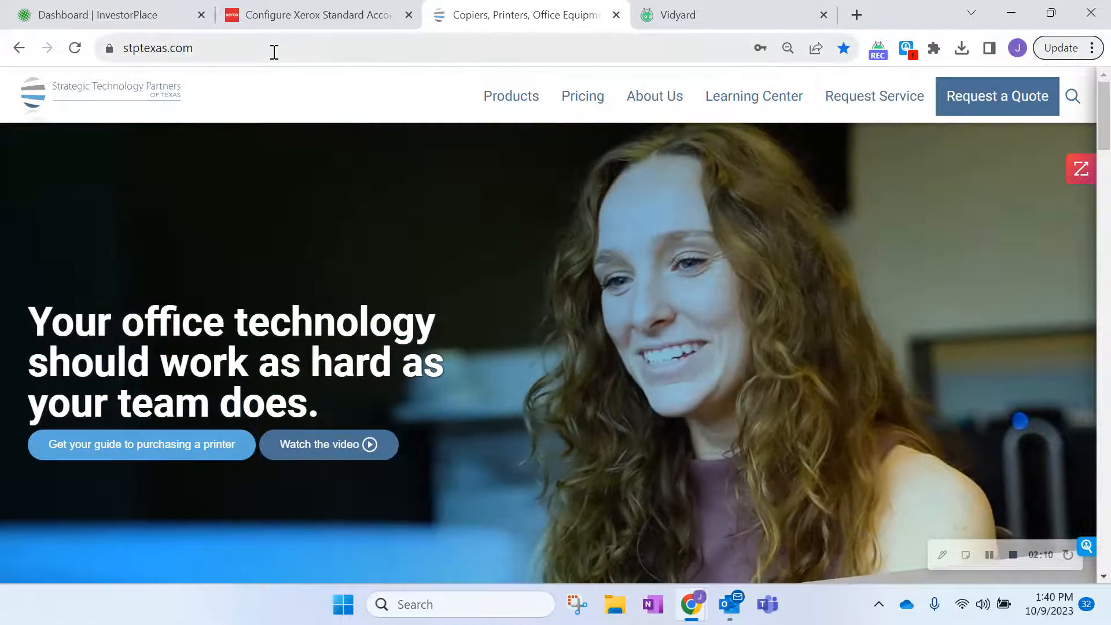
Select the stptexas.com web address in Chrome's address bar.
left_click(274, 51)
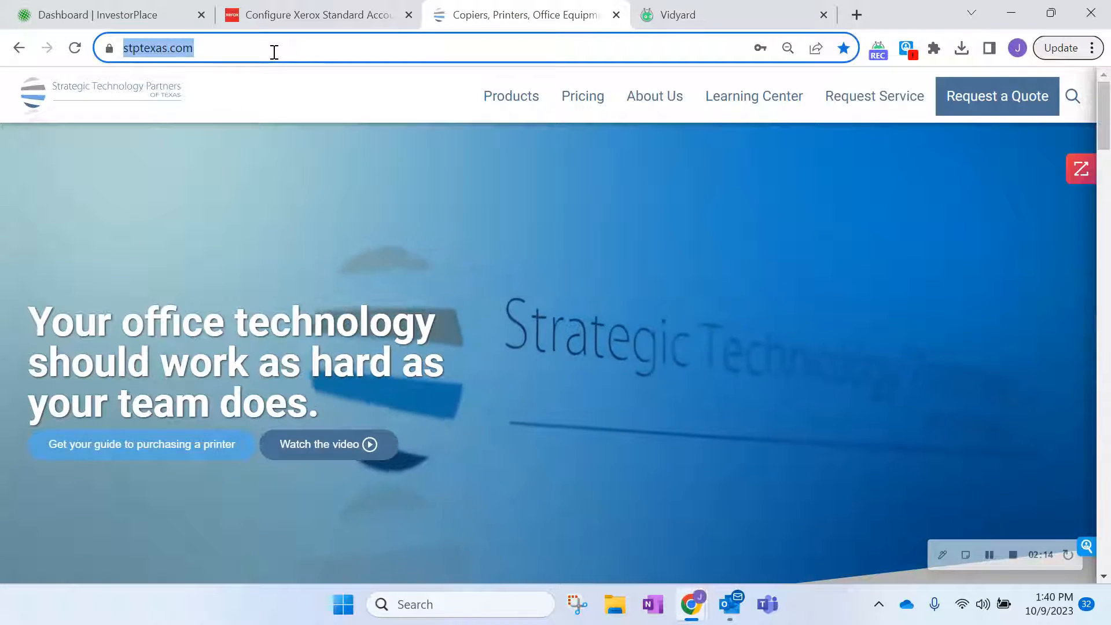
Go to the printer's web page at 192.168.1.222.
type("192.168.1.222")
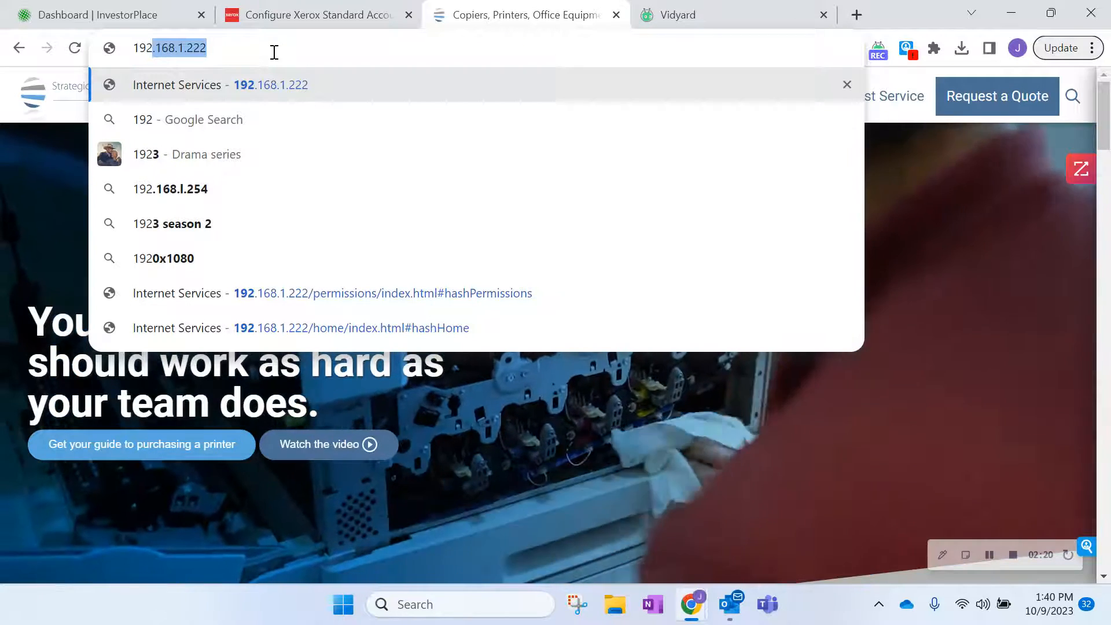
key("Return")
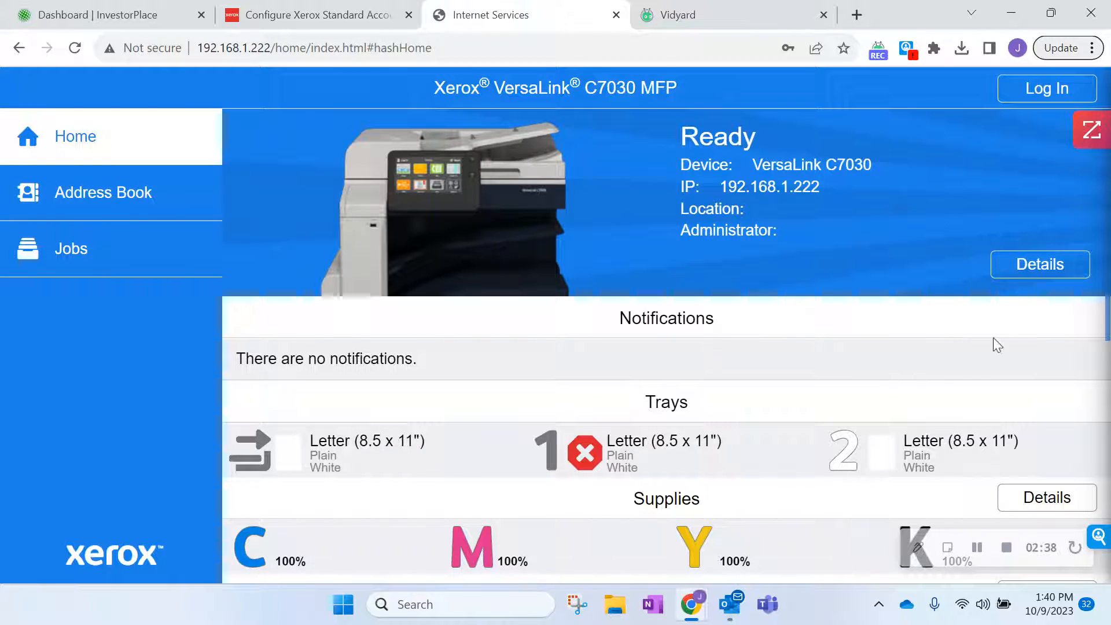
Log in to the printer's Internet Services as admin with the admin password.
left_click(1042, 87)
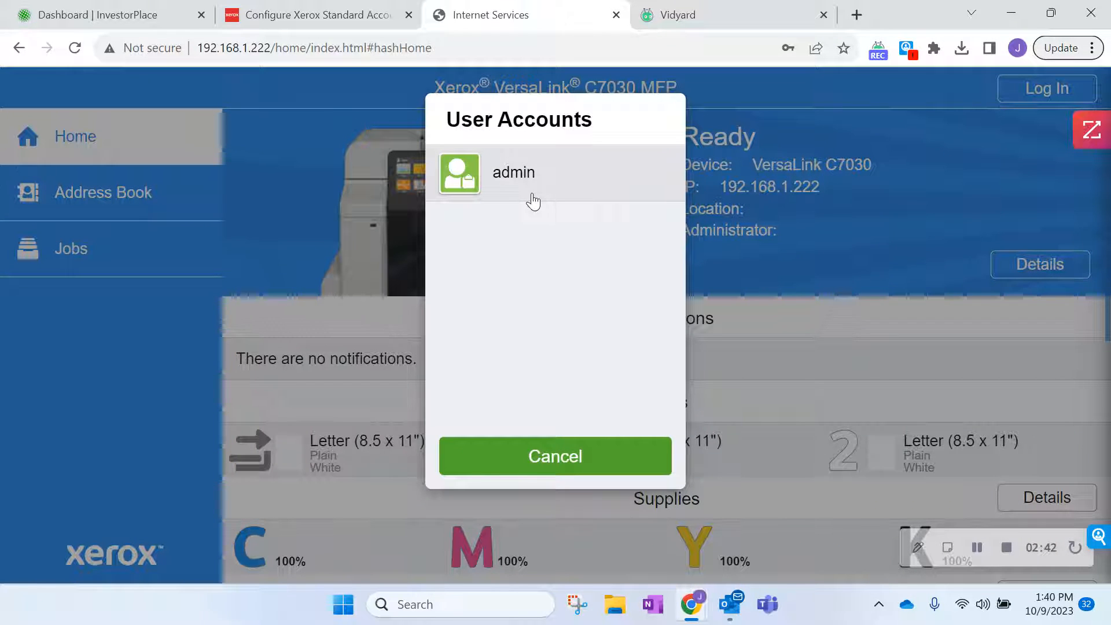
left_click(533, 190)
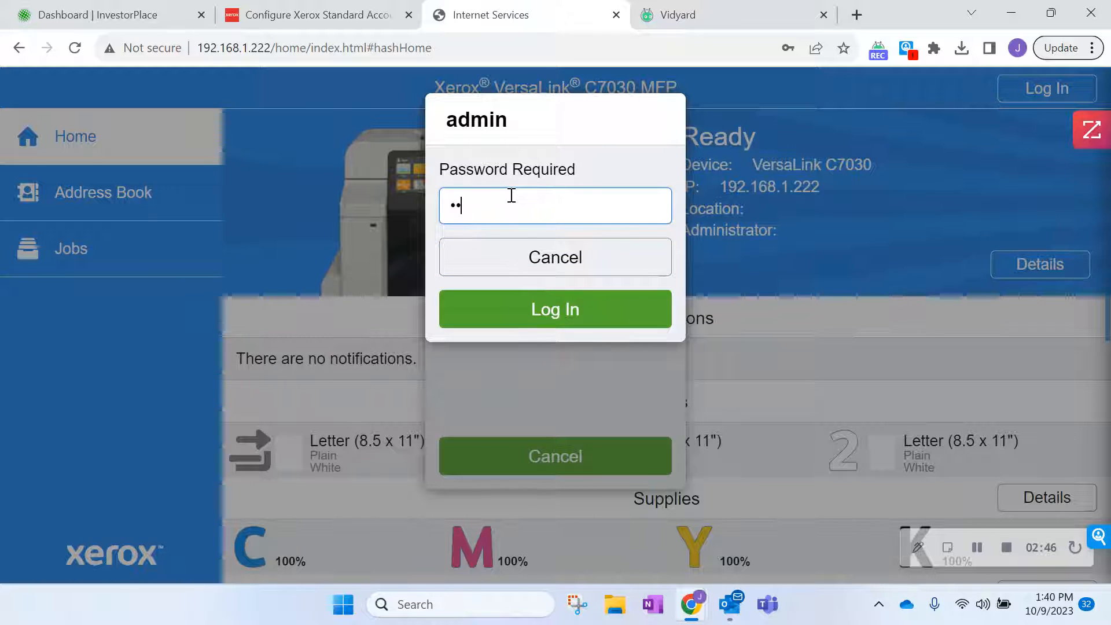
left_click(543, 310)
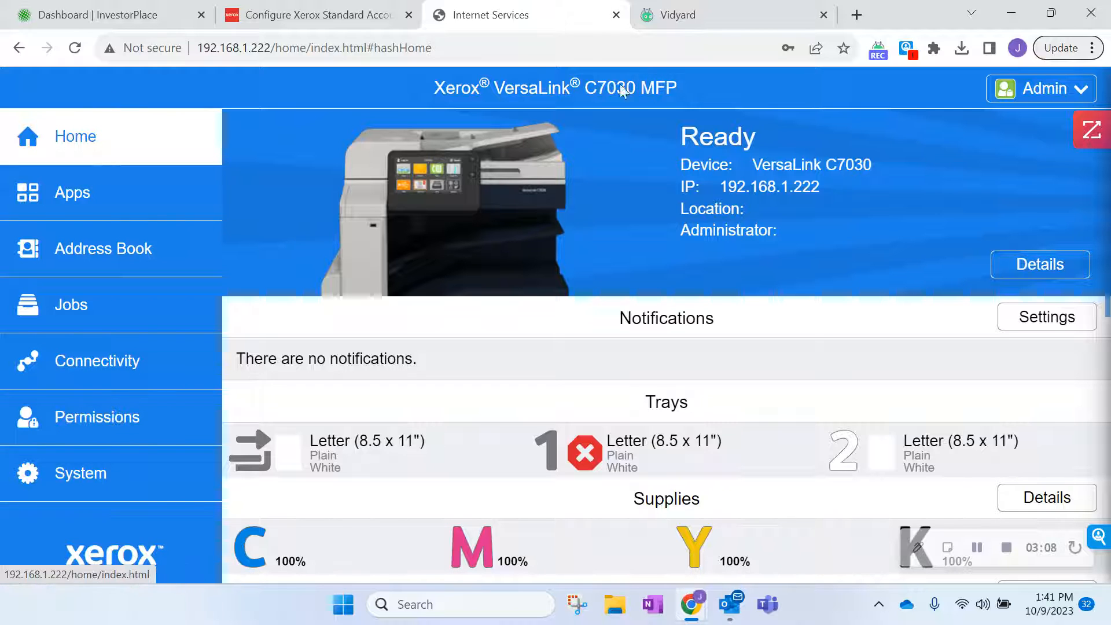
Review the usage counters (8 black, 21 color, 29 total impressions), then go to Permissions.
scroll(1106, 199, "down", 3)
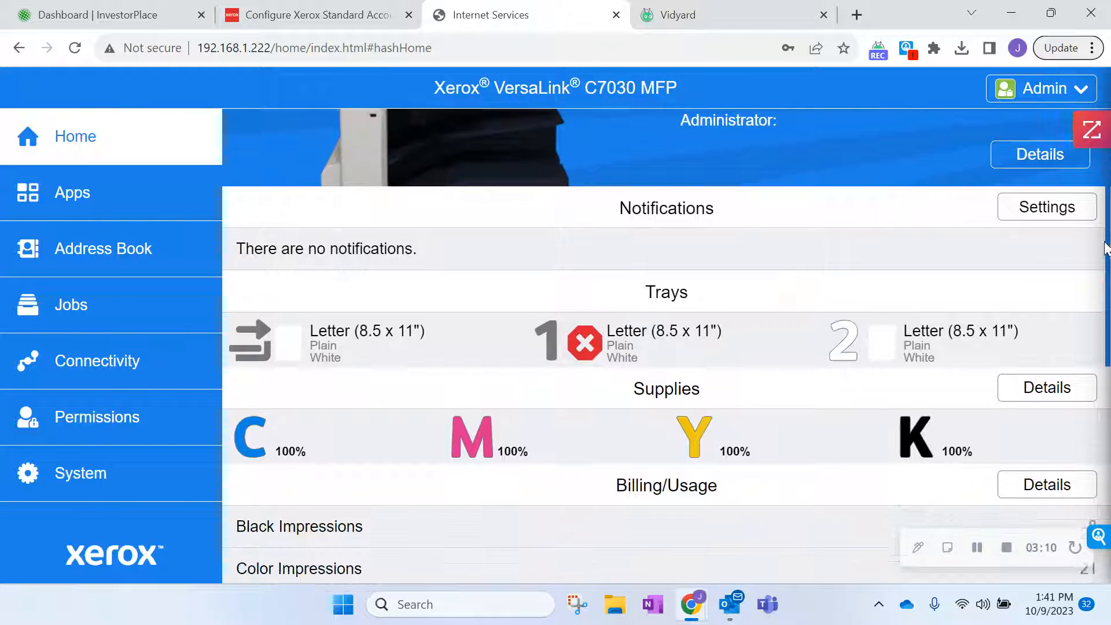
scroll(1098, 250, "up", 3)
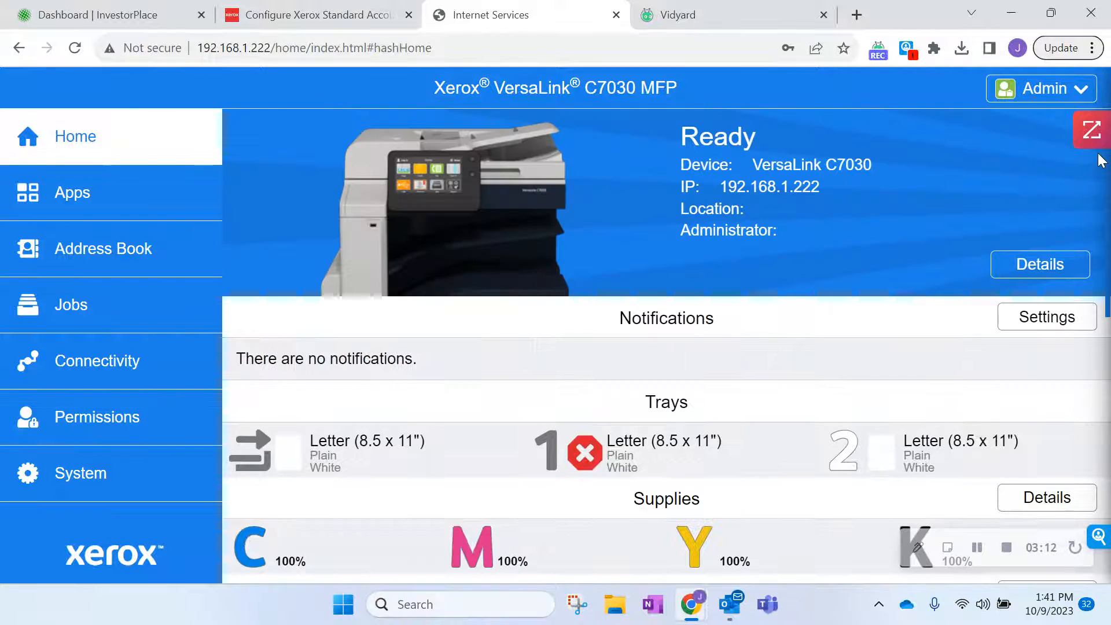
scroll(1107, 327, "down", 6)
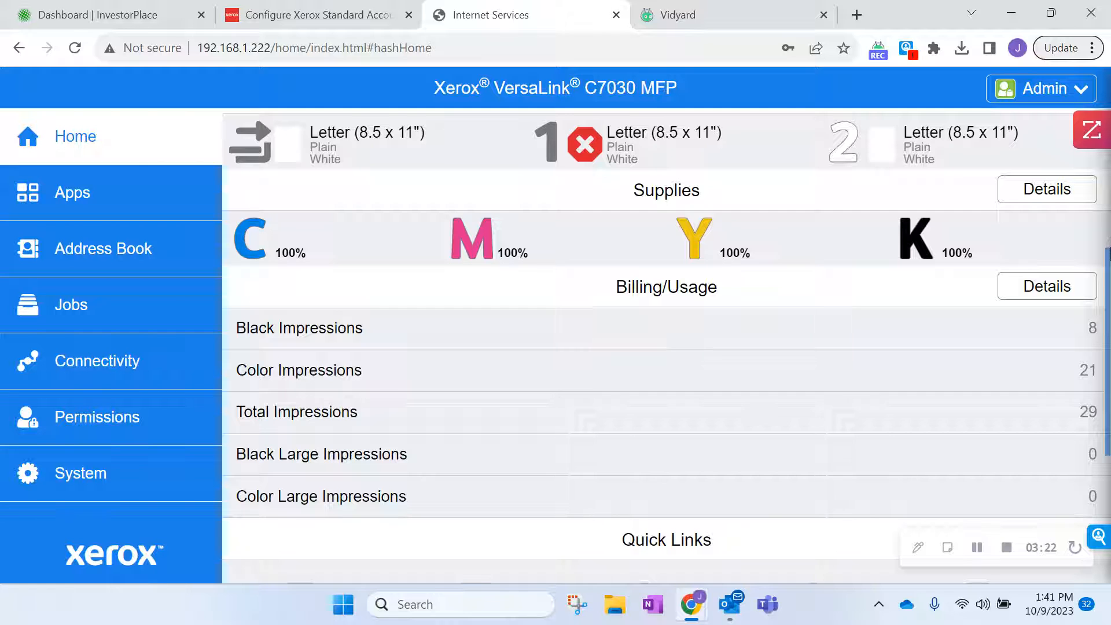
scroll(1108, 327, "down", 3)
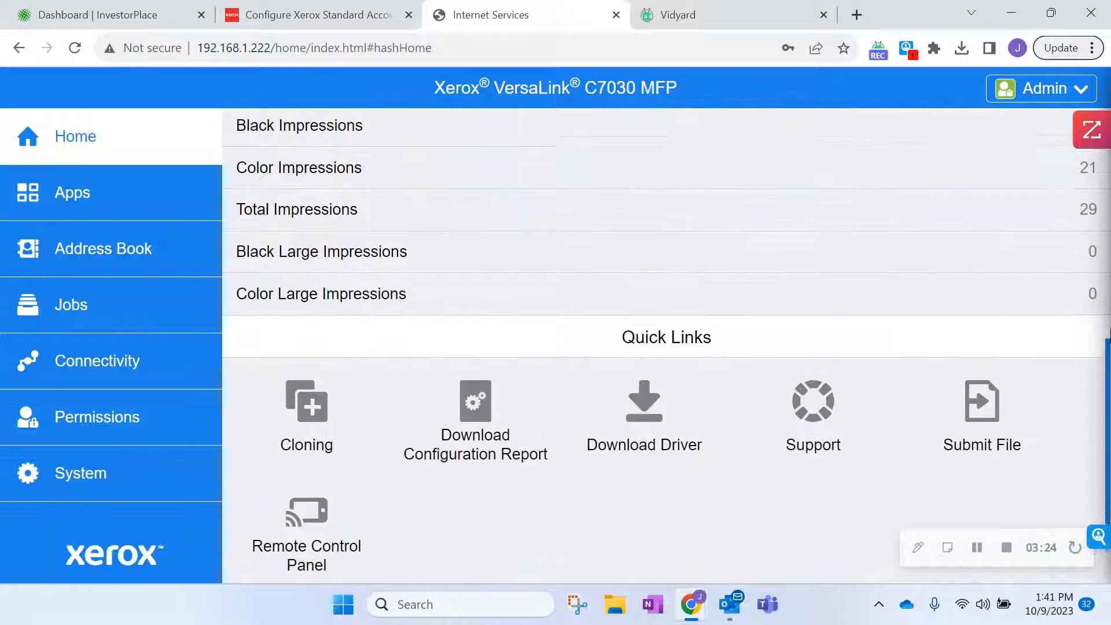
scroll(1108, 327, "up", 1)
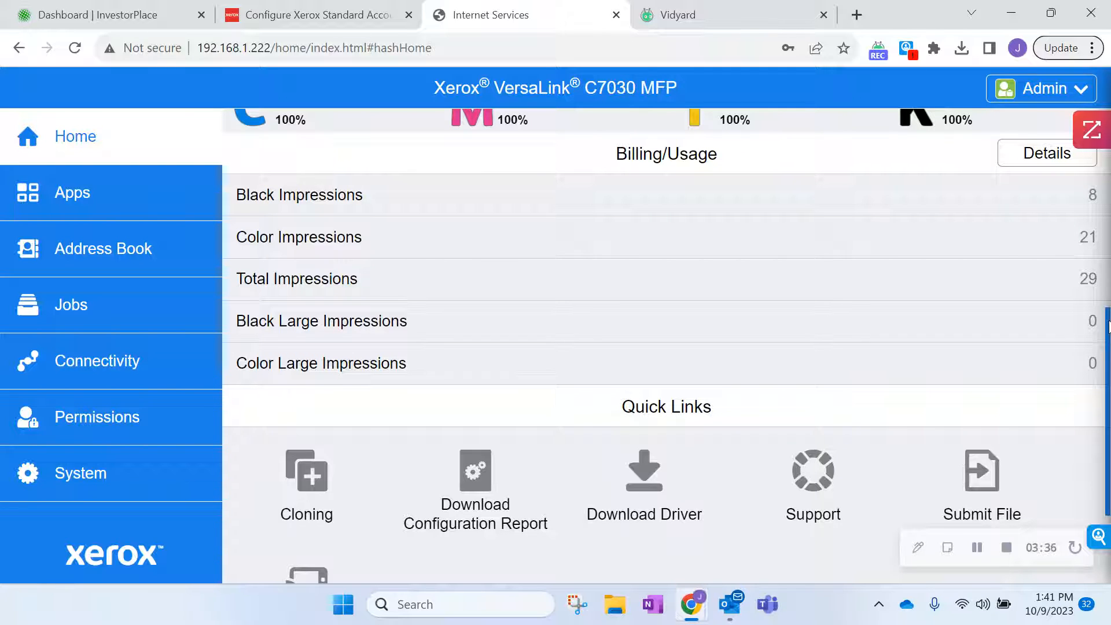
scroll(1108, 325, "down", 1)
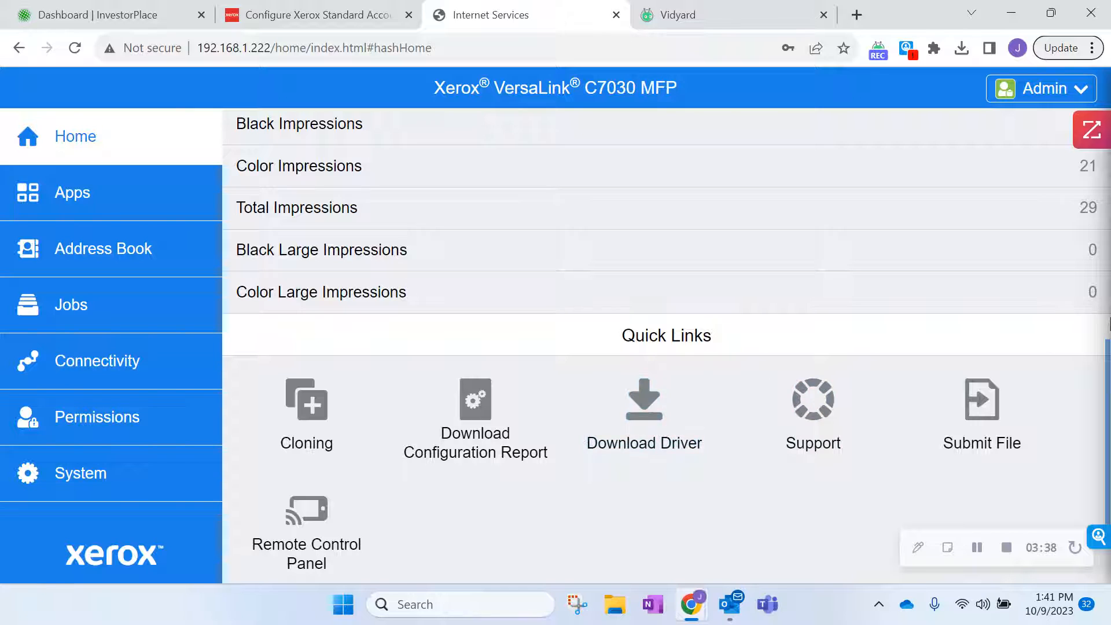
scroll(1108, 359, "down", 1)
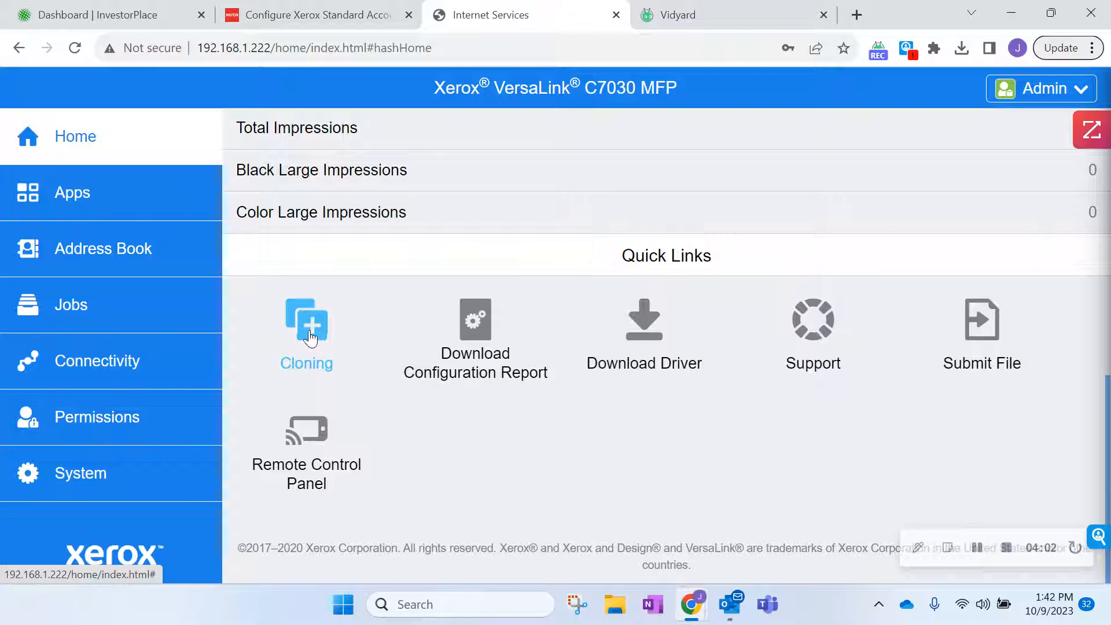
left_click(167, 406)
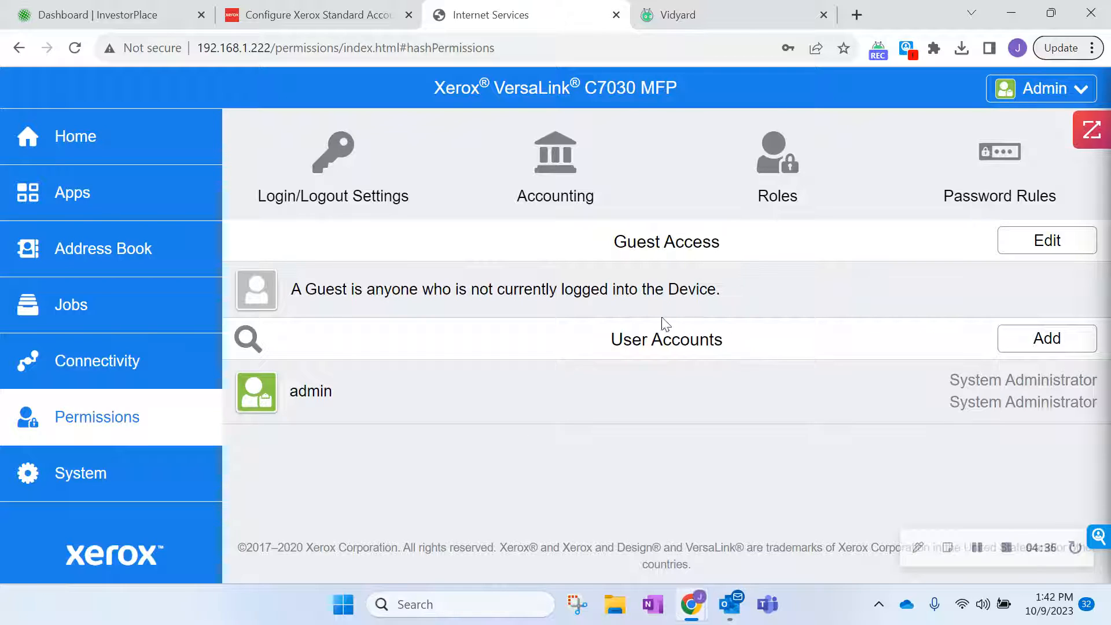
Open Accounting Methods from the Accounting menu on the Permissions page.
left_click(553, 195)
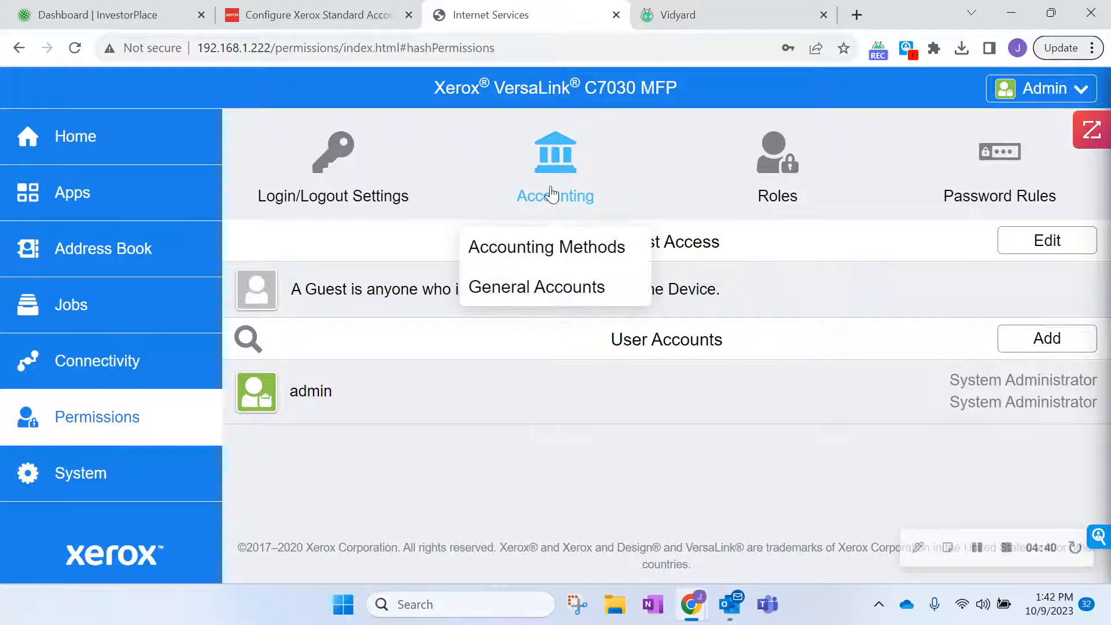
left_click(554, 244)
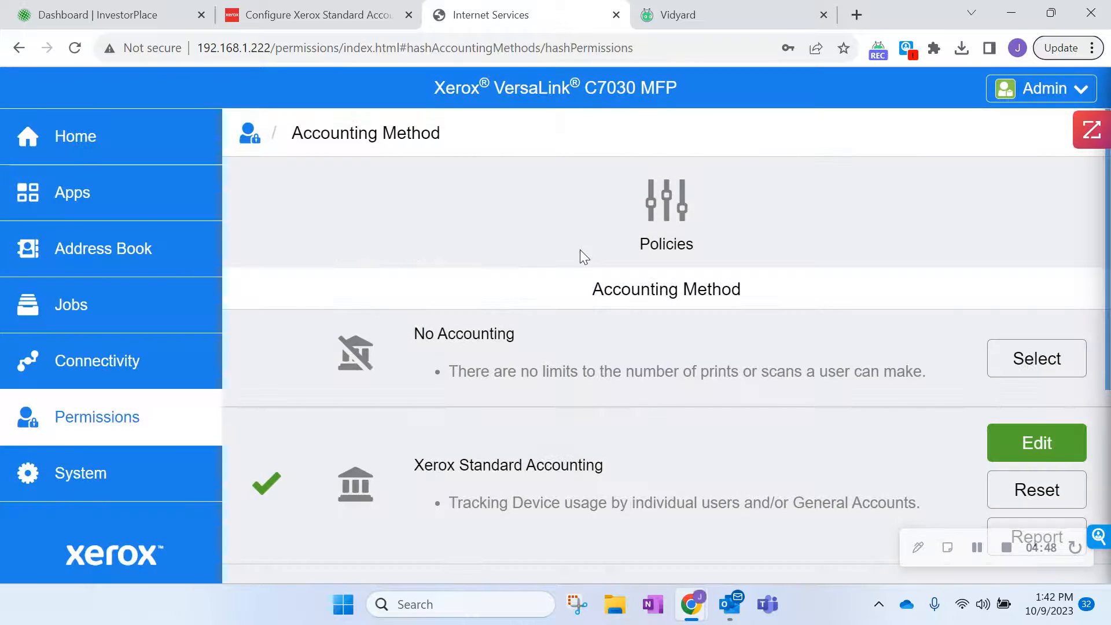
left_click_drag(1109, 238, 1110, 305)
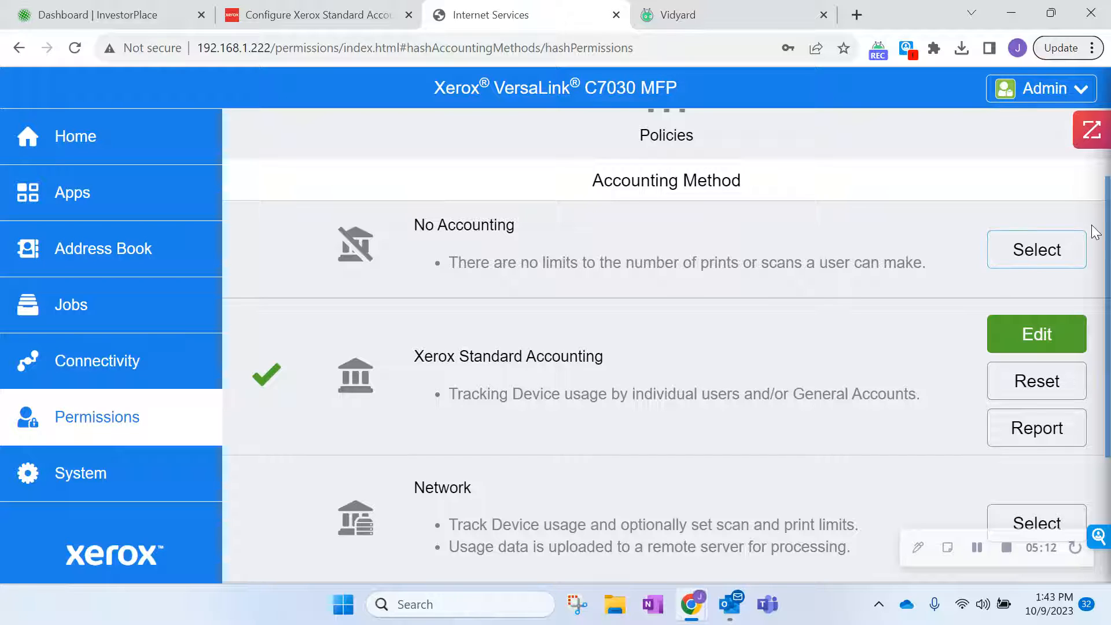
scroll(702, 259, "down", 3)
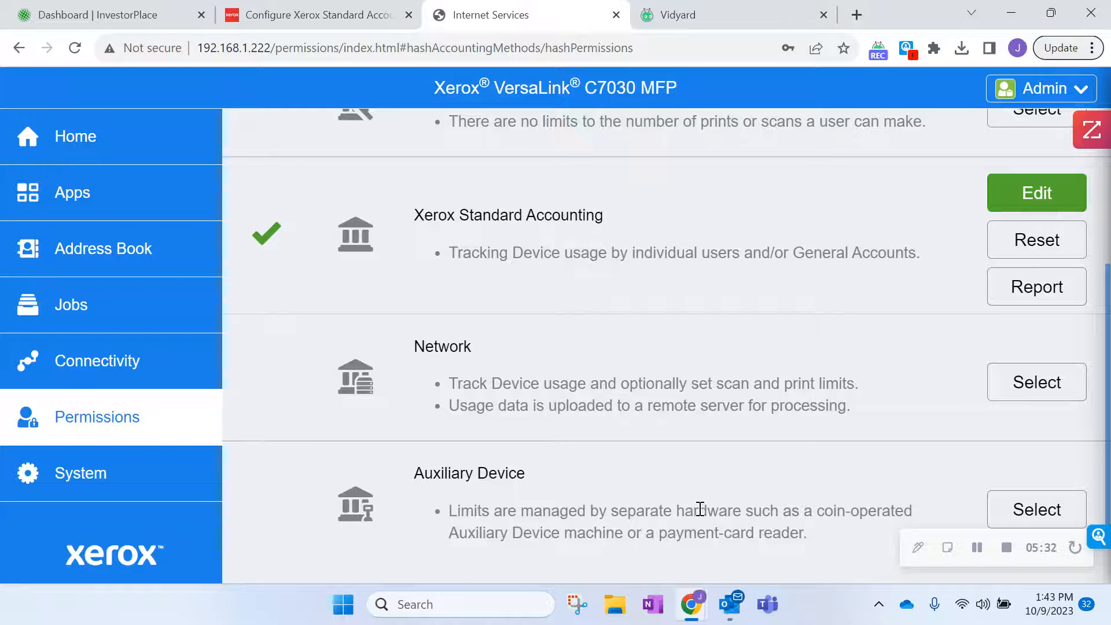
scroll(1106, 498, "down", 1)
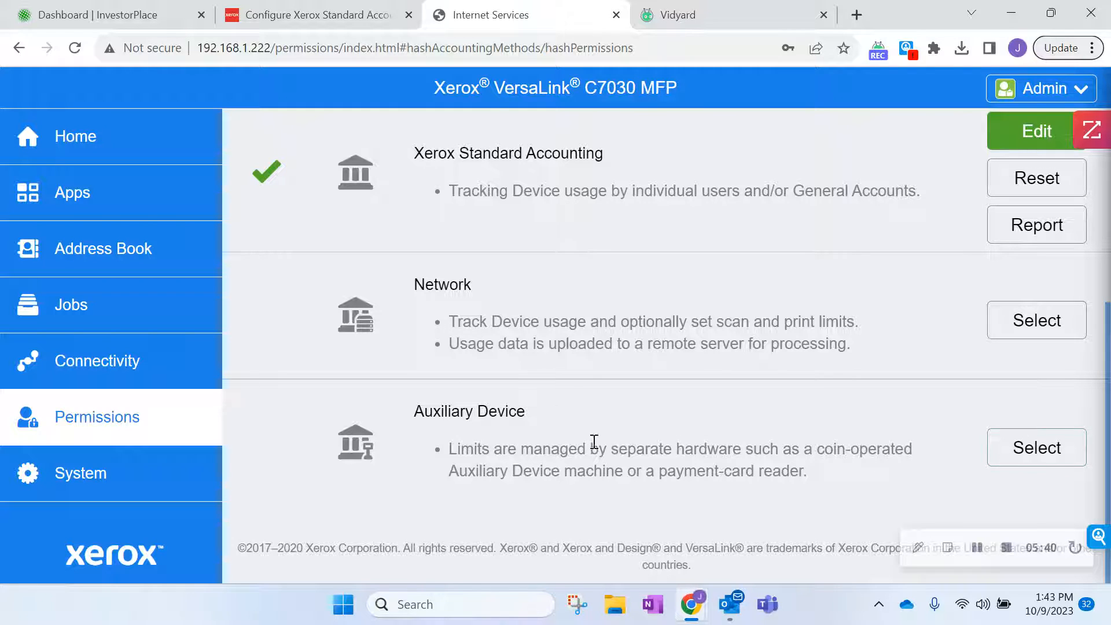
left_click(1020, 456)
scroll(667, 347, "up", 2)
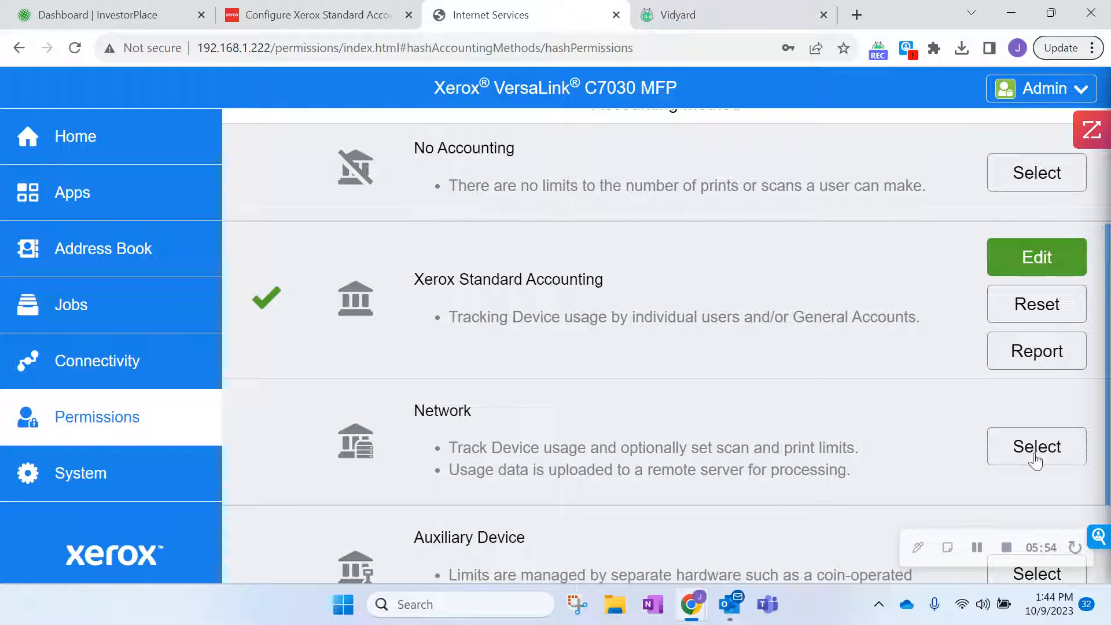
scroll(665, 346, "up", 3)
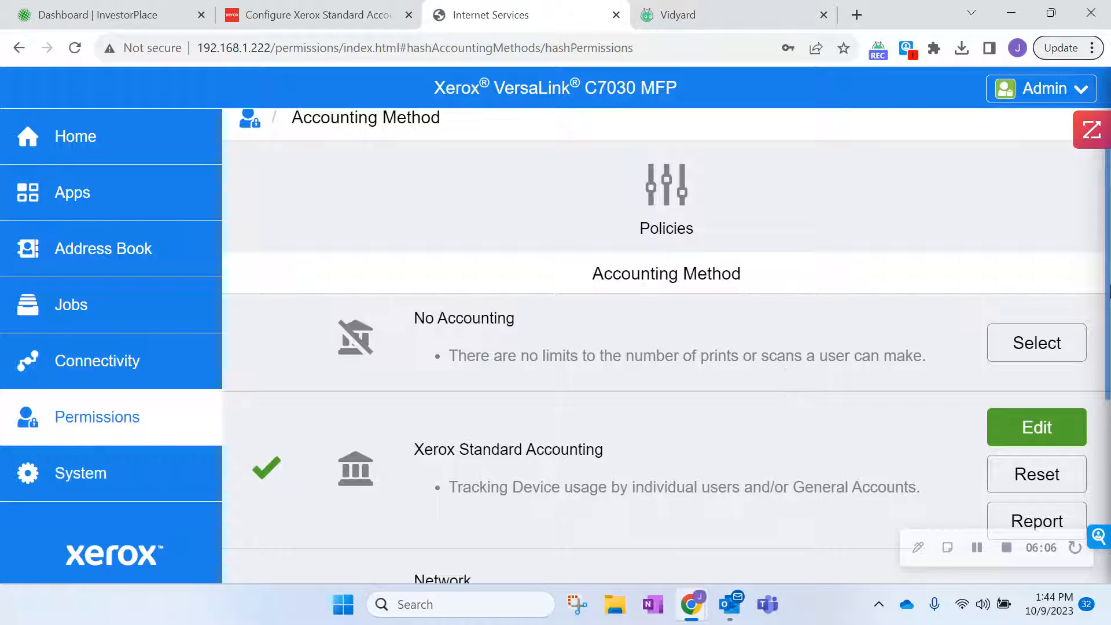
left_click_drag(1108, 286, 1108, 333)
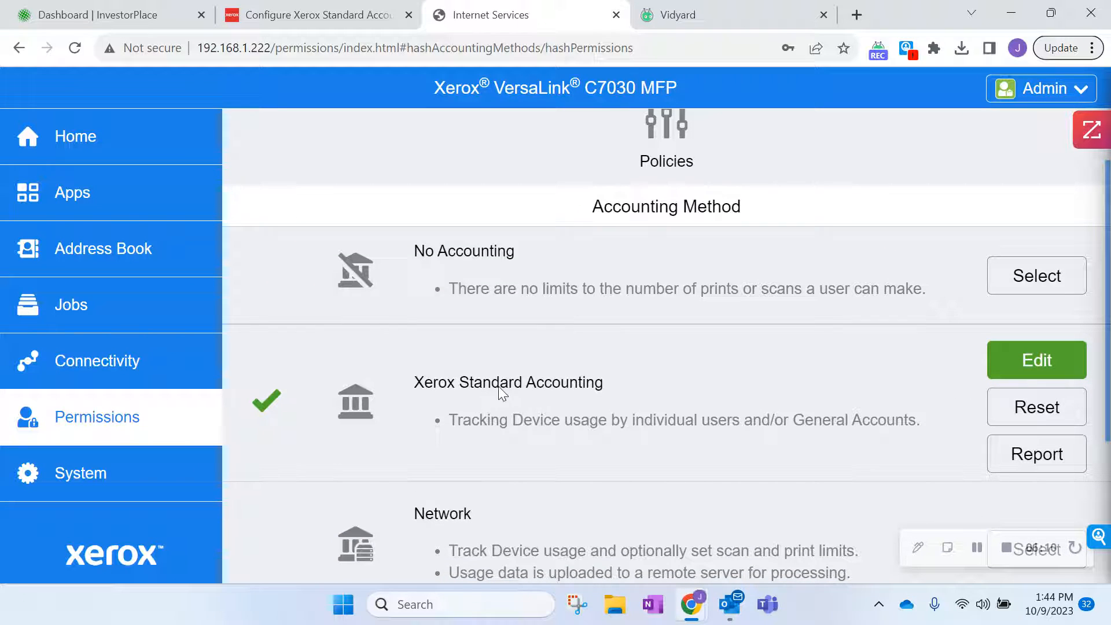
Set Standard Accounting's Custom Tracking to track prints and copies, with Scanned Images set to Do Not Track.
left_click(1033, 370)
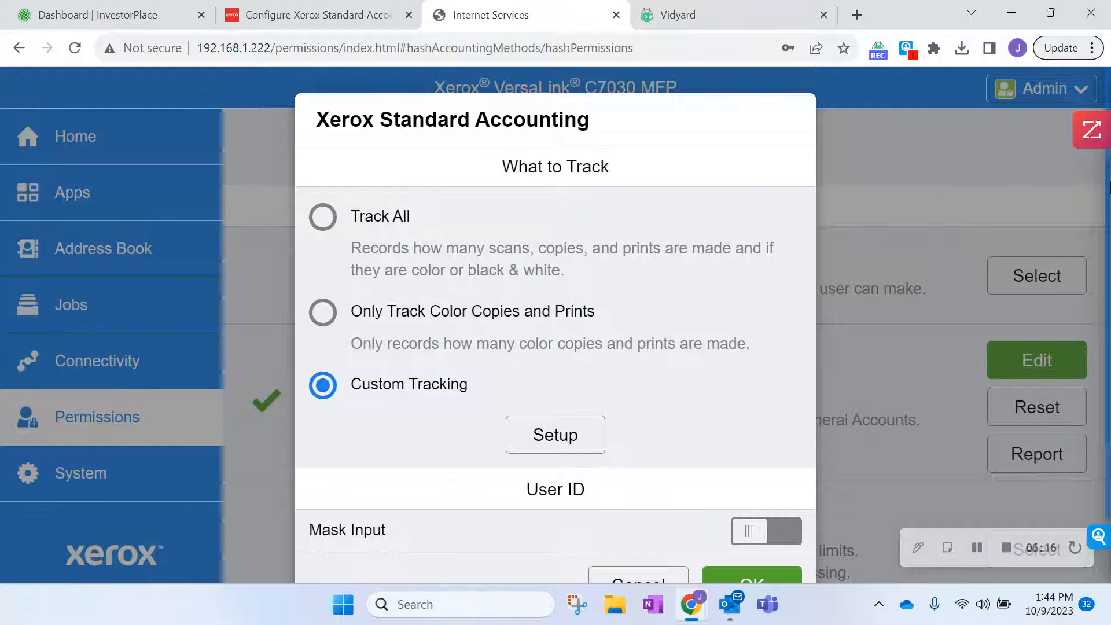
scroll(590, 570, "down", 1)
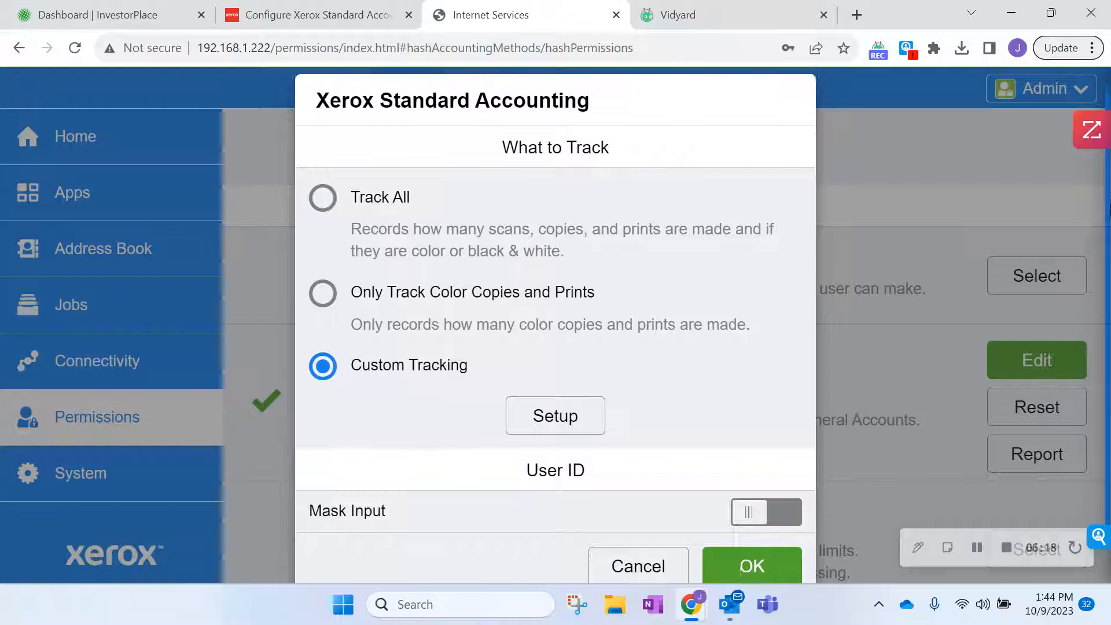
scroll(588, 572, "down", 2)
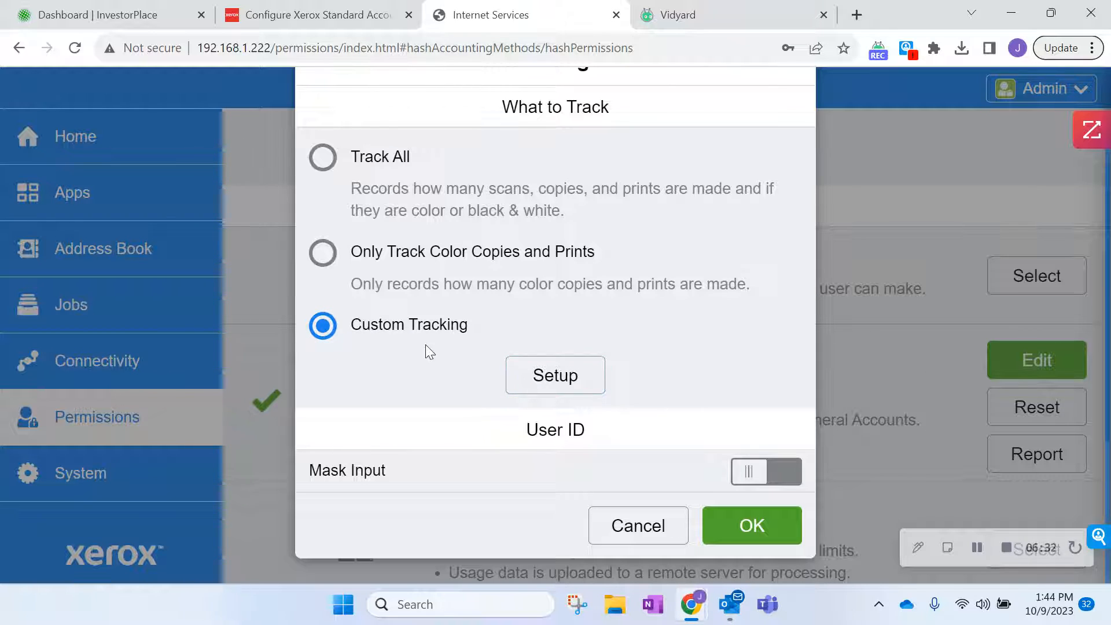
left_click(548, 382)
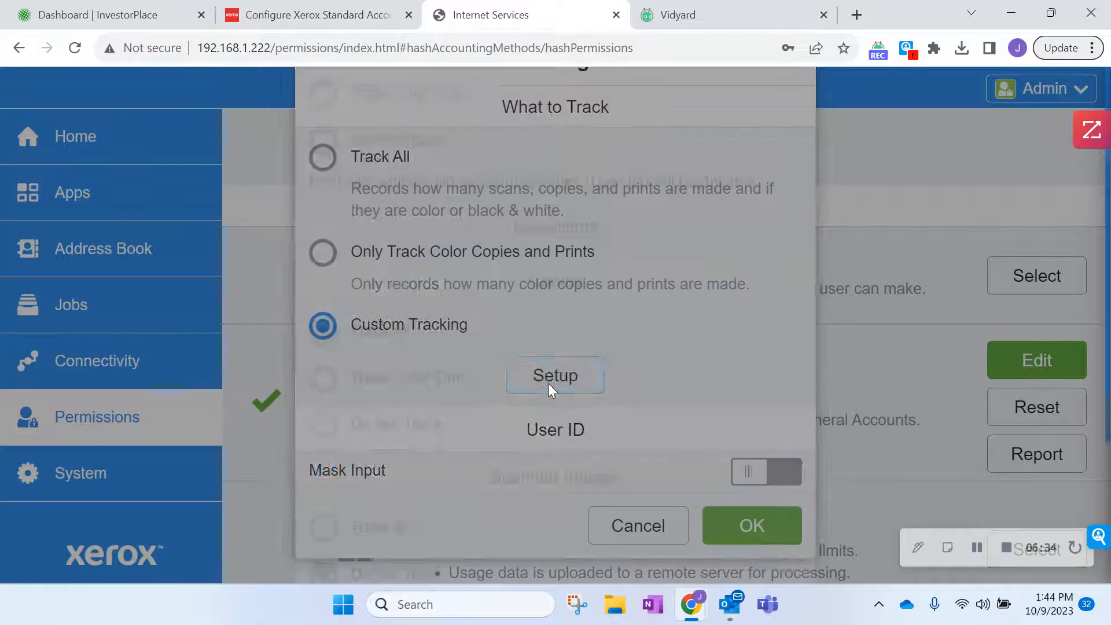
scroll(555, 324, "down", 2)
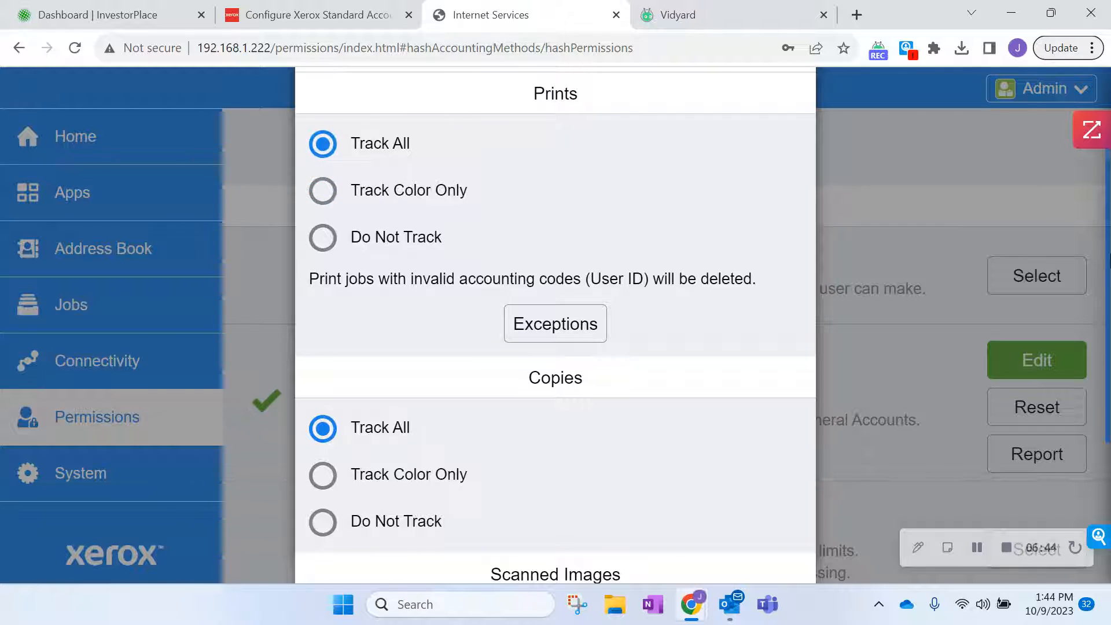
scroll(829, 255, "up", 1)
scroll(374, 487, "down", 3)
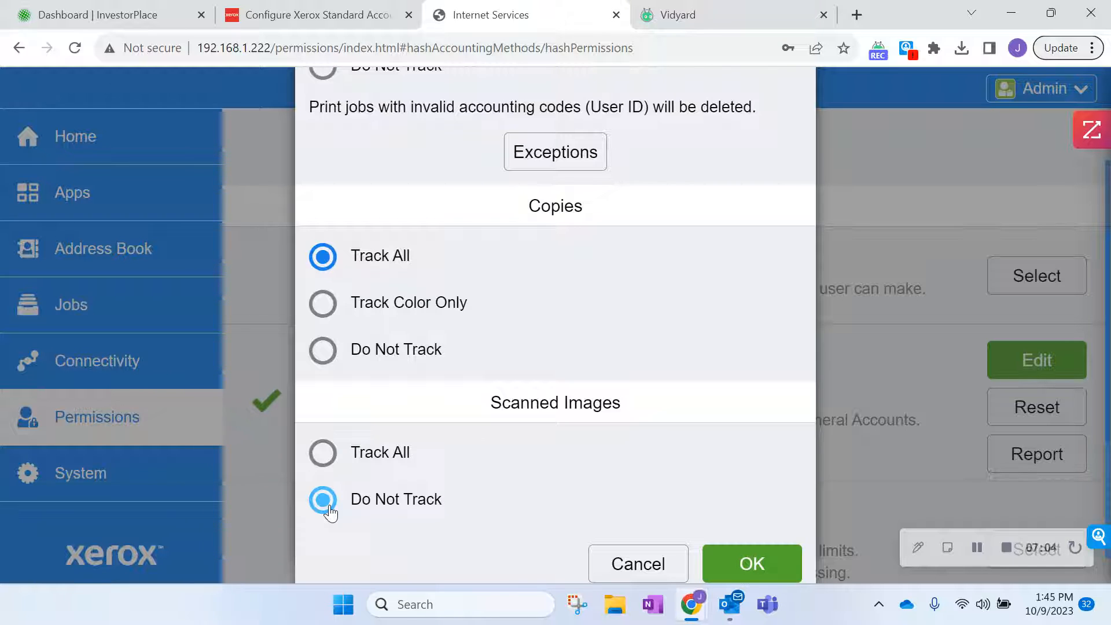
left_click(762, 563)
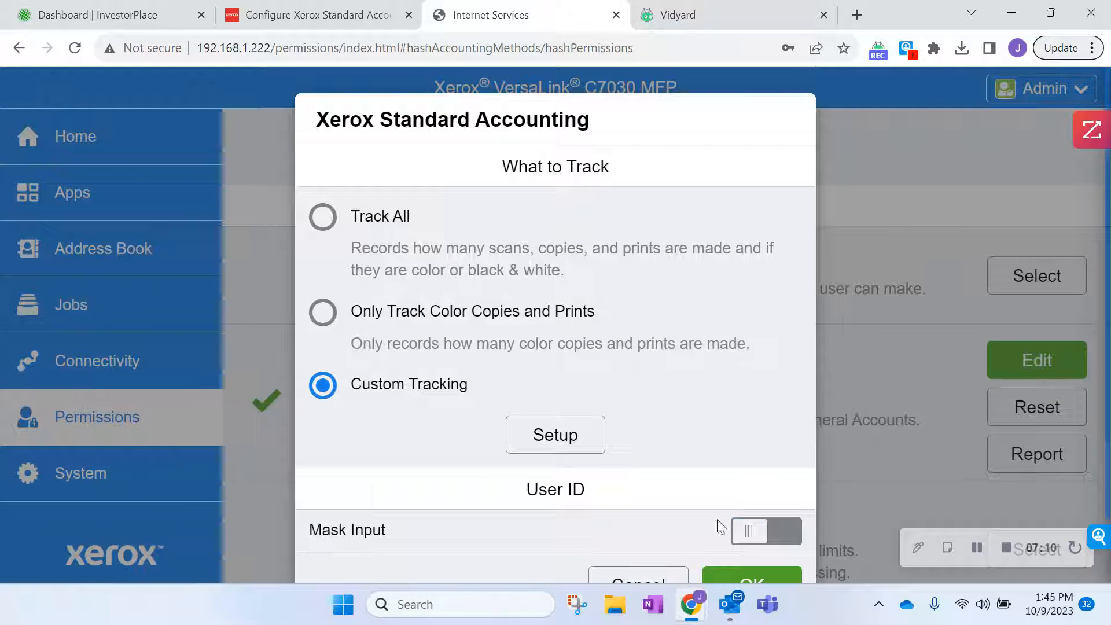
scroll(1109, 361, "down", 2)
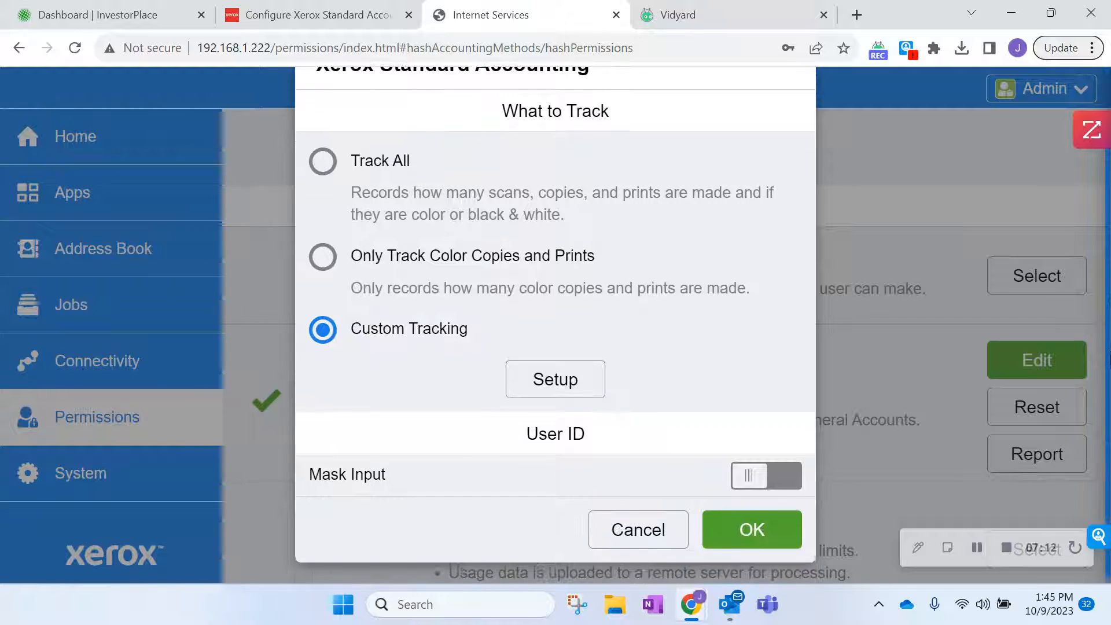
Save the Xerox Standard Accounting settings and choose Add General Accounts.
left_click(764, 526)
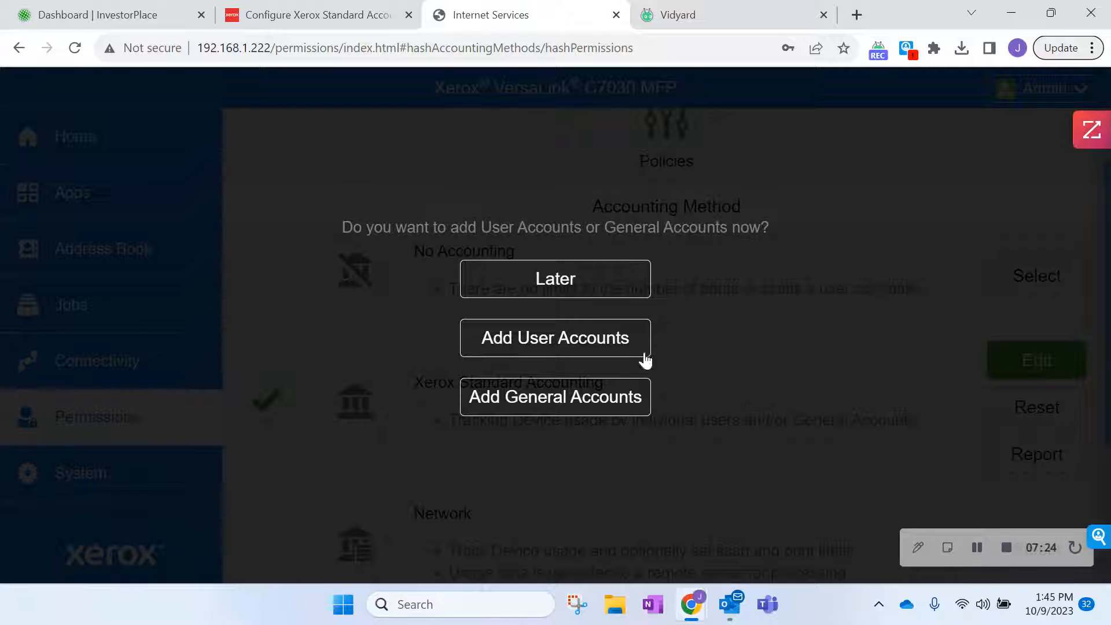
left_click(600, 398)
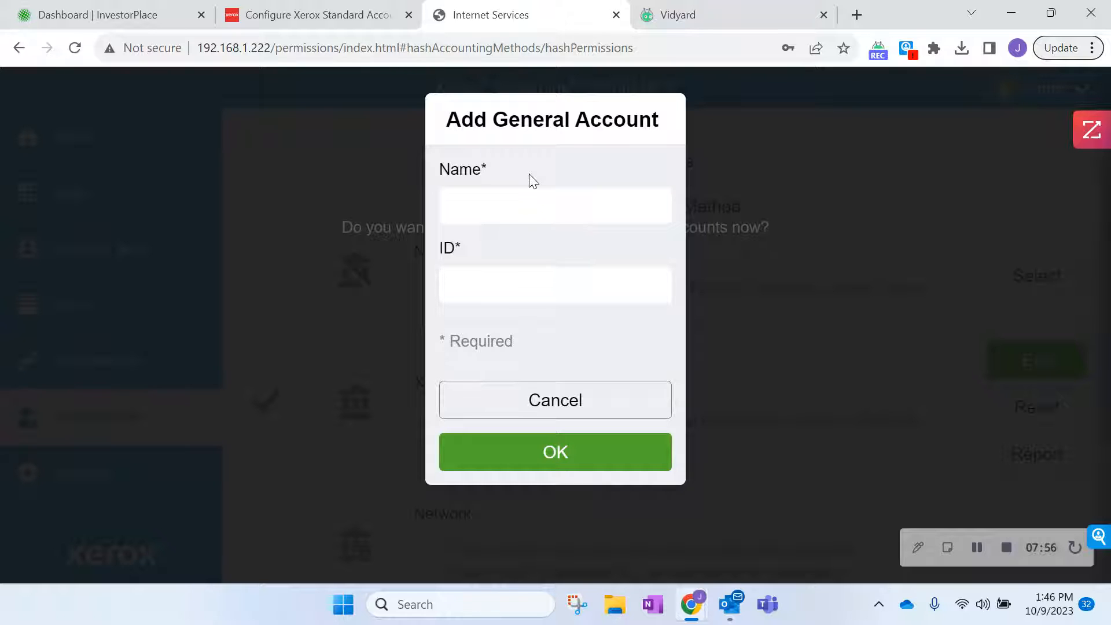
Create general account 'Finance and Accounting' with ID 'Accounting'.
left_click(540, 205)
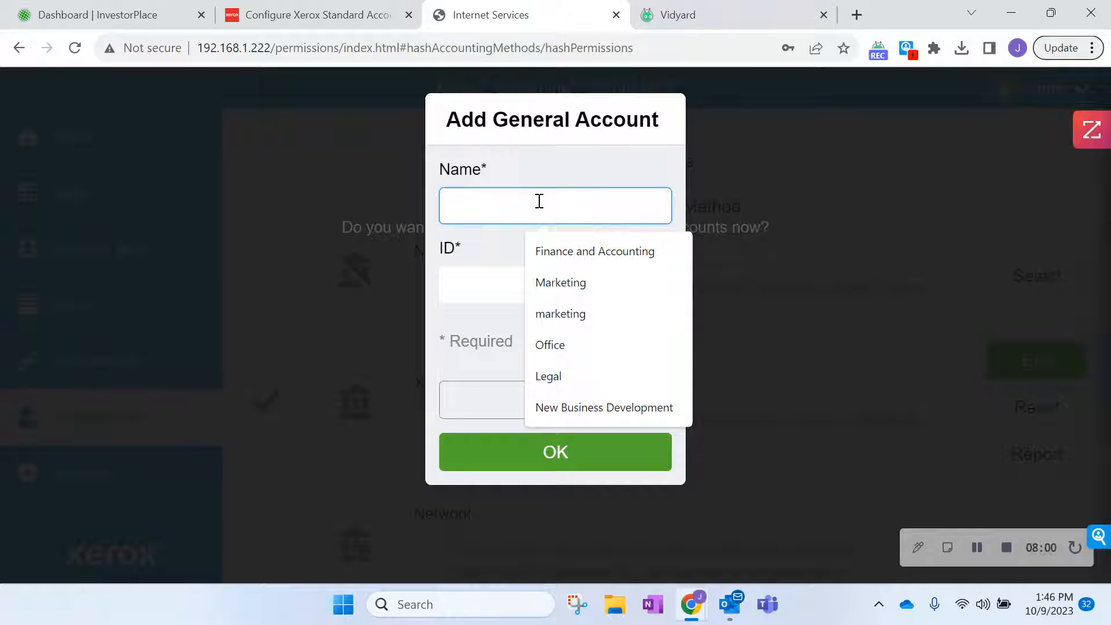
left_click(558, 256)
left_click(543, 281)
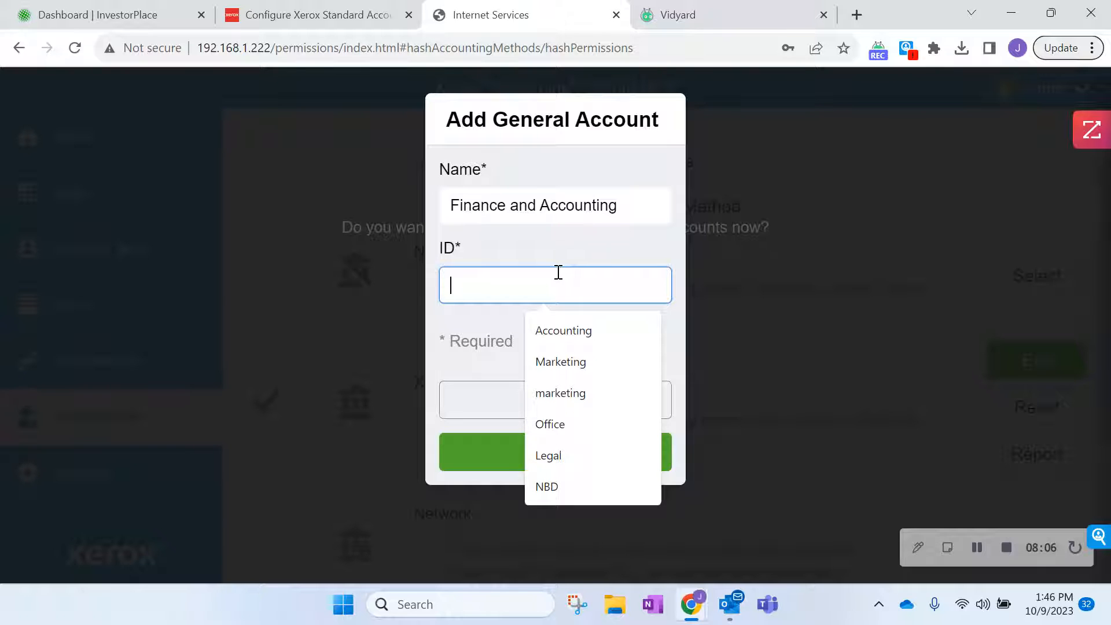
left_click(576, 331)
left_click(568, 454)
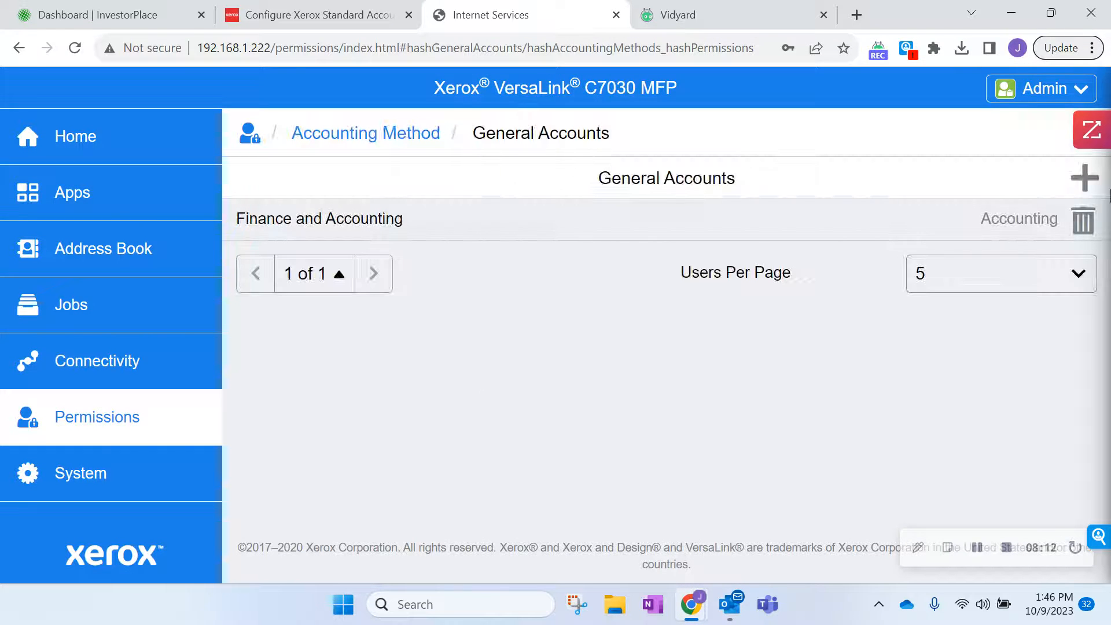
Add a general account named 'Marketing' with ID 'Marketing', correcting a wrongly filled name.
left_click(1085, 178)
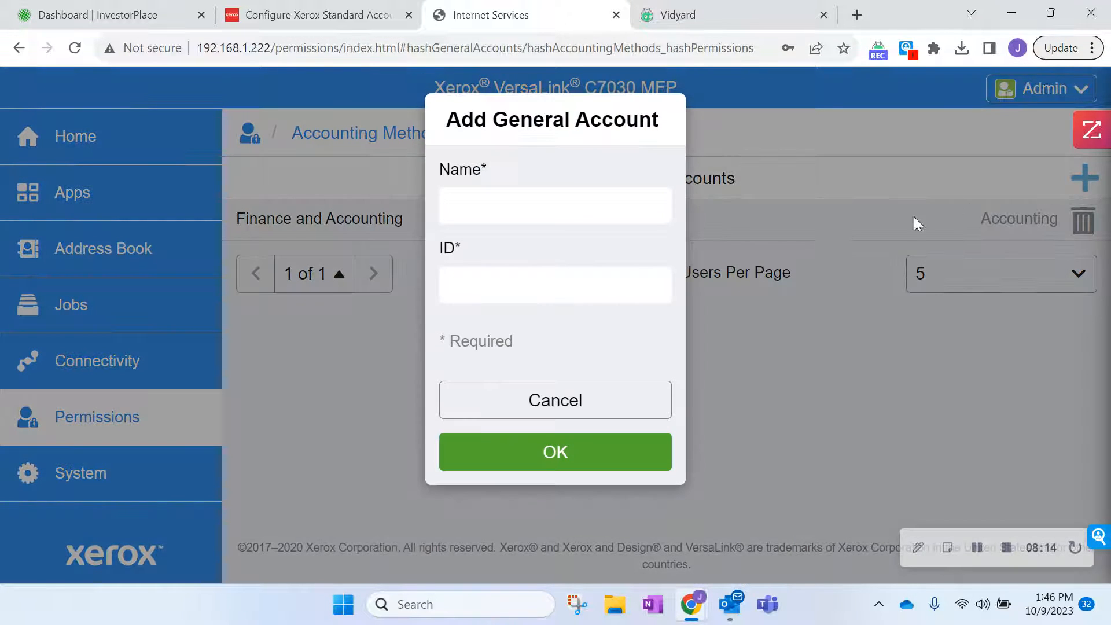
left_click(502, 197)
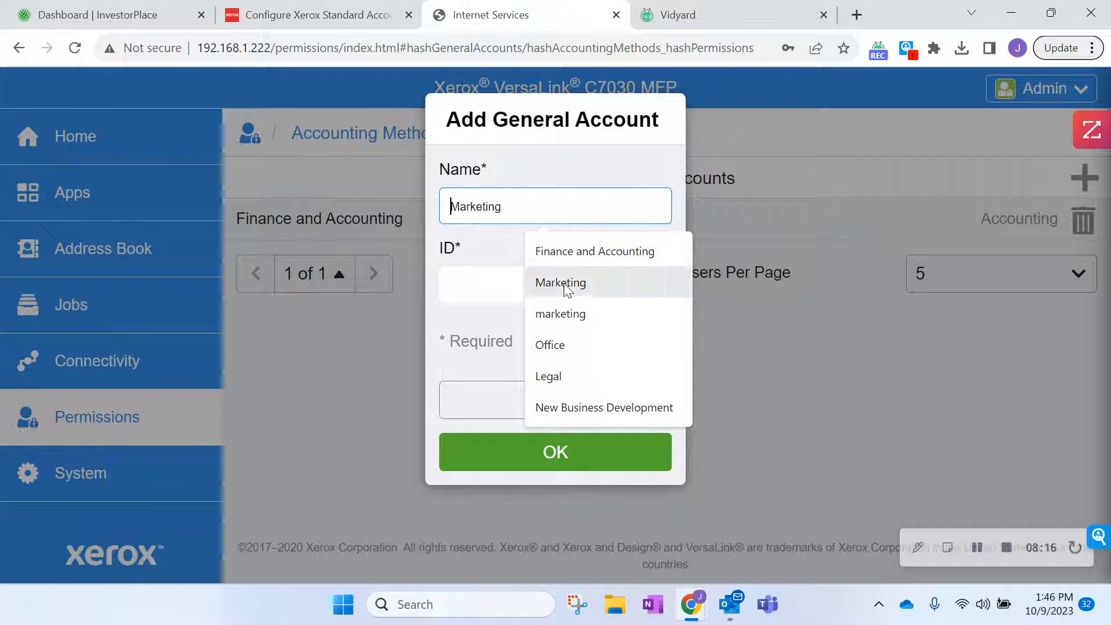
left_click(564, 253)
left_click_drag(605, 206, 417, 19)
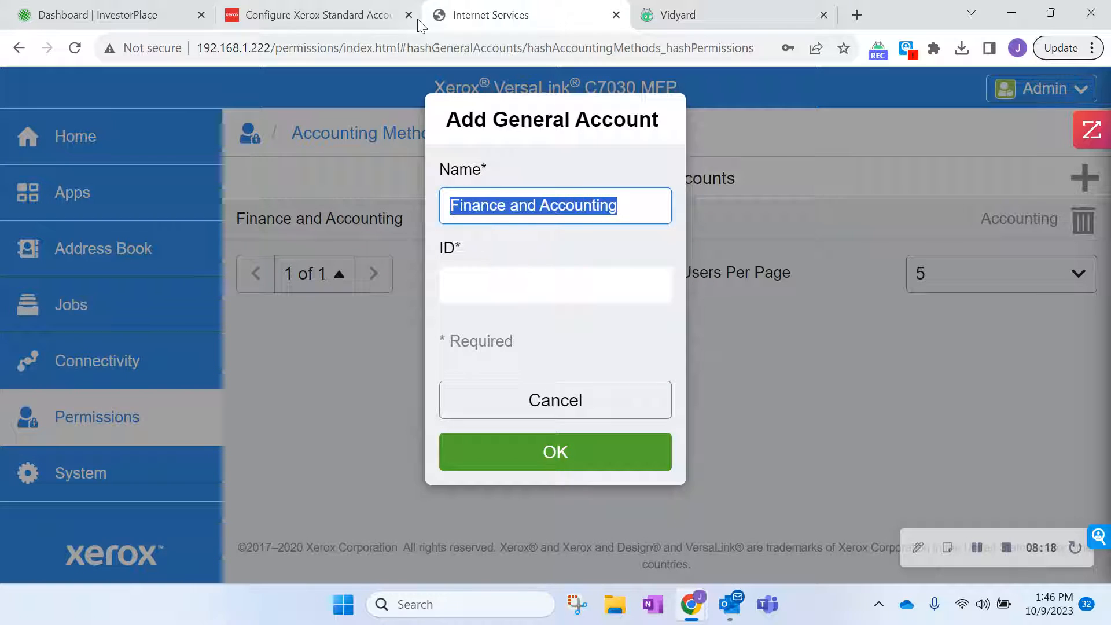
key("BackSpace")
type("m")
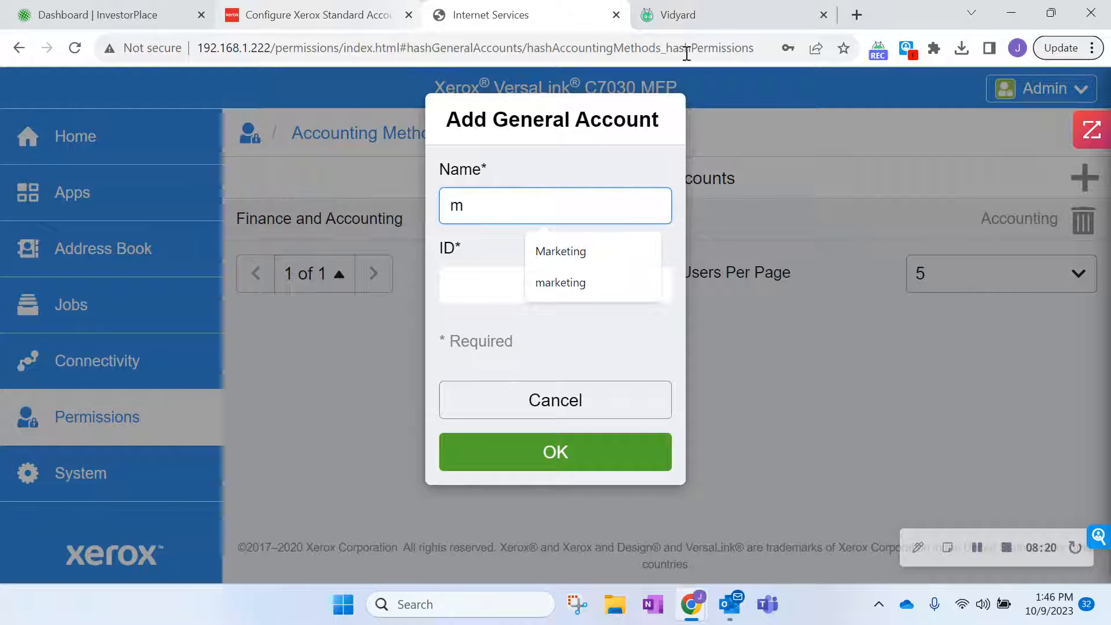
left_click(592, 250)
left_click(532, 283)
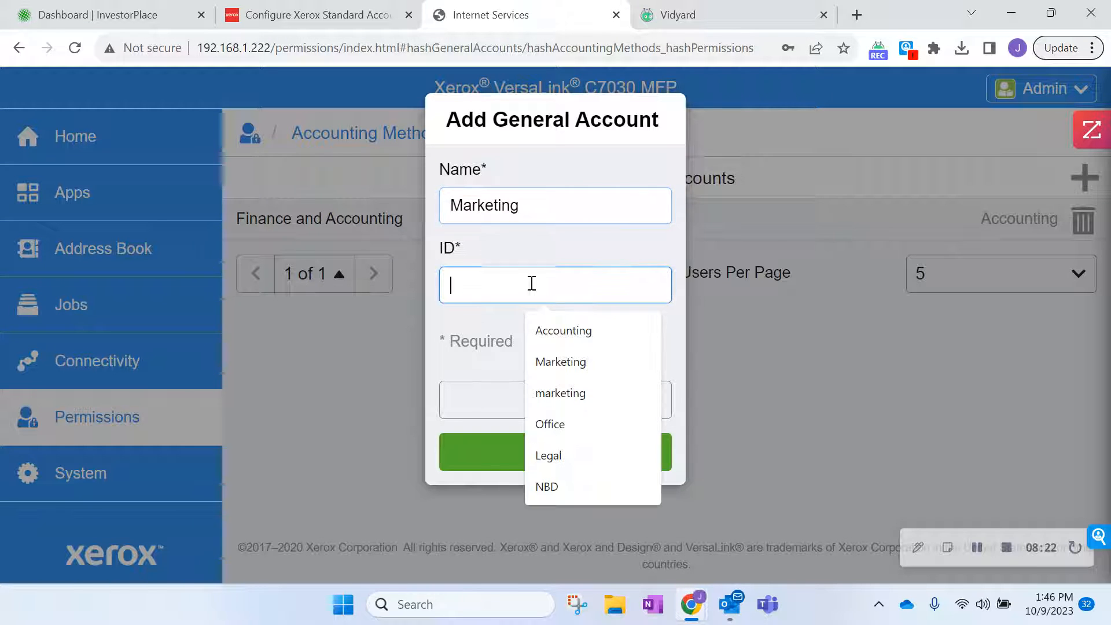
left_click(564, 362)
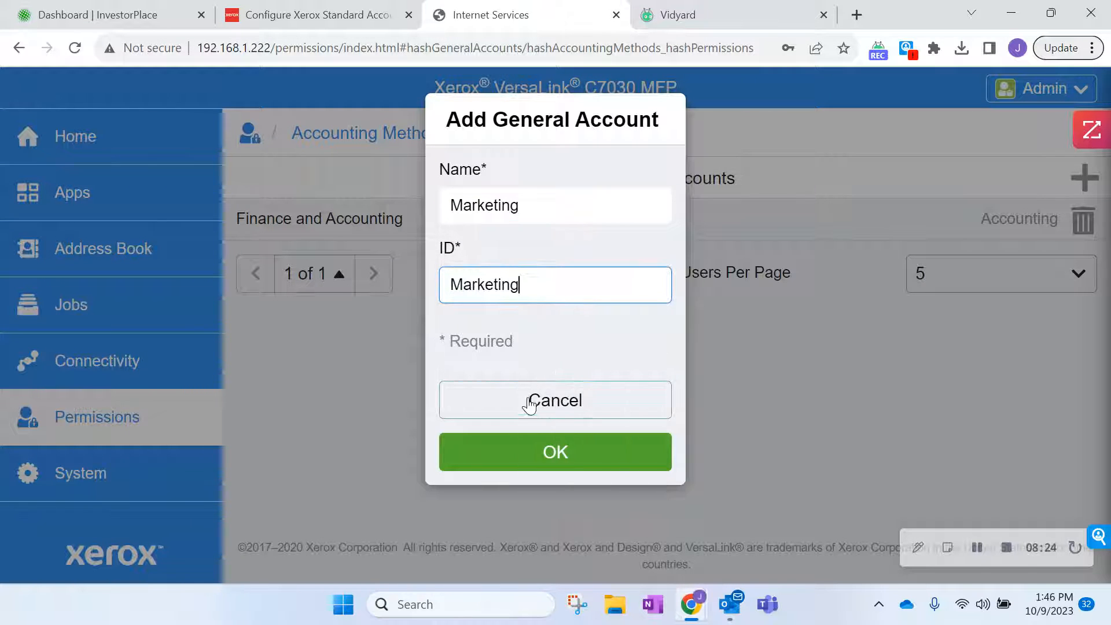
left_click(549, 455)
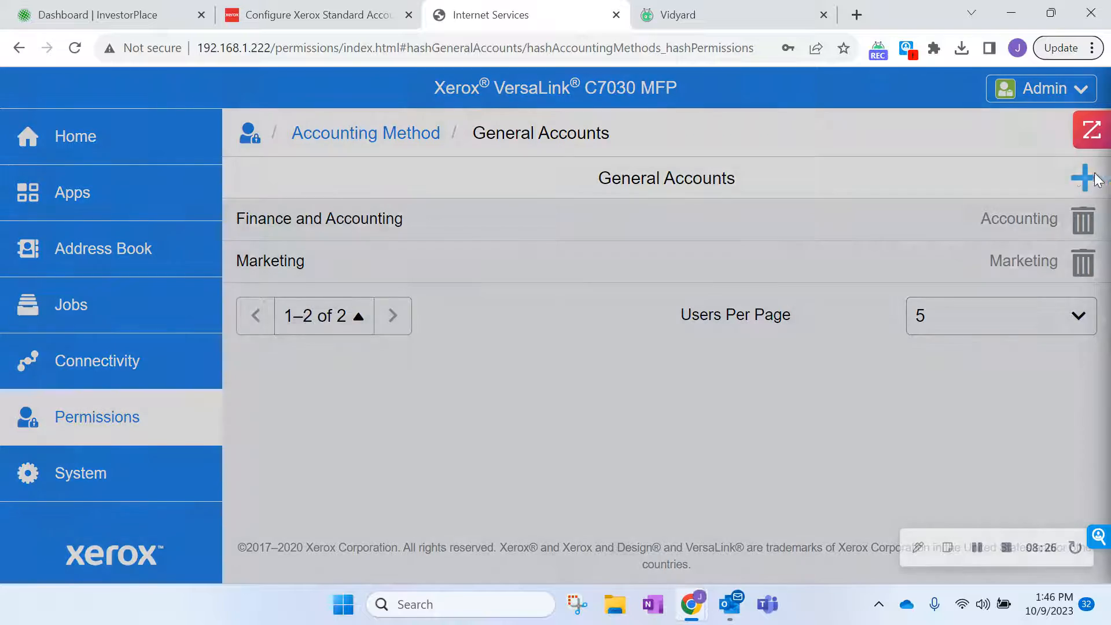
Add a general account named 'Legal' with ID 'Legal'.
left_click(1084, 177)
left_click(504, 201)
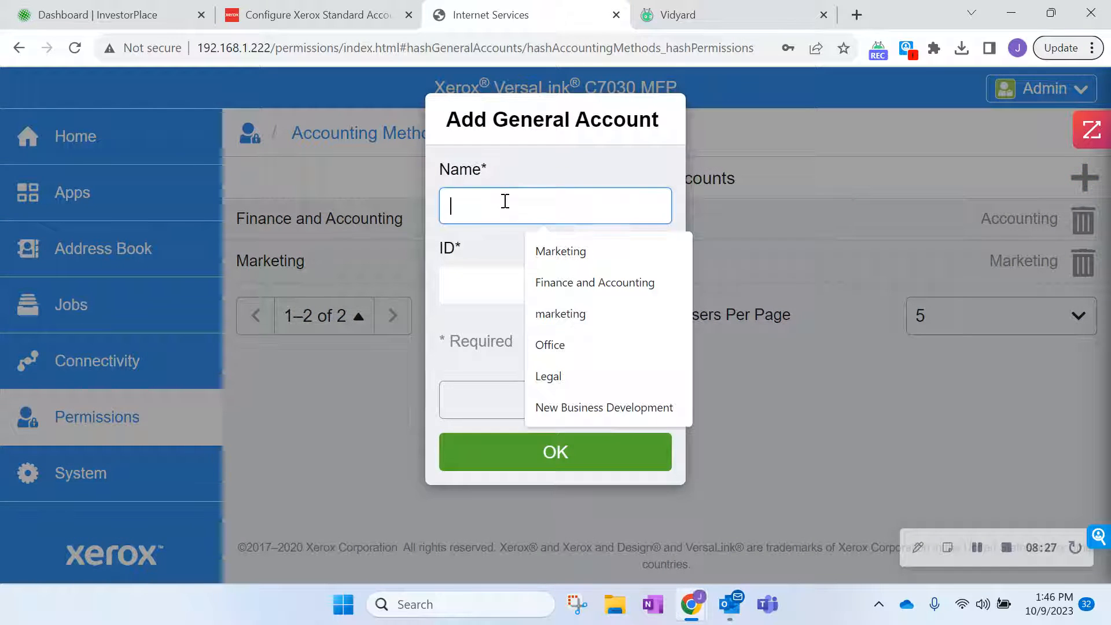
left_click(568, 373)
left_click(514, 288)
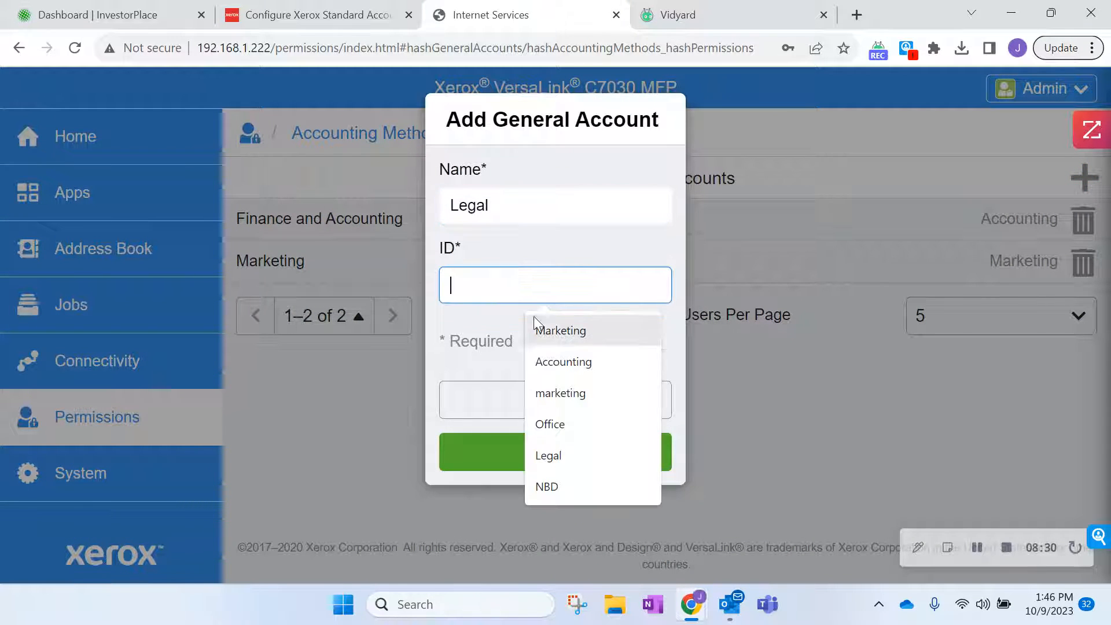
left_click(557, 449)
left_click(540, 435)
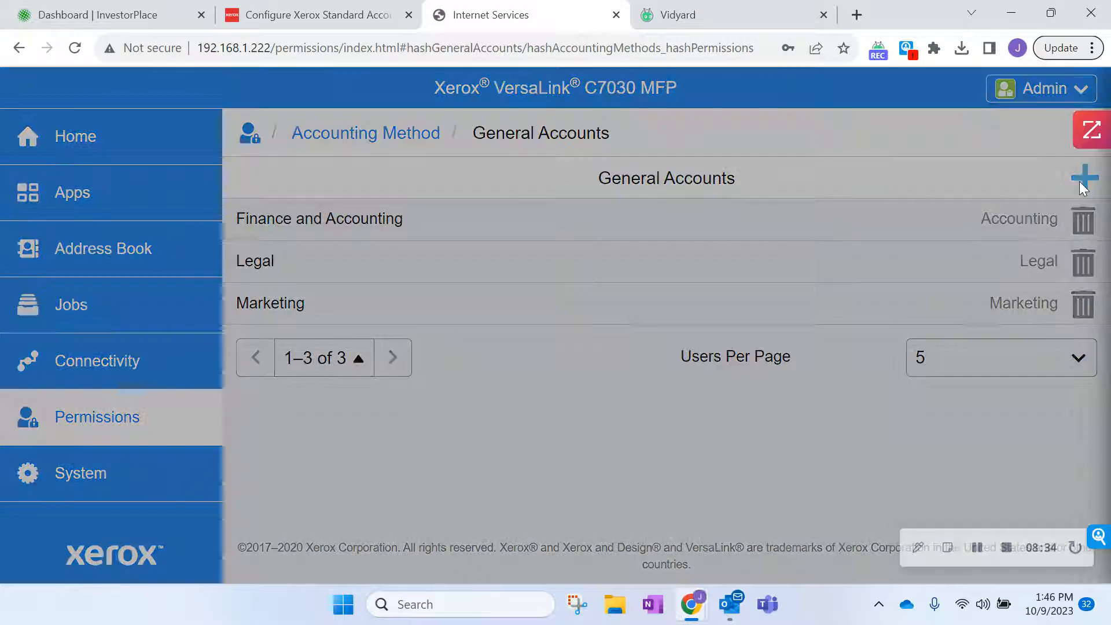
Add a general account named 'New Business Development' with ID 'NBD'.
left_click(1084, 180)
left_click(499, 206)
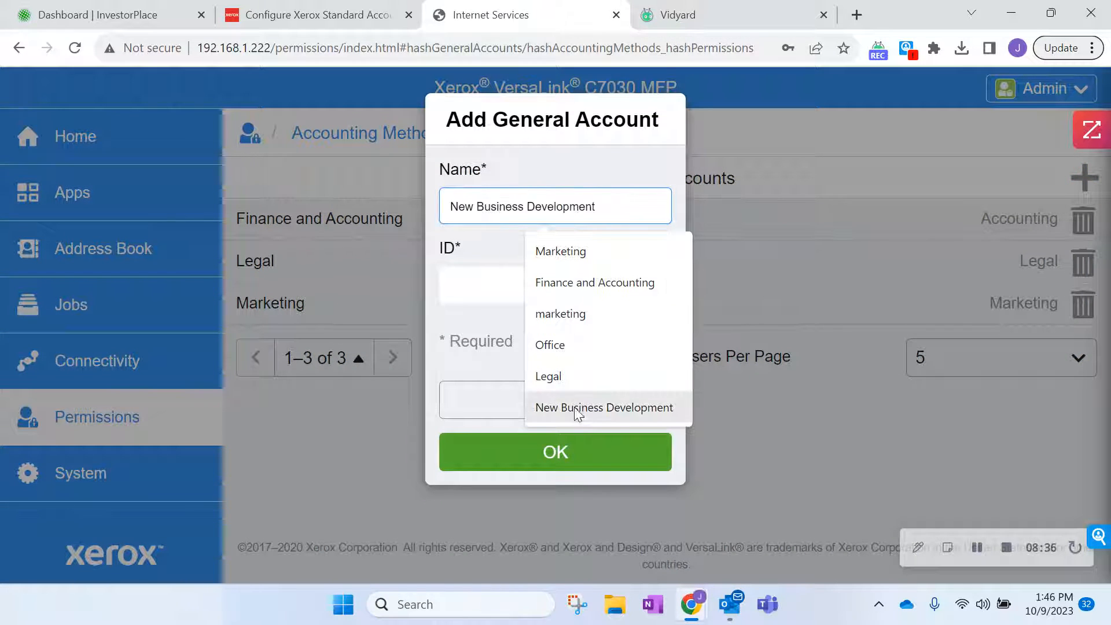
left_click(577, 408)
left_click(474, 282)
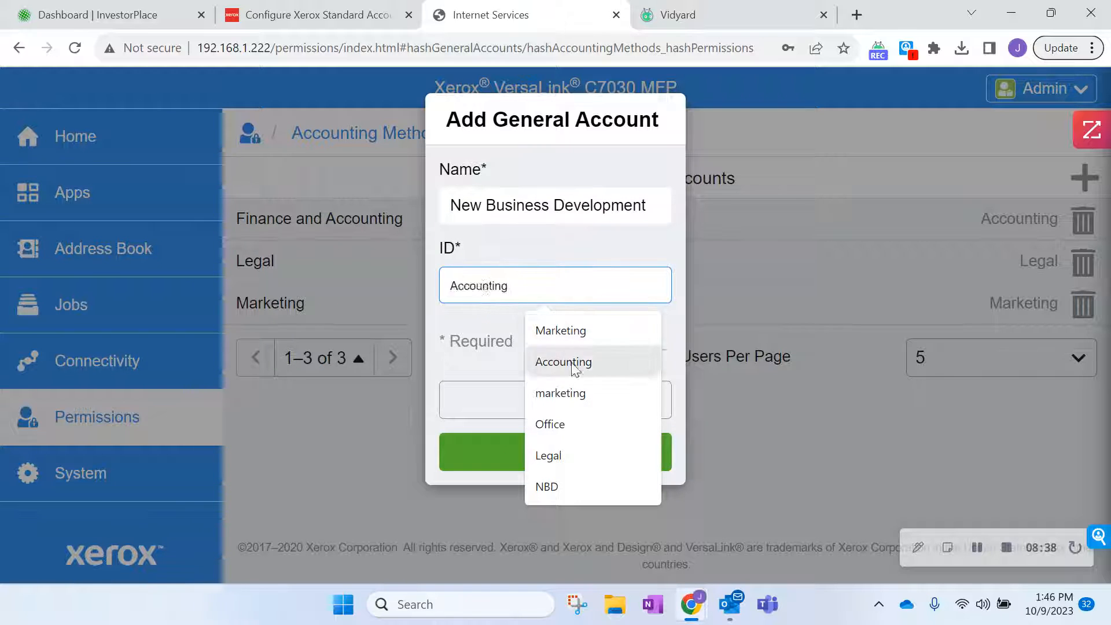
left_click(561, 485)
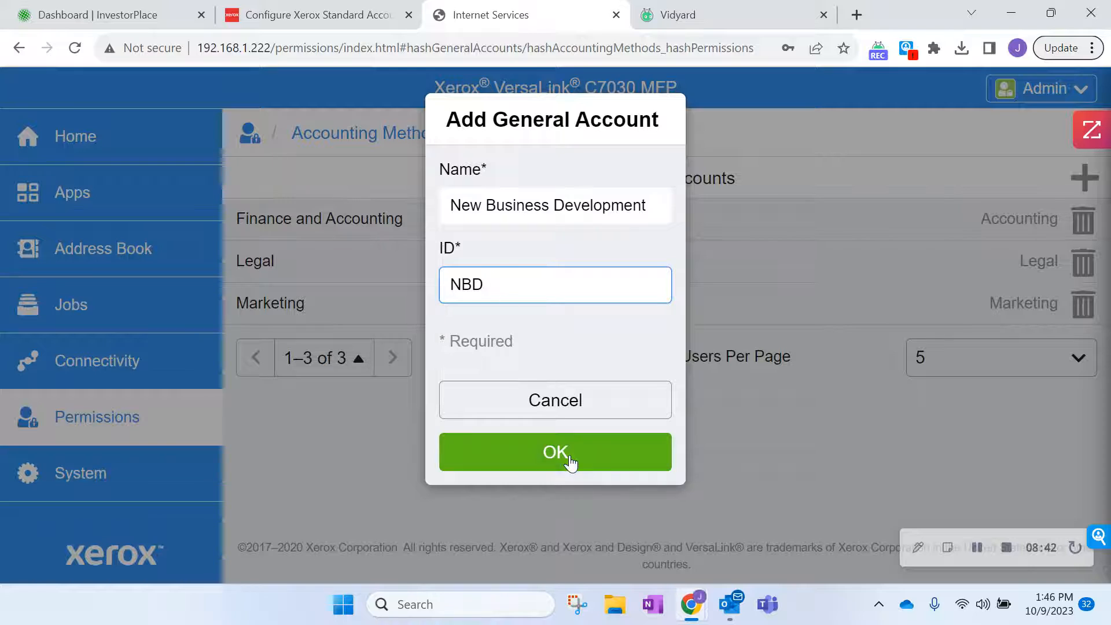
left_click(569, 457)
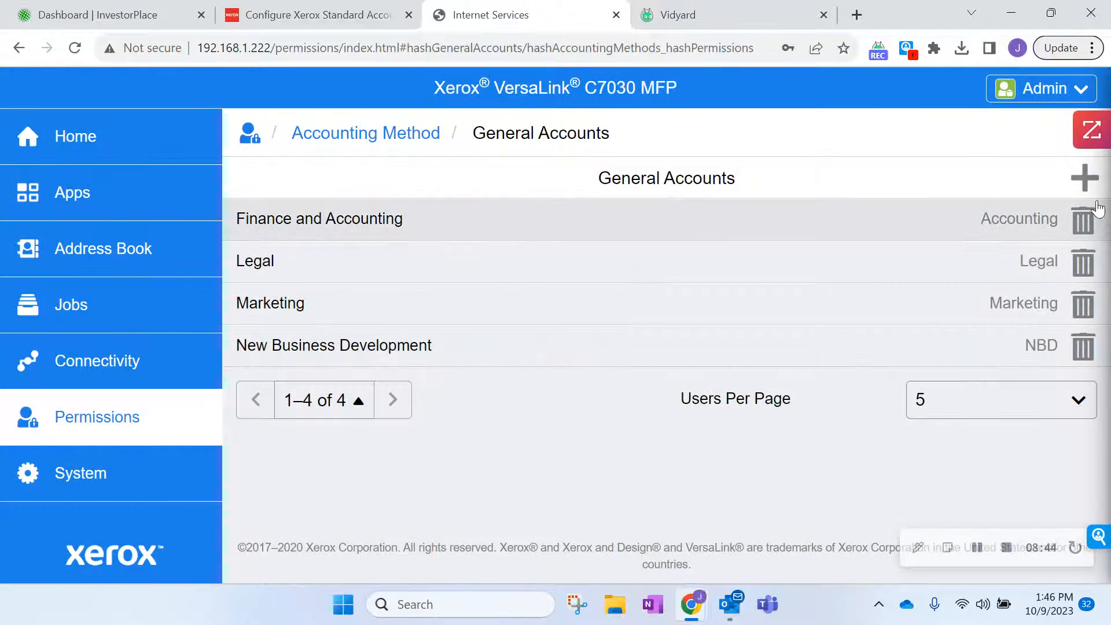
Add a general account named 'Office' with ID 'Office'.
left_click(1084, 176)
left_click(482, 220)
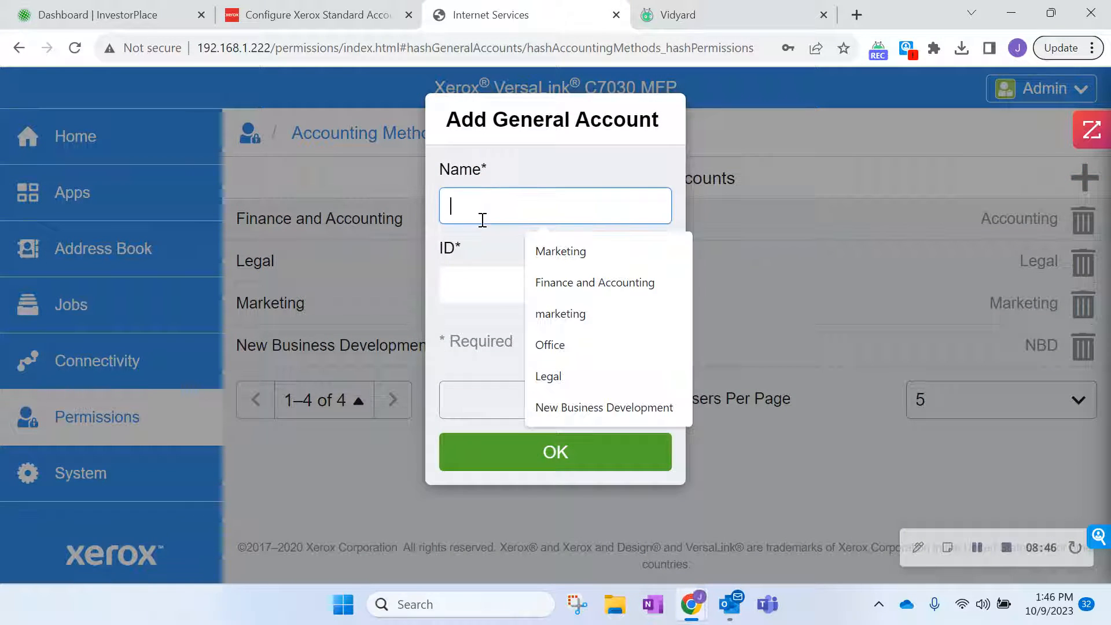
left_click(596, 346)
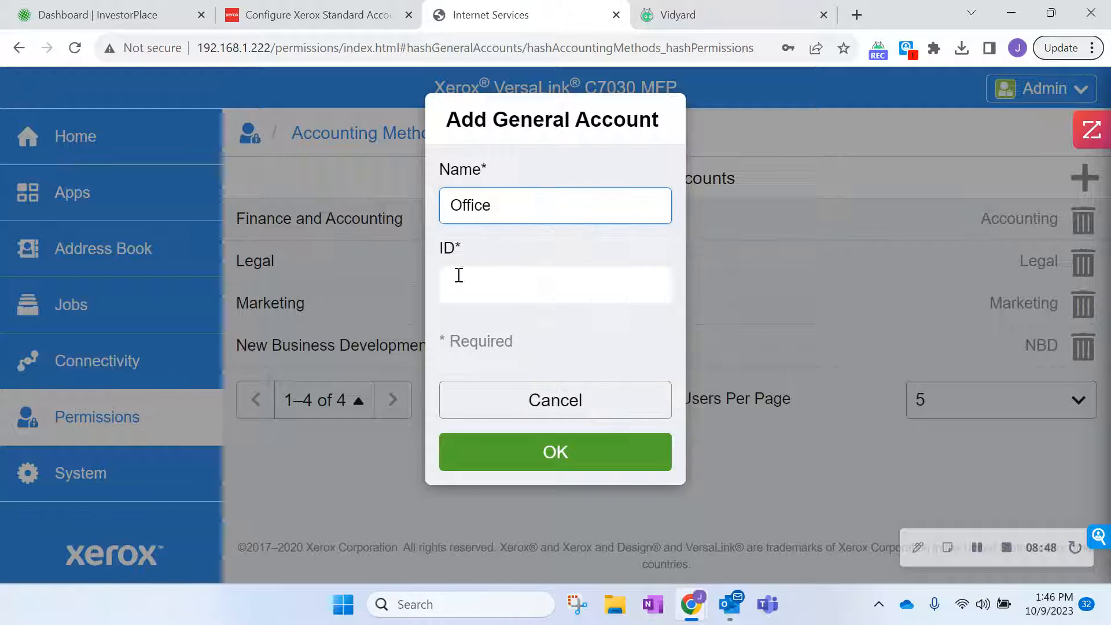
left_click(467, 275)
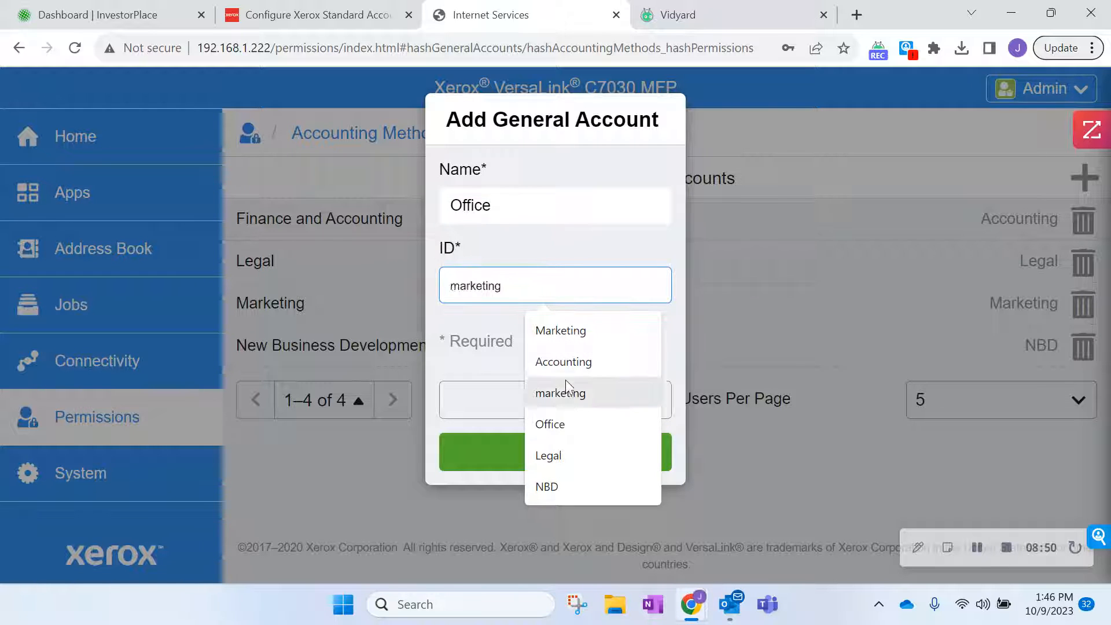
left_click(558, 426)
left_click(557, 450)
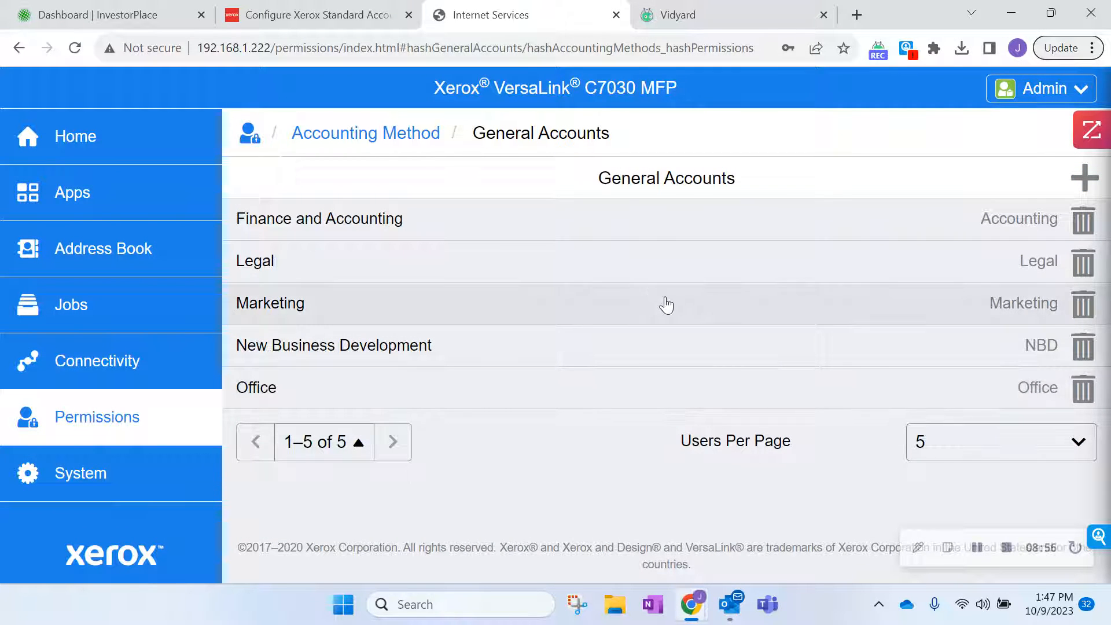
Show 20 general accounts per page and dismiss the Dell Command Update notification.
left_click(1029, 440)
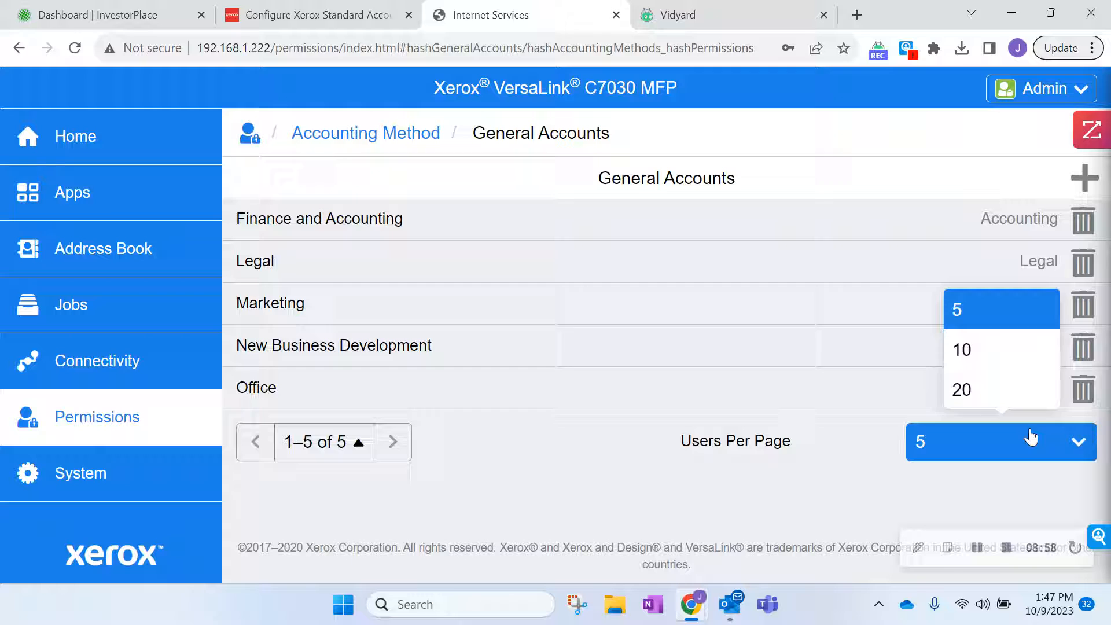
left_click(1028, 399)
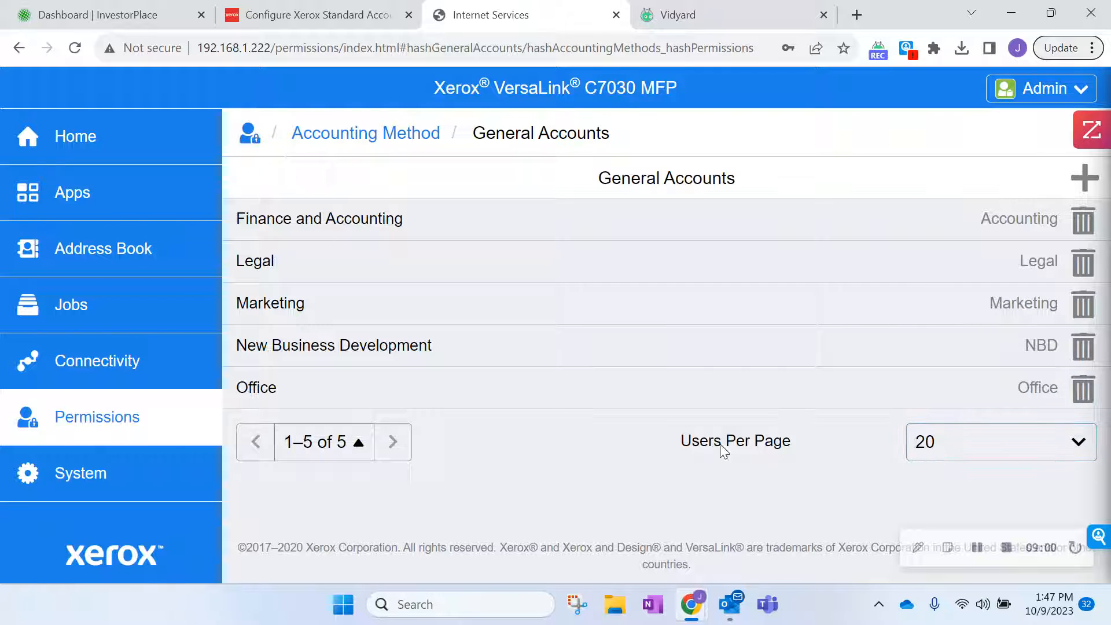
left_click(945, 451)
left_click(962, 395)
left_click(964, 443)
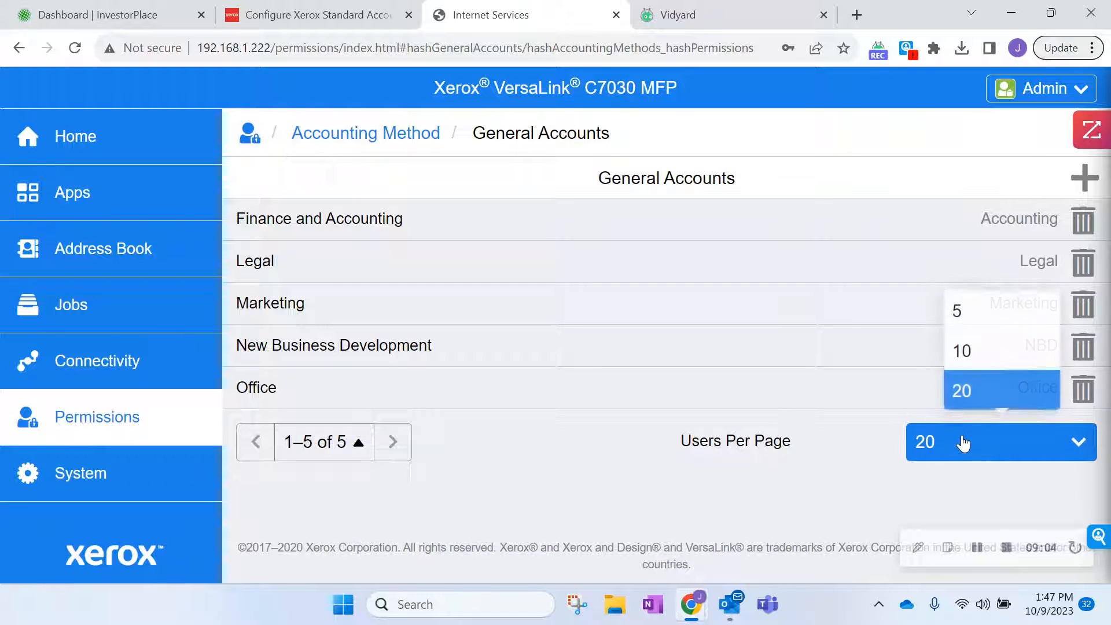
left_click(963, 399)
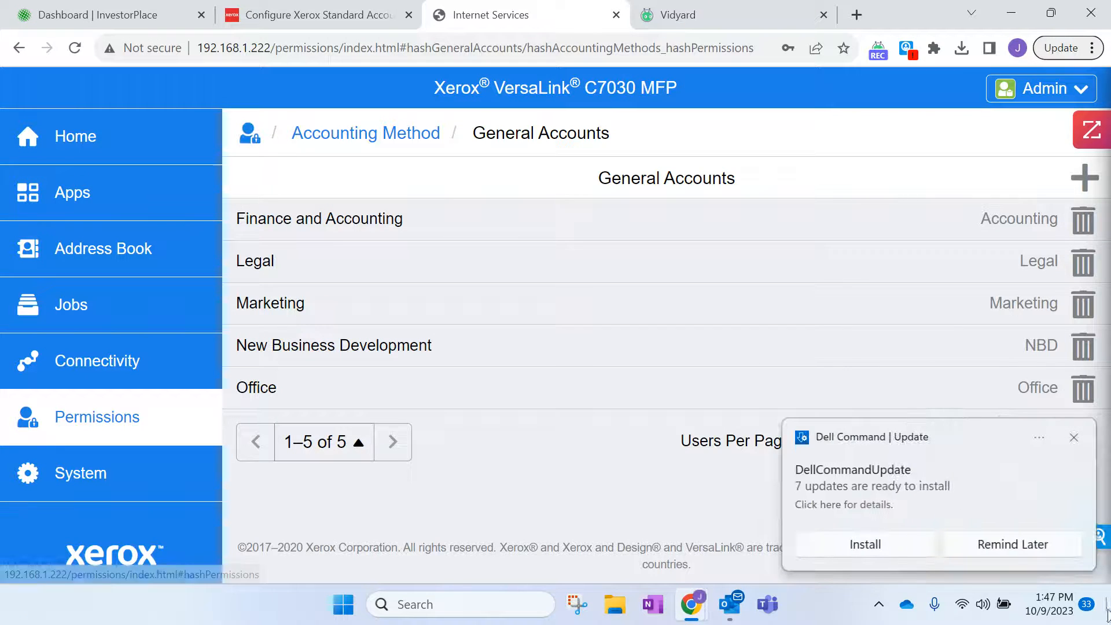
left_click(1073, 436)
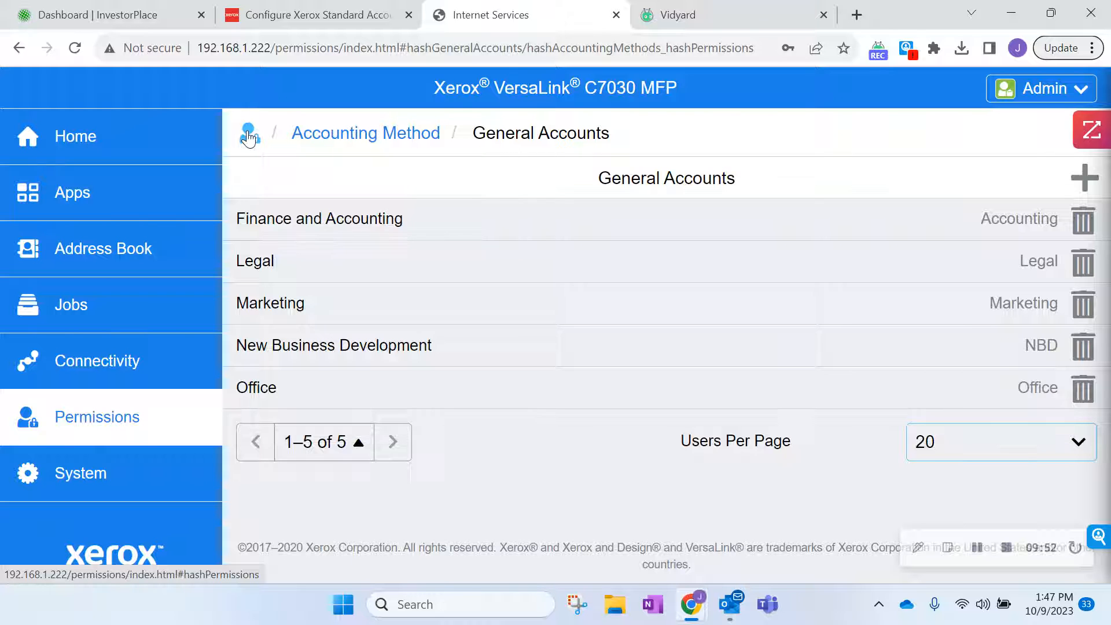
From the Permissions overview, add a new Basic User account with a login name and a password entered twice.
left_click(249, 137)
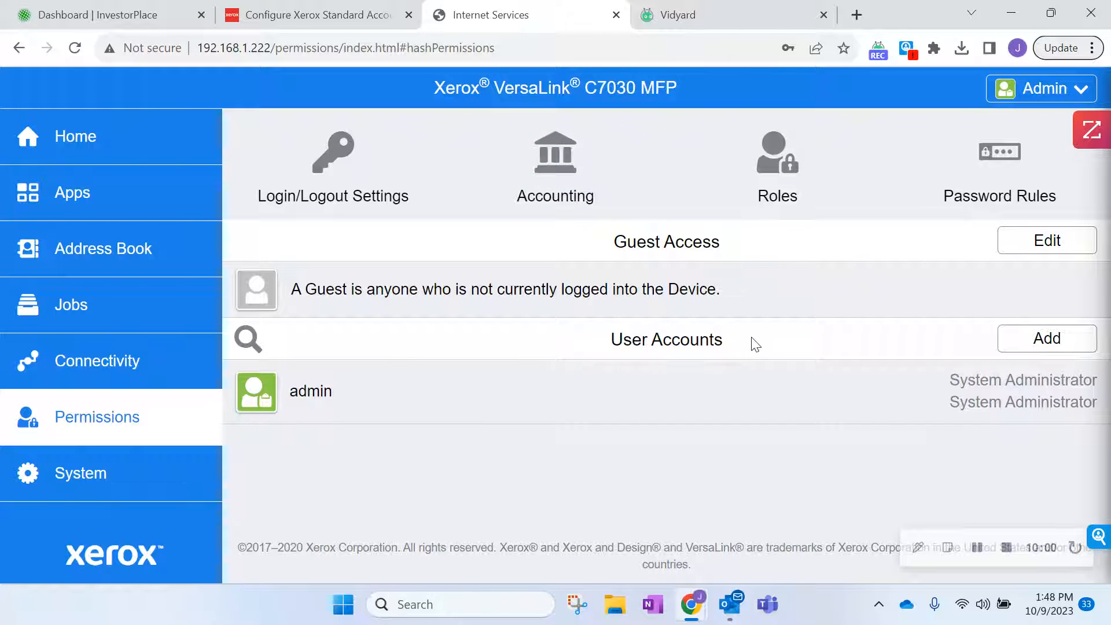
left_click(1048, 338)
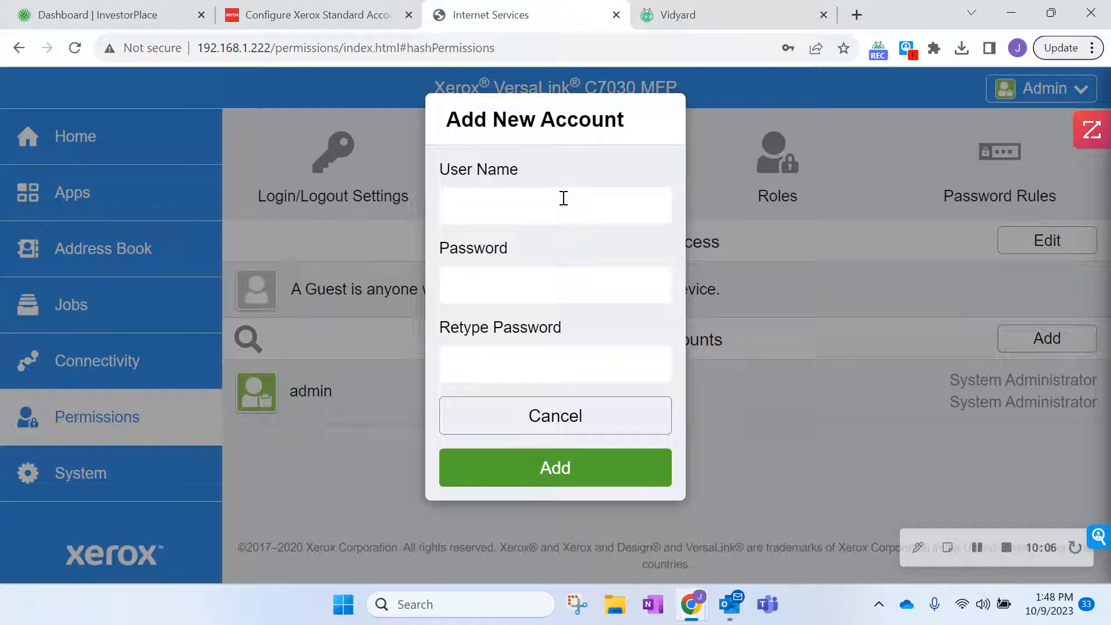
left_click(563, 198)
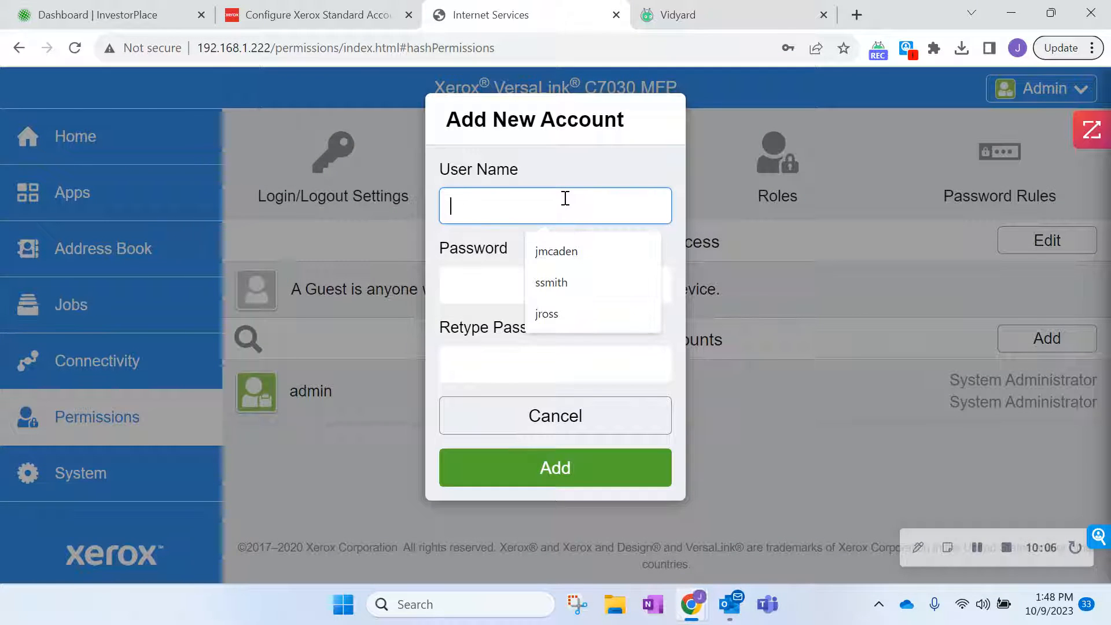
left_click(582, 252)
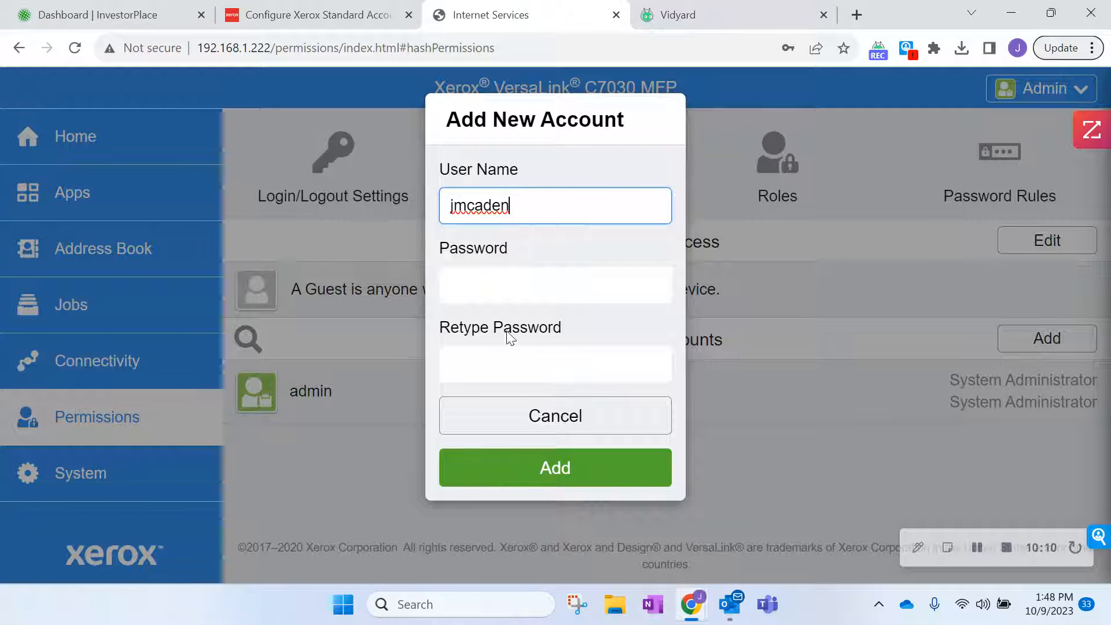
left_click(506, 282)
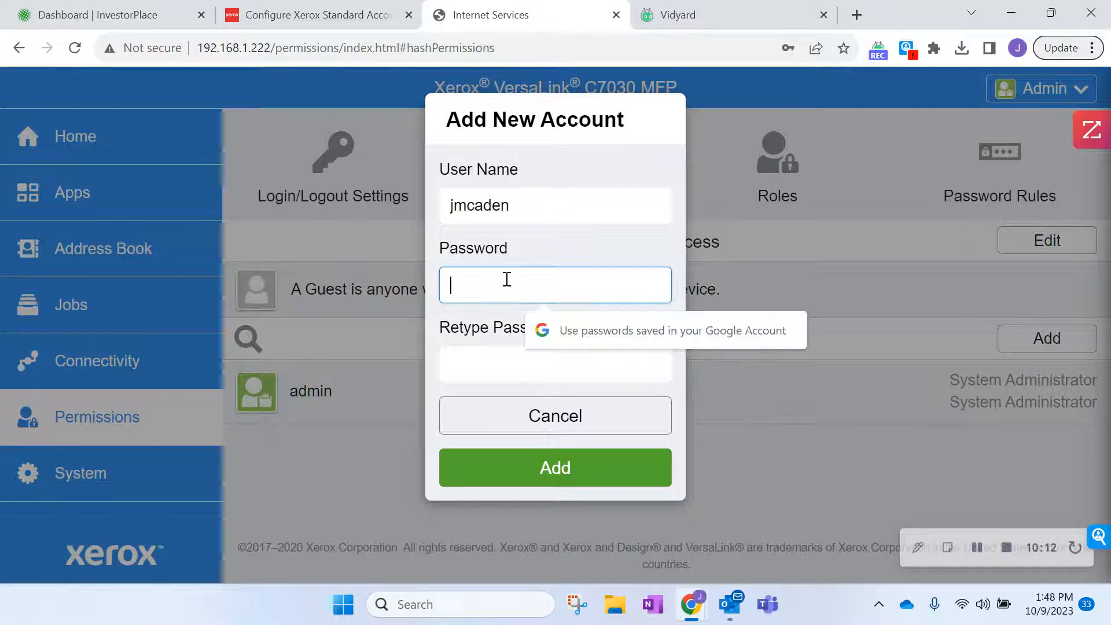
type("••••")
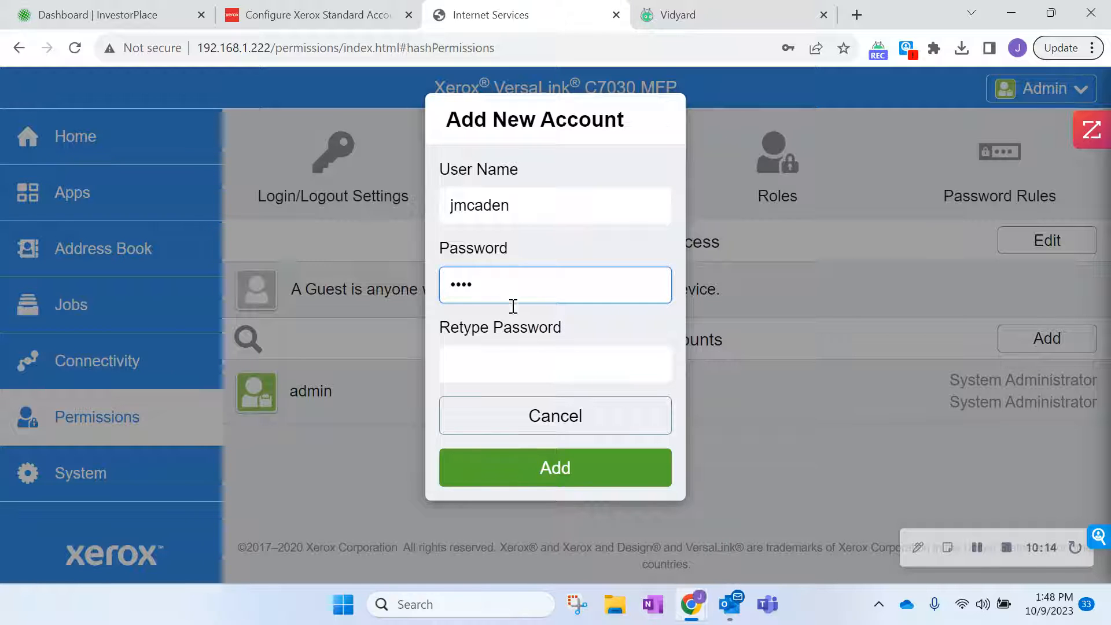
left_click(526, 360)
type("••••")
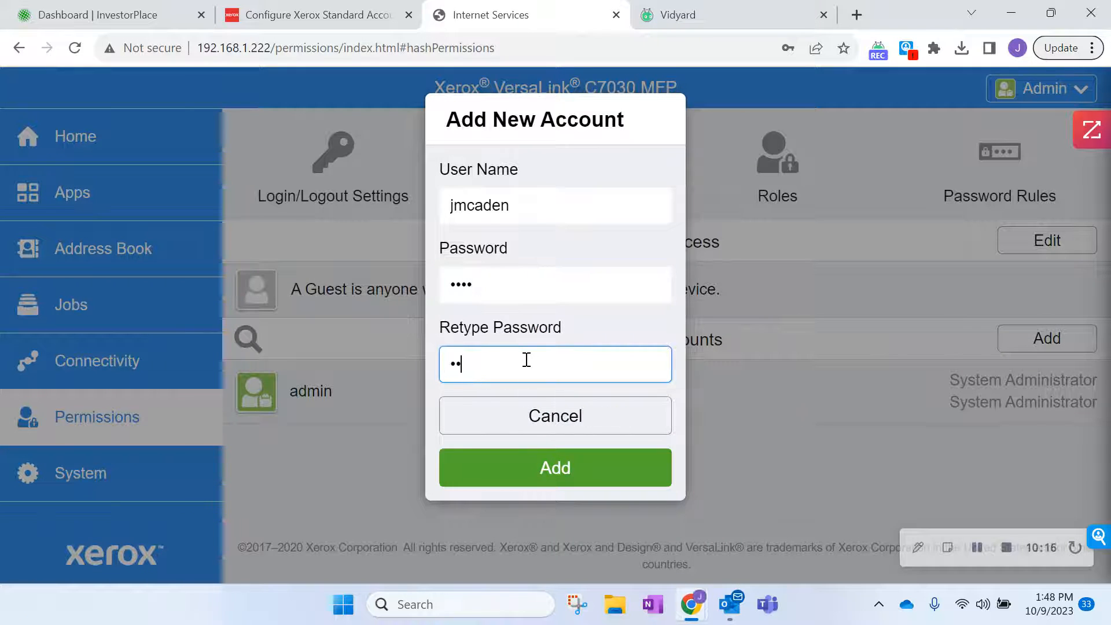
left_click(554, 487)
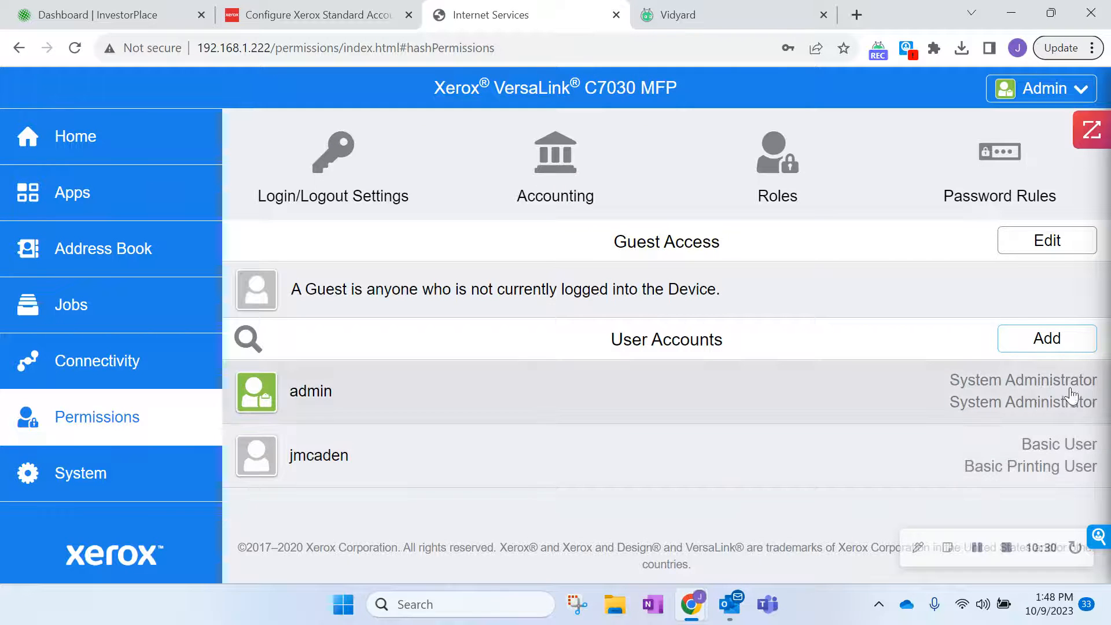
Add a second Basic User account, picking its user name from suggestions and setting a matching password.
left_click(1091, 338)
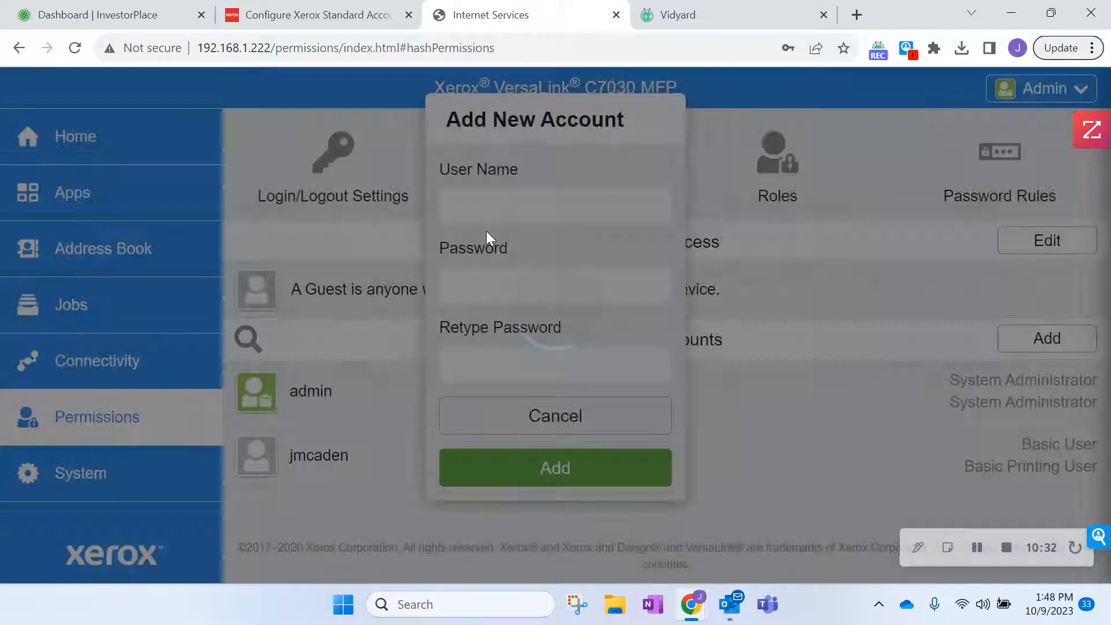
left_click(488, 207)
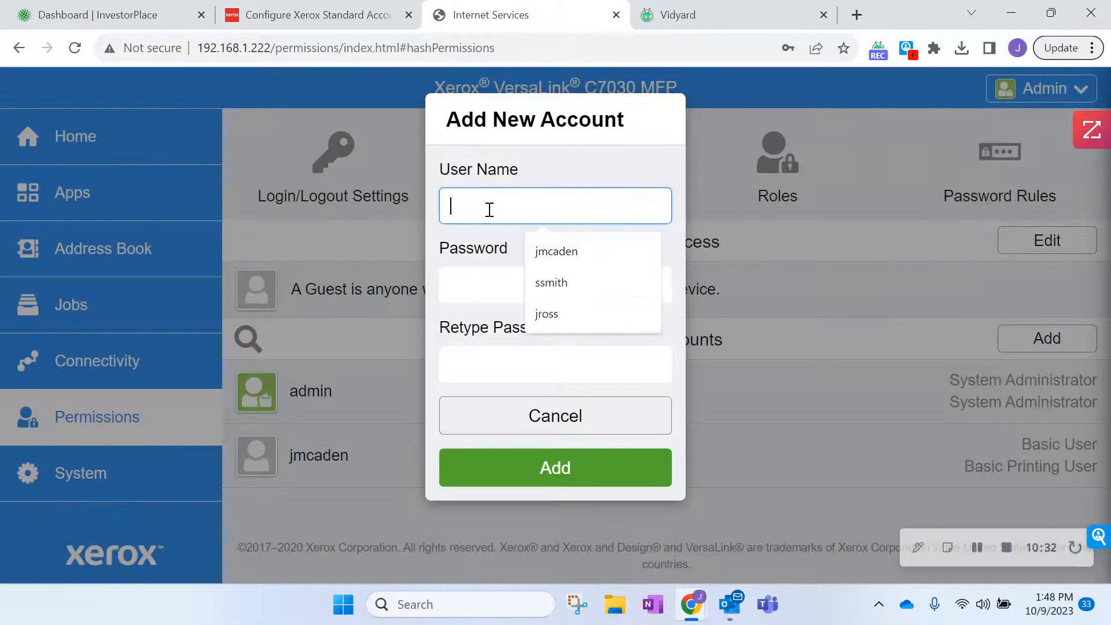
left_click(547, 282)
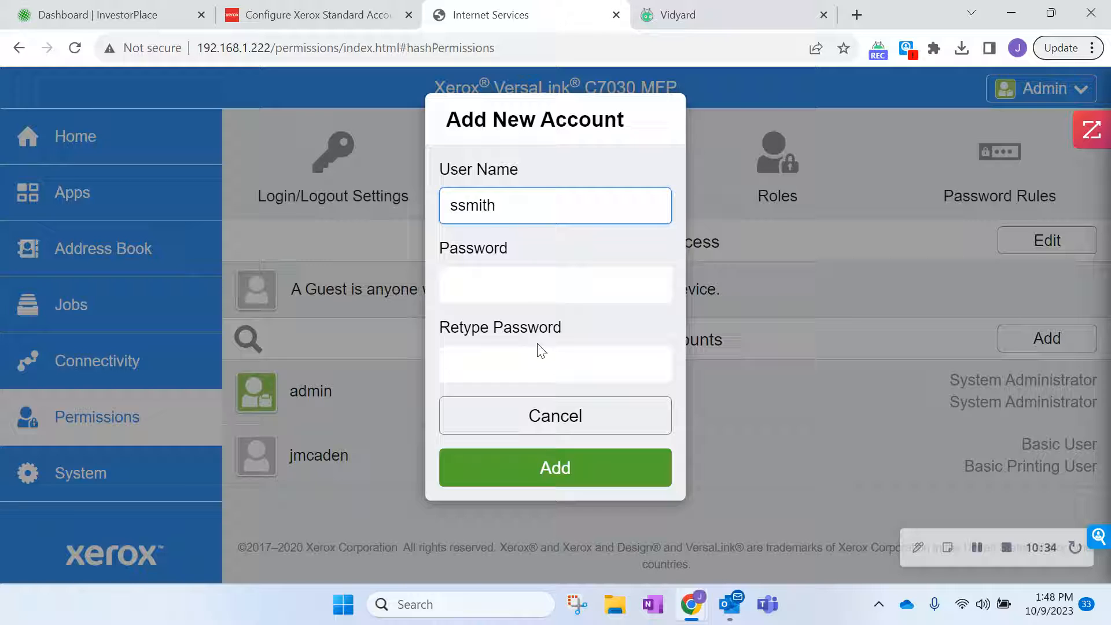
left_click(513, 288)
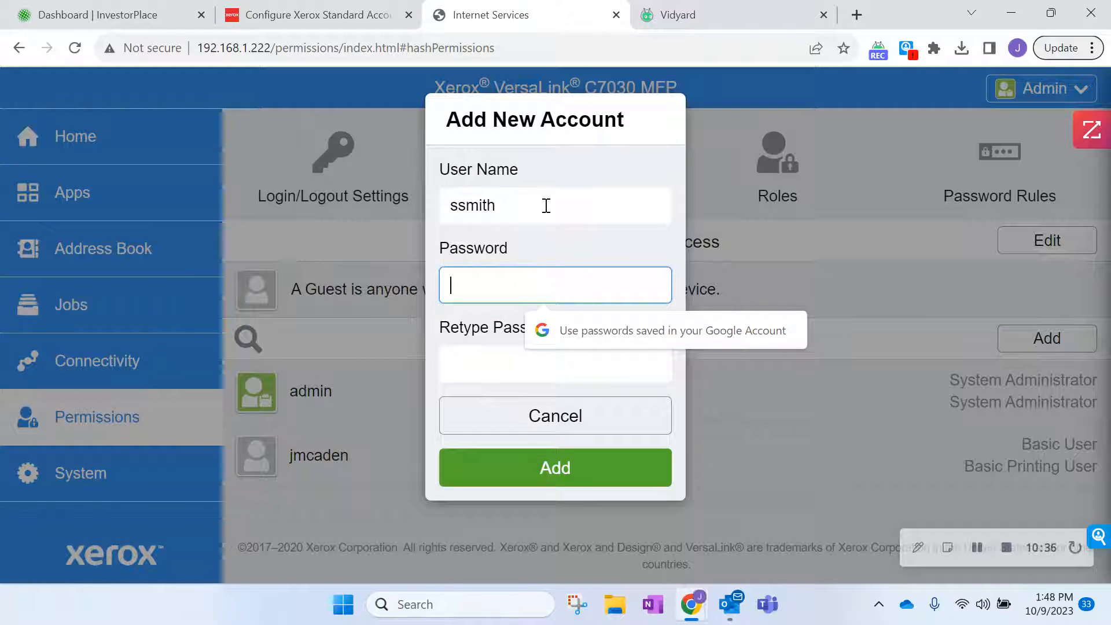
type("1234")
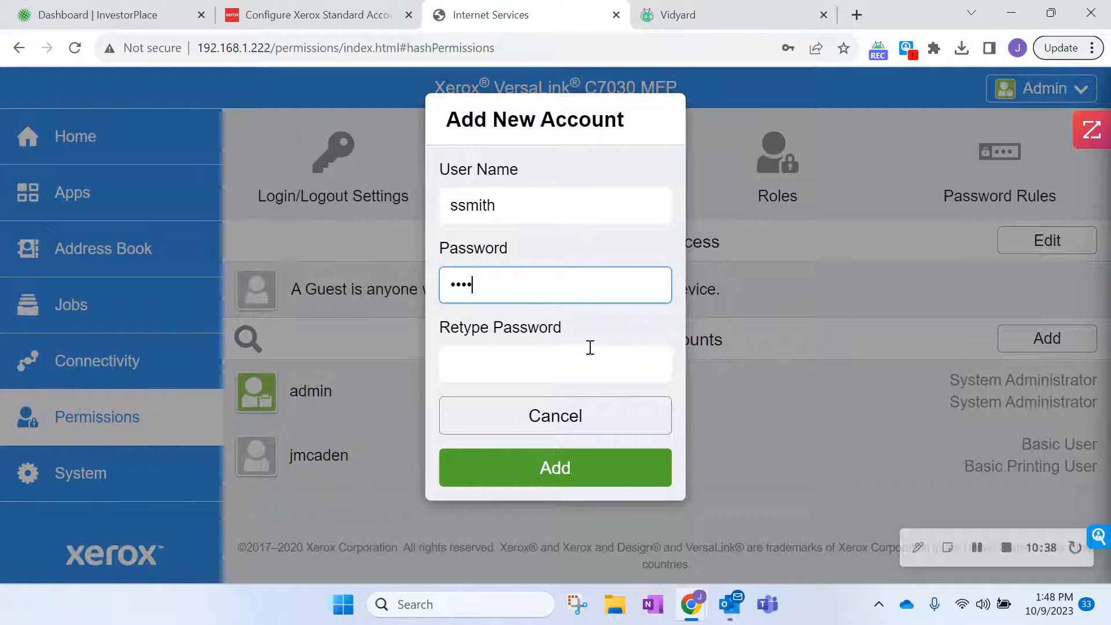
left_click(584, 351)
type("1234")
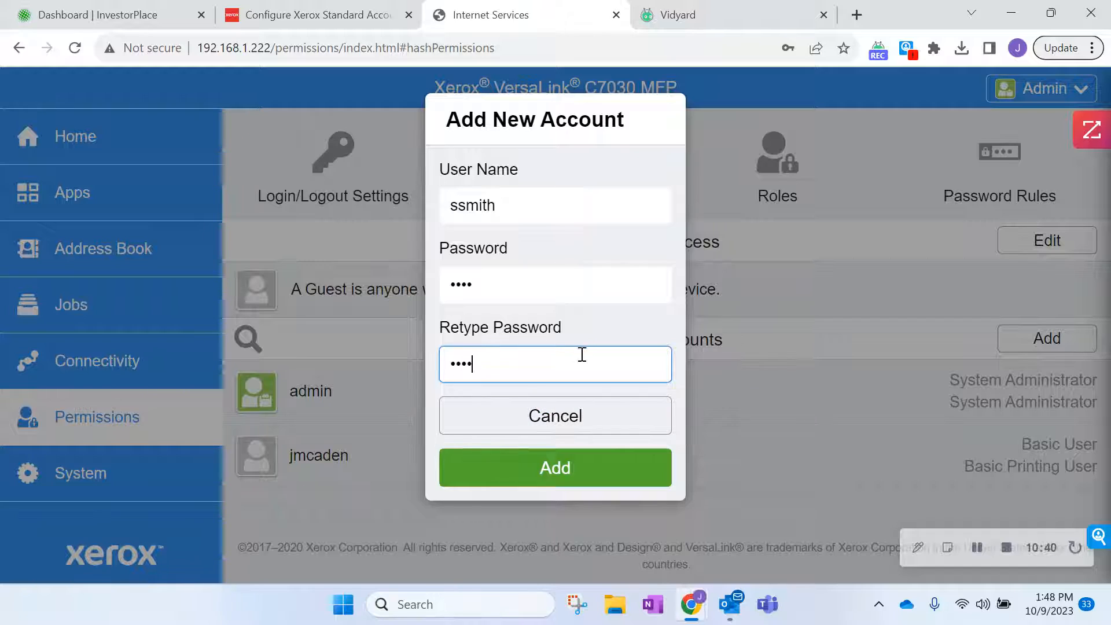
left_click(599, 493)
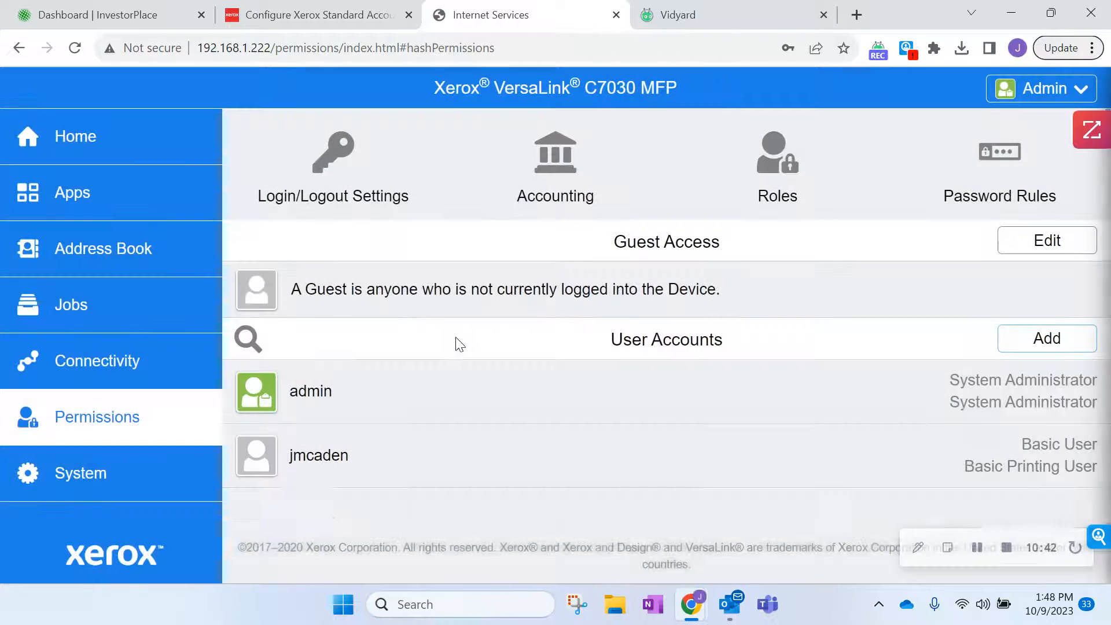
Add a third Basic User account with a suggested user name and a confirmed password.
left_click(1044, 347)
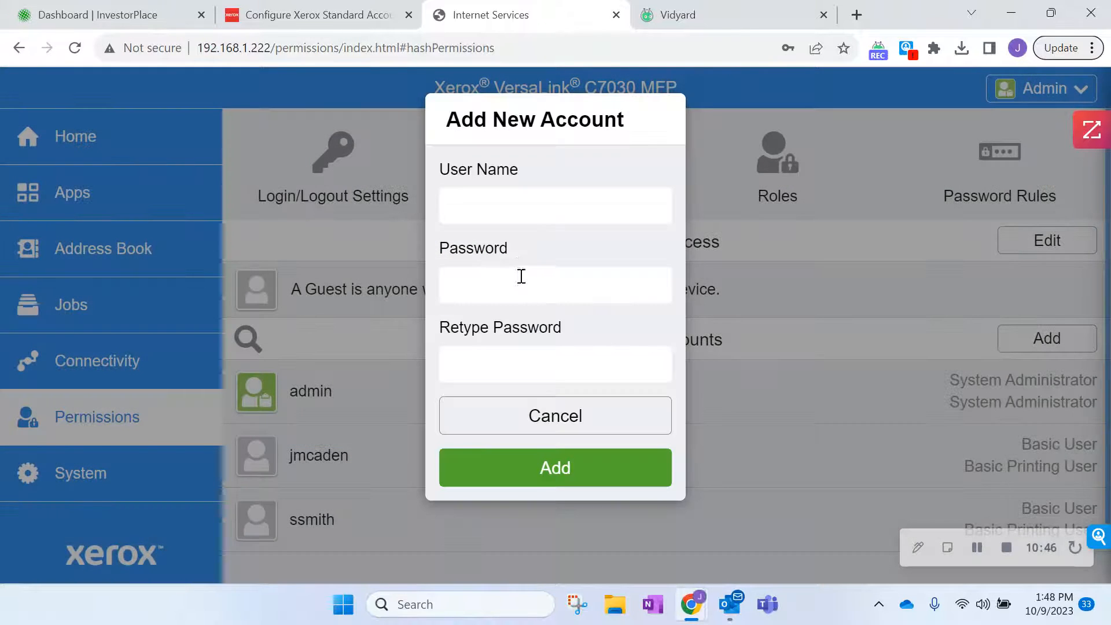
left_click(521, 210)
left_click(555, 312)
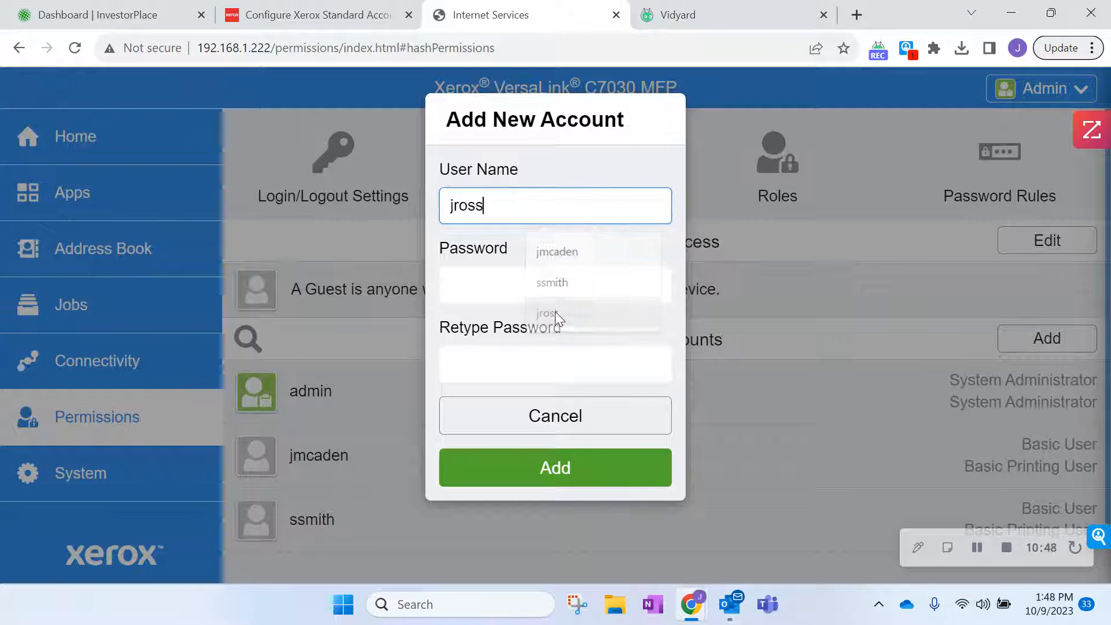
left_click(502, 272)
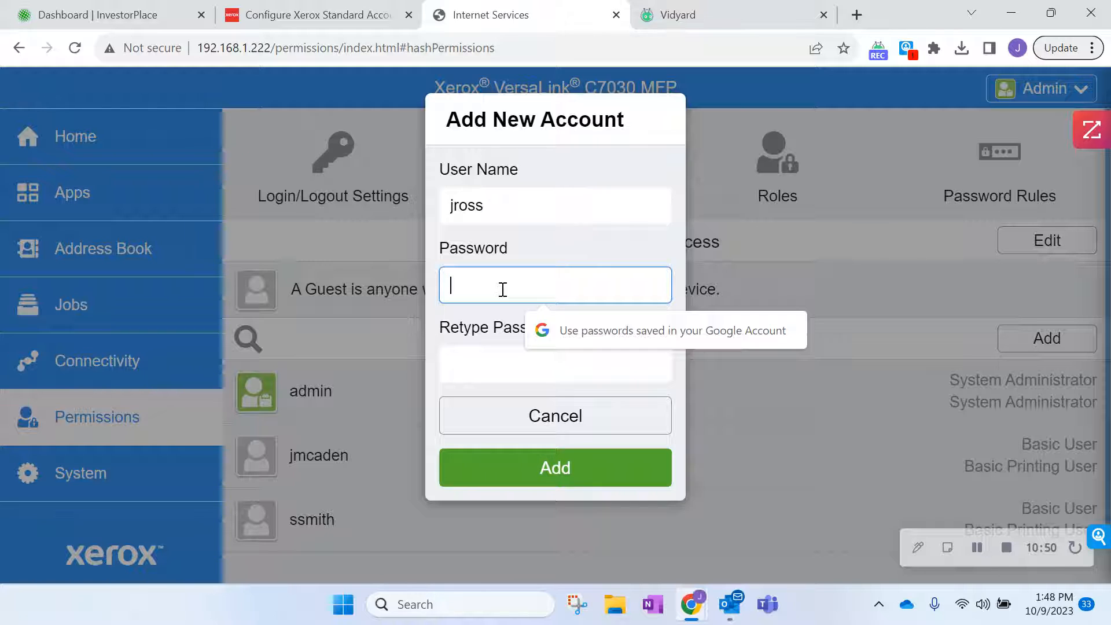
type("Pa•")
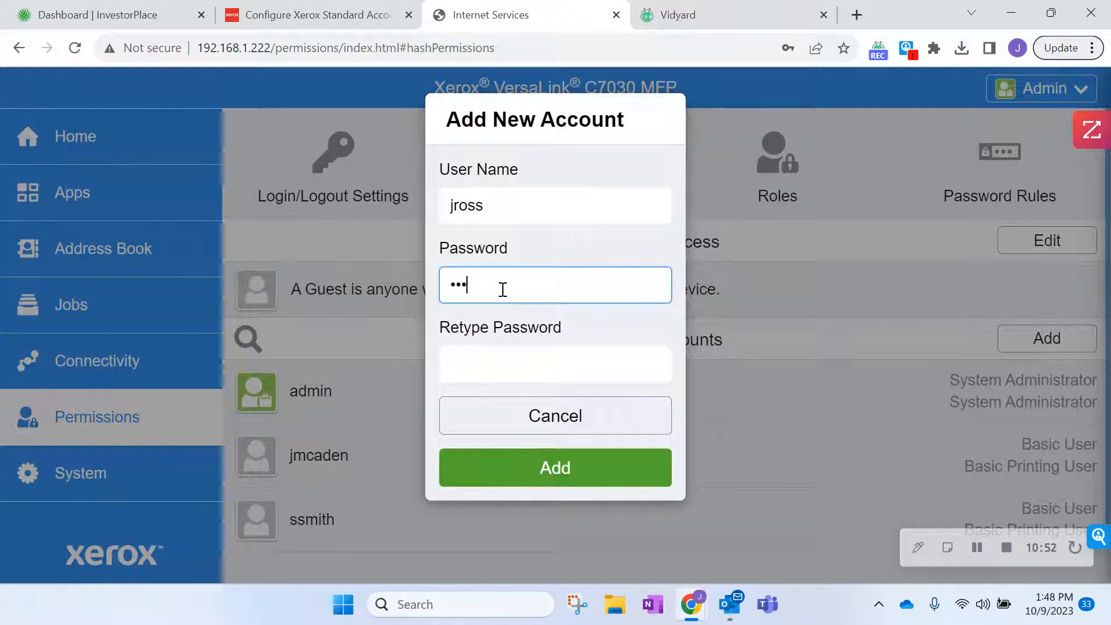
type("•")
left_click(515, 363)
type("•")
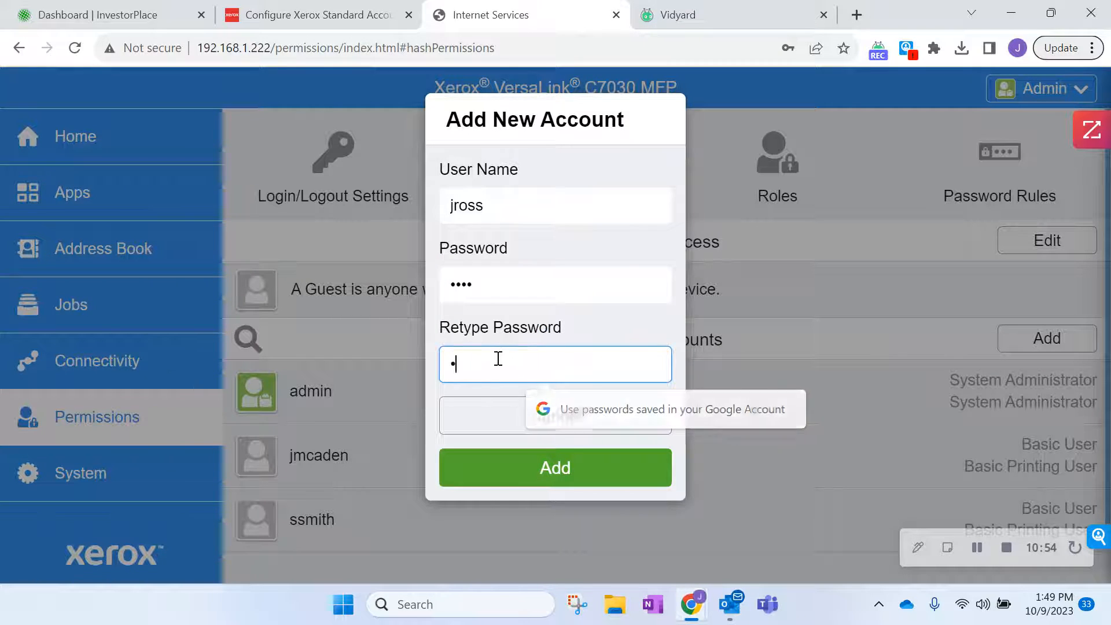
type("•••")
left_click(529, 466)
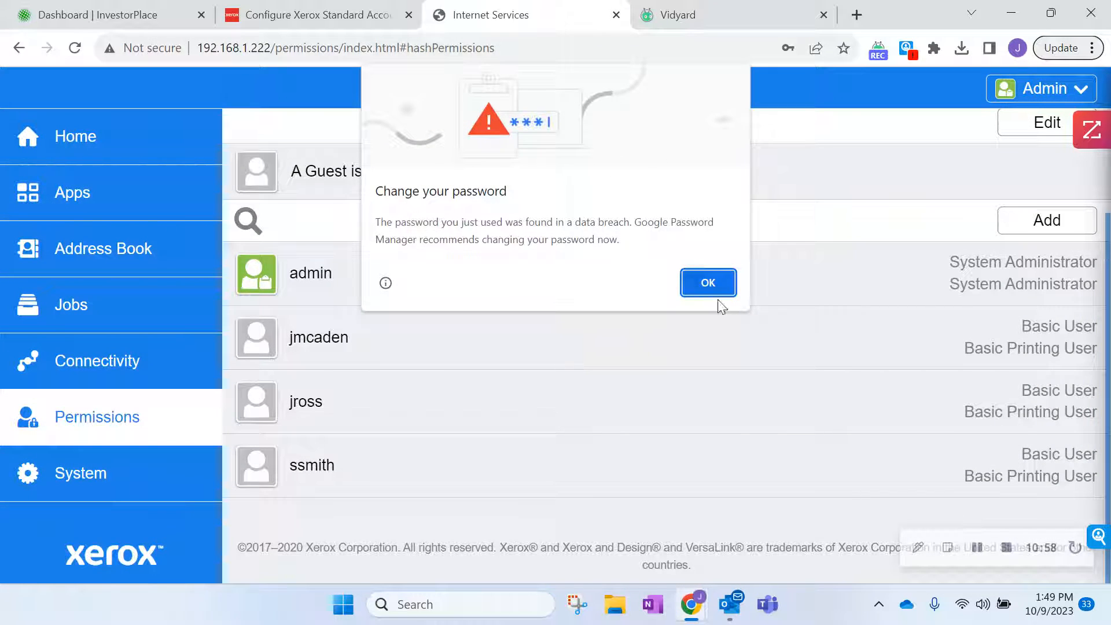
Dismiss Chrome's 'Change your password' warning to reveal the four-user account list.
left_click(717, 291)
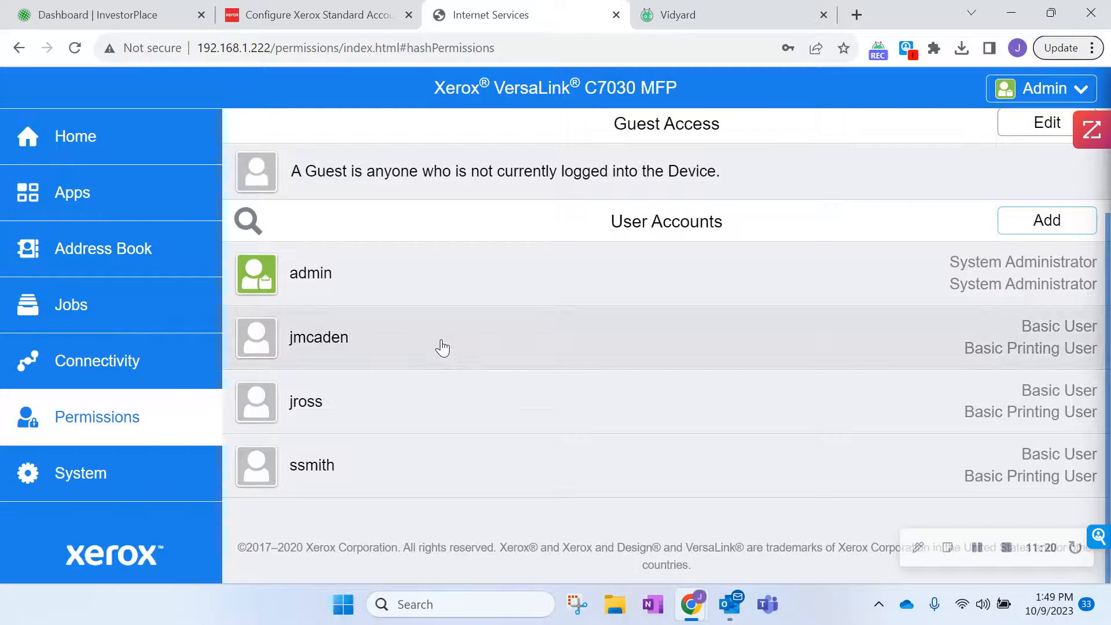
Open the first added user's account and check its Device User Role, keeping it as Basic User.
left_click(441, 346)
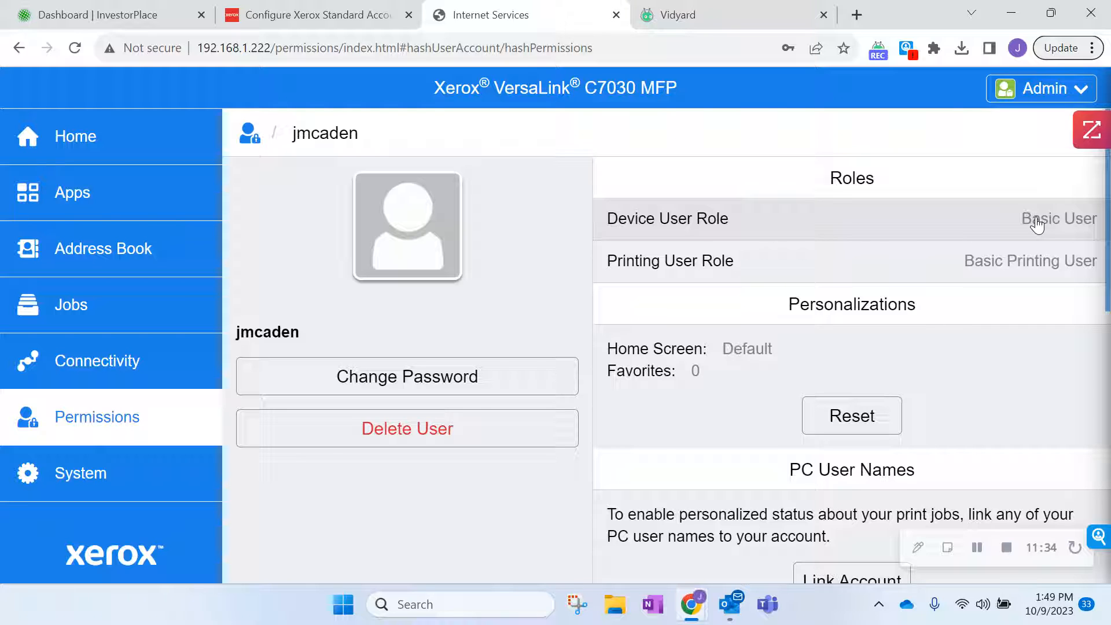
left_click(1067, 220)
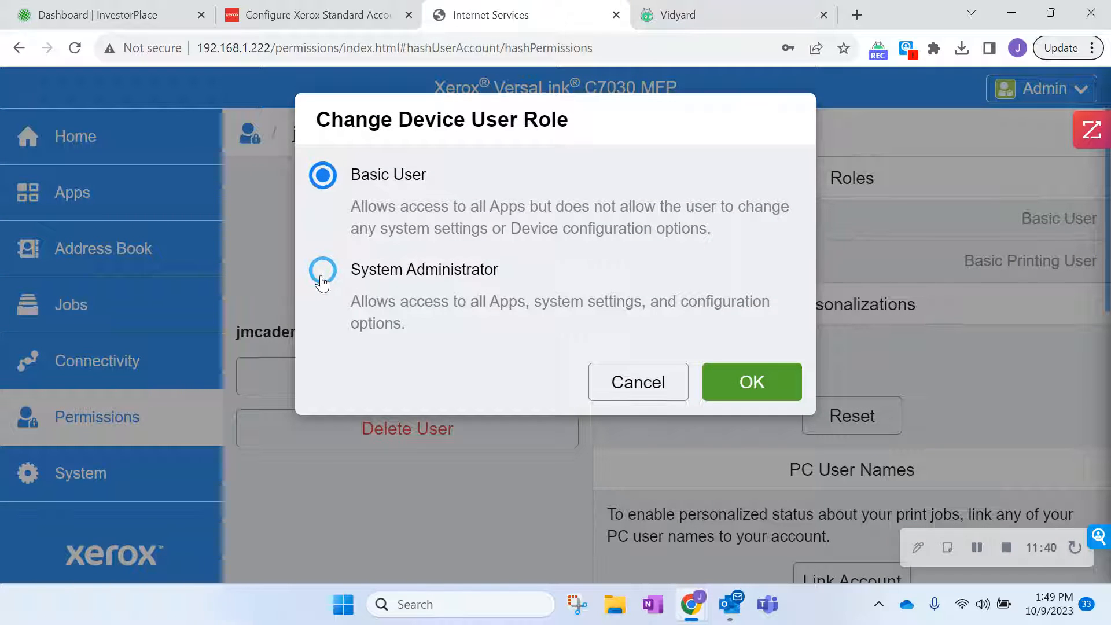
left_click(653, 380)
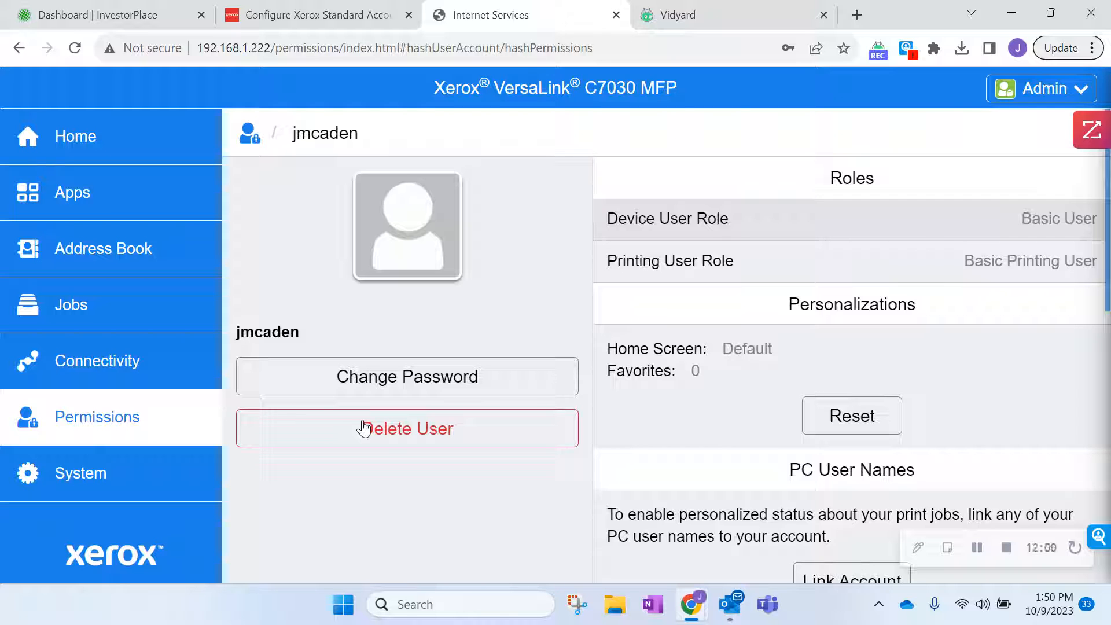
Edit the user's accounting limits, setting Copies and Prints Color limits to 310.
scroll(695, 408, "down", 2)
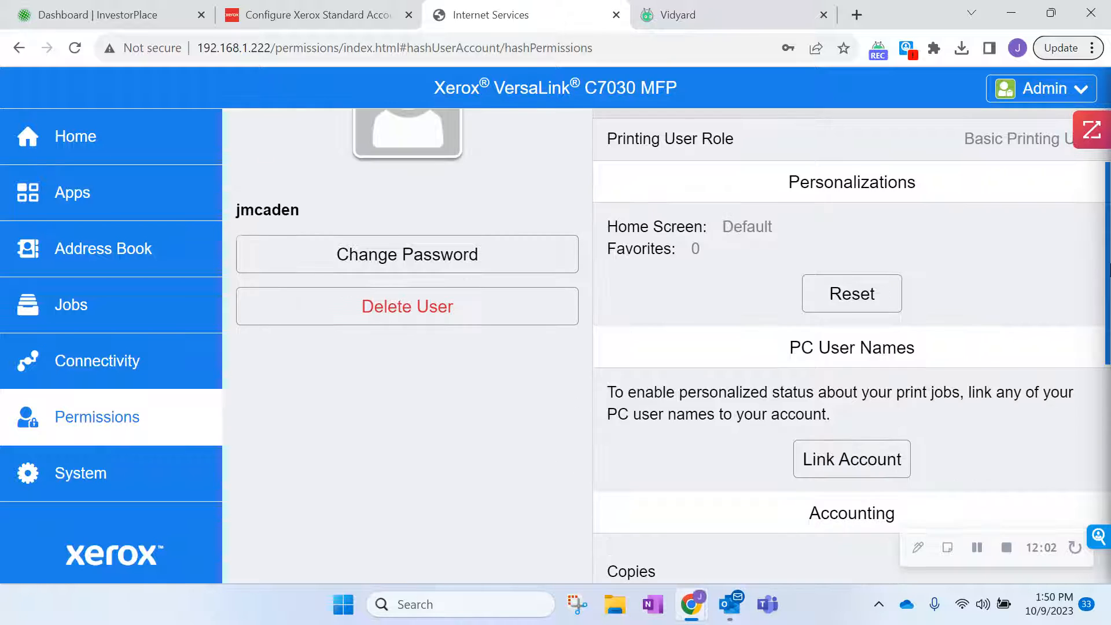
left_click_drag(1110, 271, 1101, 458)
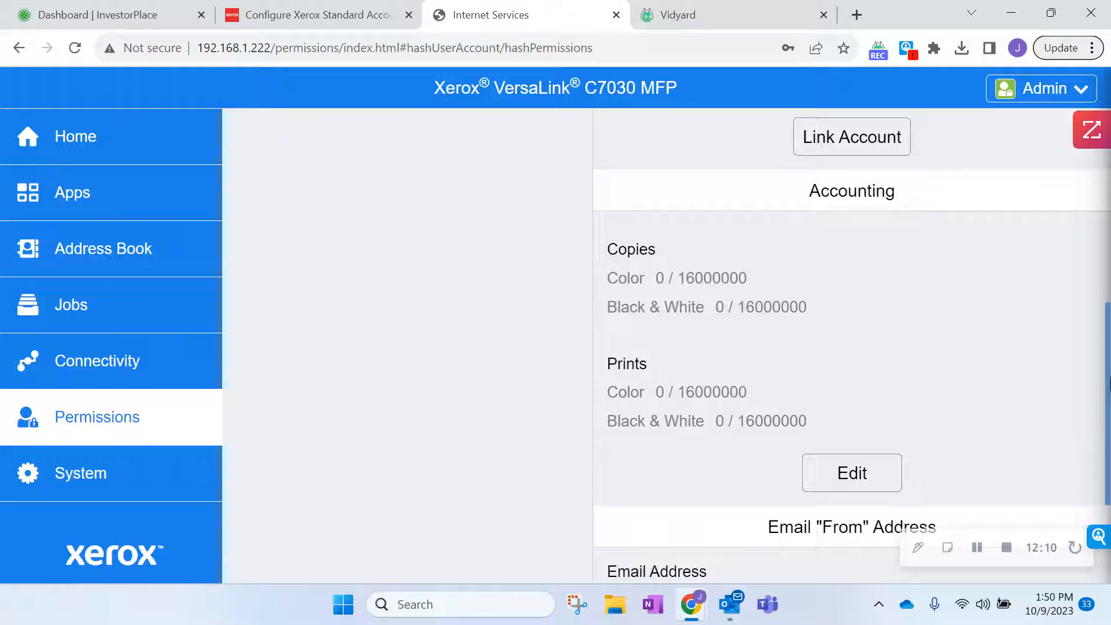
mouse_move(1110, 378)
left_mouse_down()
mouse_move(1110, 404)
mouse_move(1109, 382)
left_mouse_up()
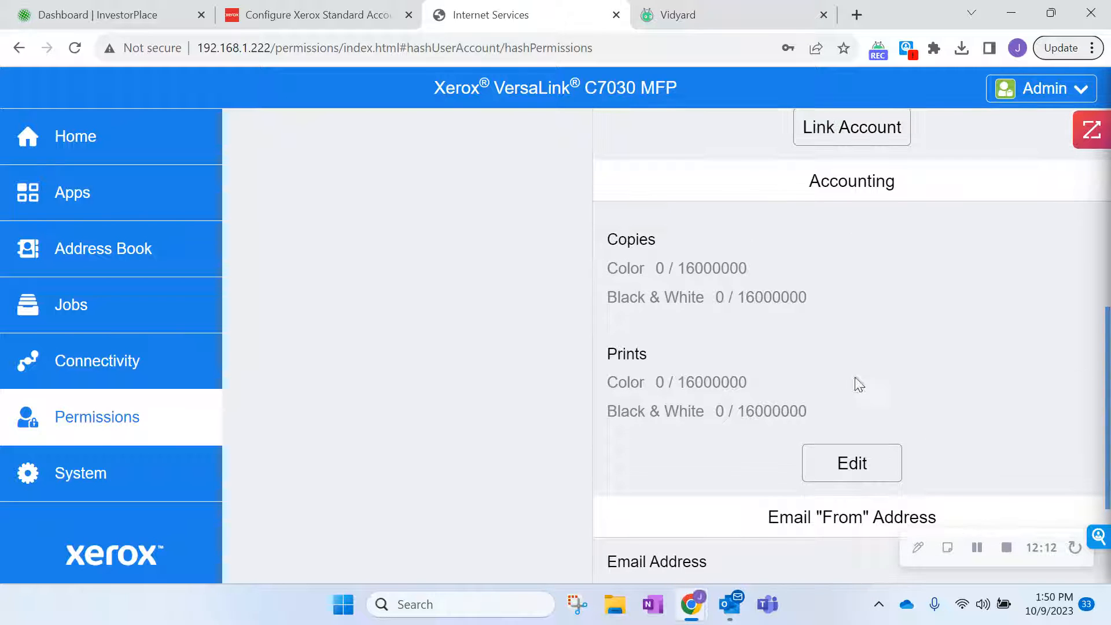
left_click(866, 457)
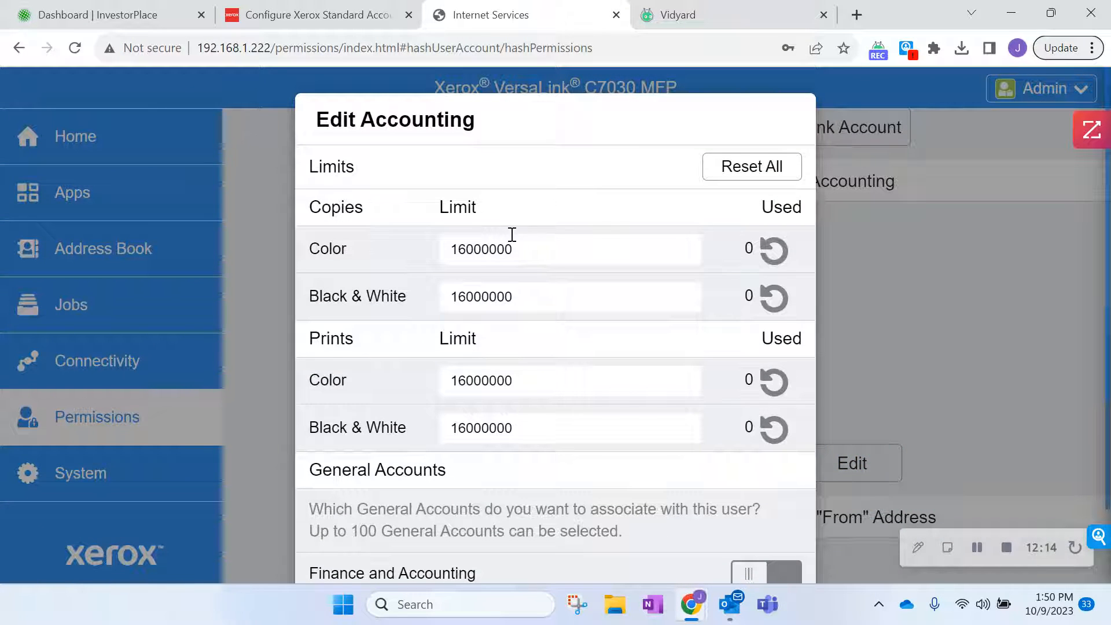
left_click(512, 249)
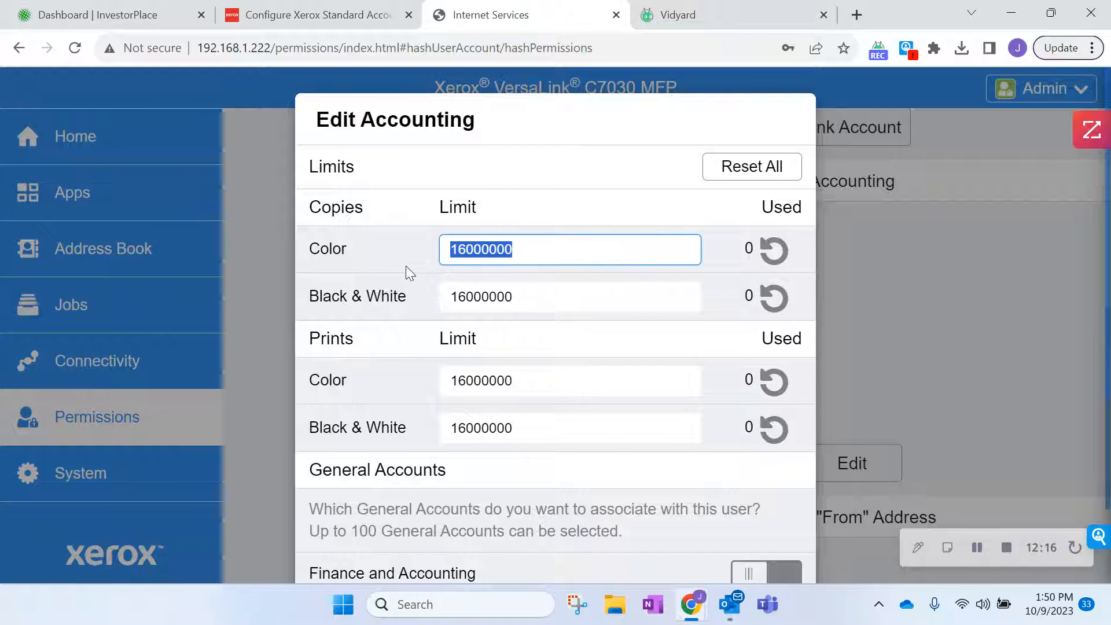
key("BackSpace")
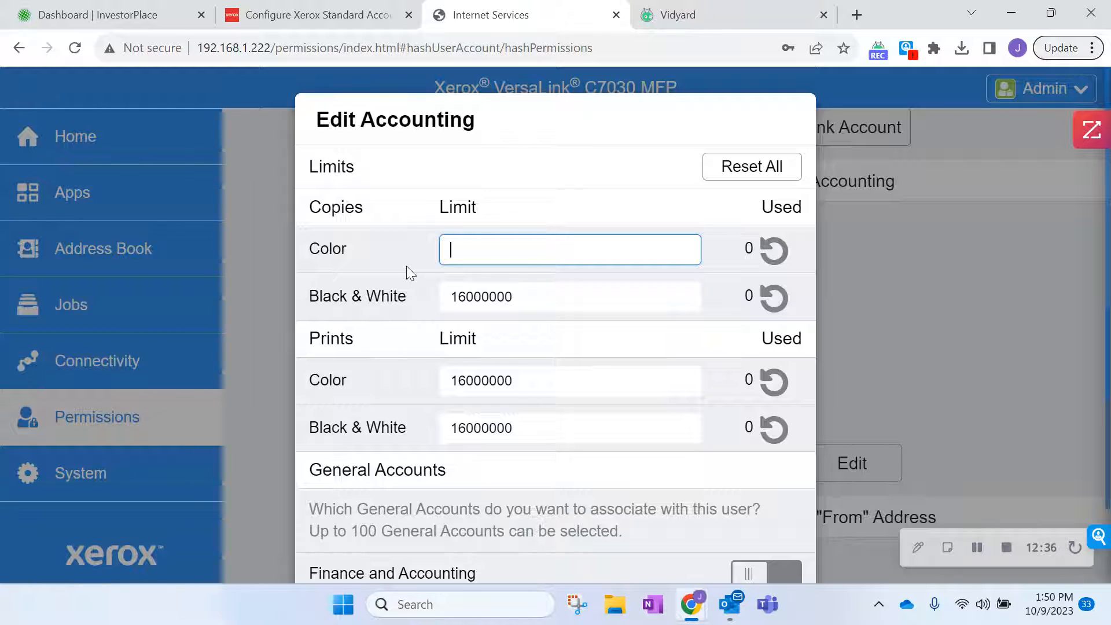
type("310")
left_click_drag(533, 379, 366, 384)
key("BackSpace")
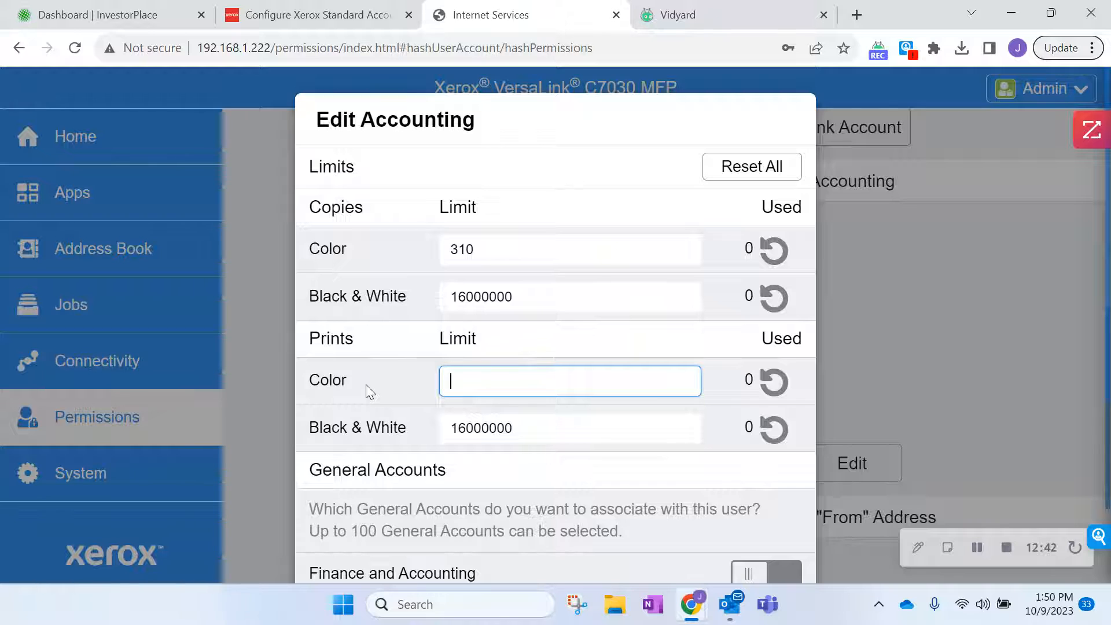
type("310")
Set the Copies and Prints Black & White limits to 1000.
left_click_drag(526, 296, 405, 306)
key("BackSpace")
type("1000")
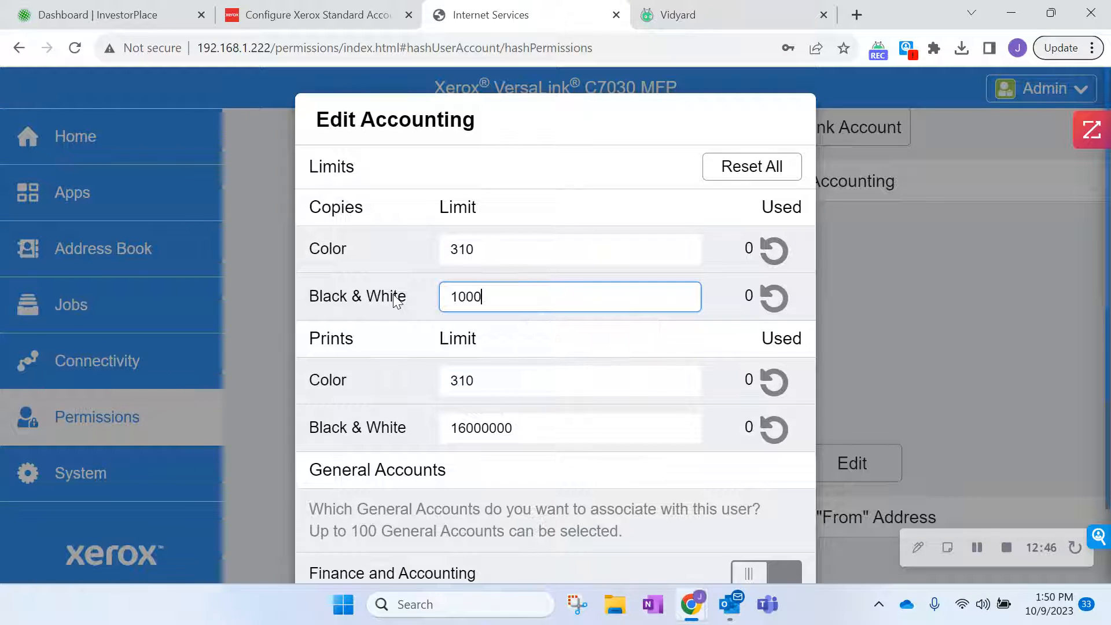
left_click_drag(521, 428, 367, 461)
type("1000")
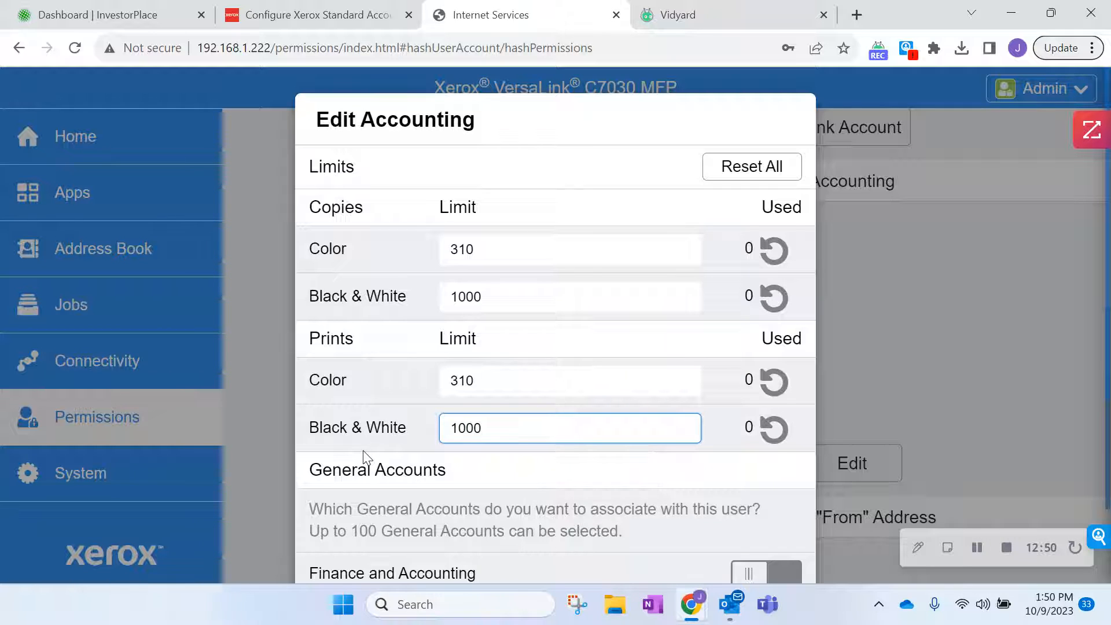
Link the New Business Development and Marketing accounts to the user and save the accounting limits.
scroll(579, 243, "down", 5)
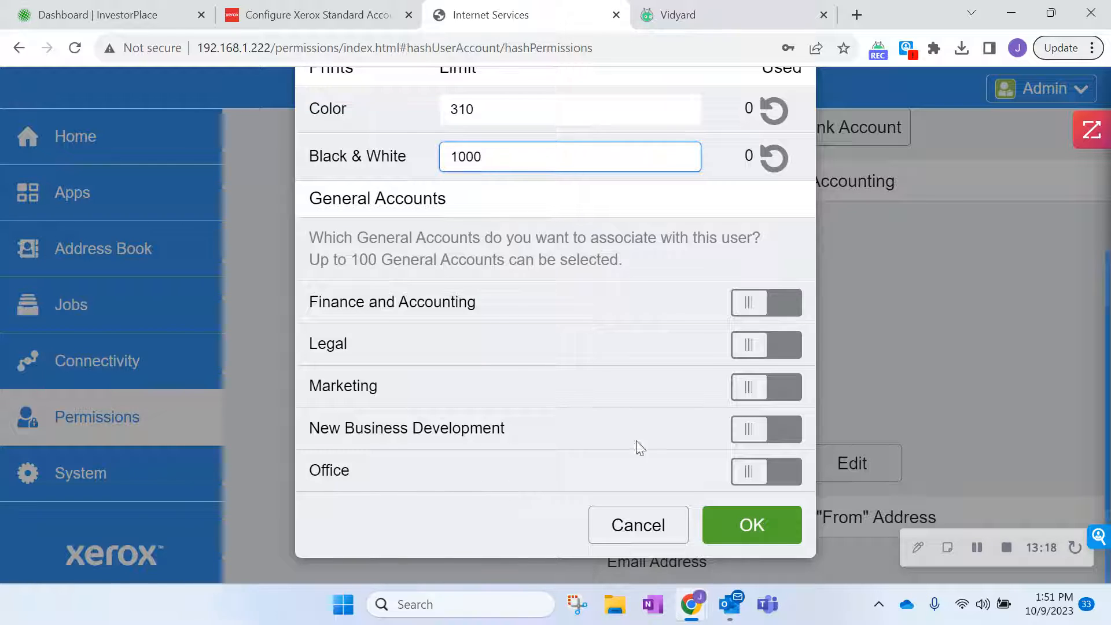
left_click(755, 434)
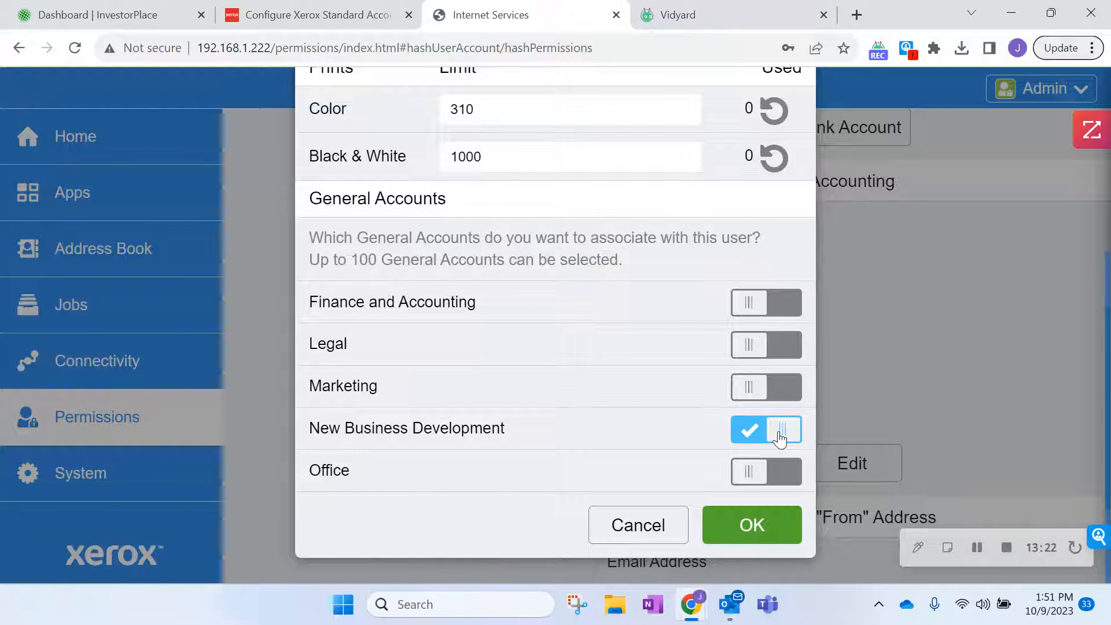
left_click(752, 389)
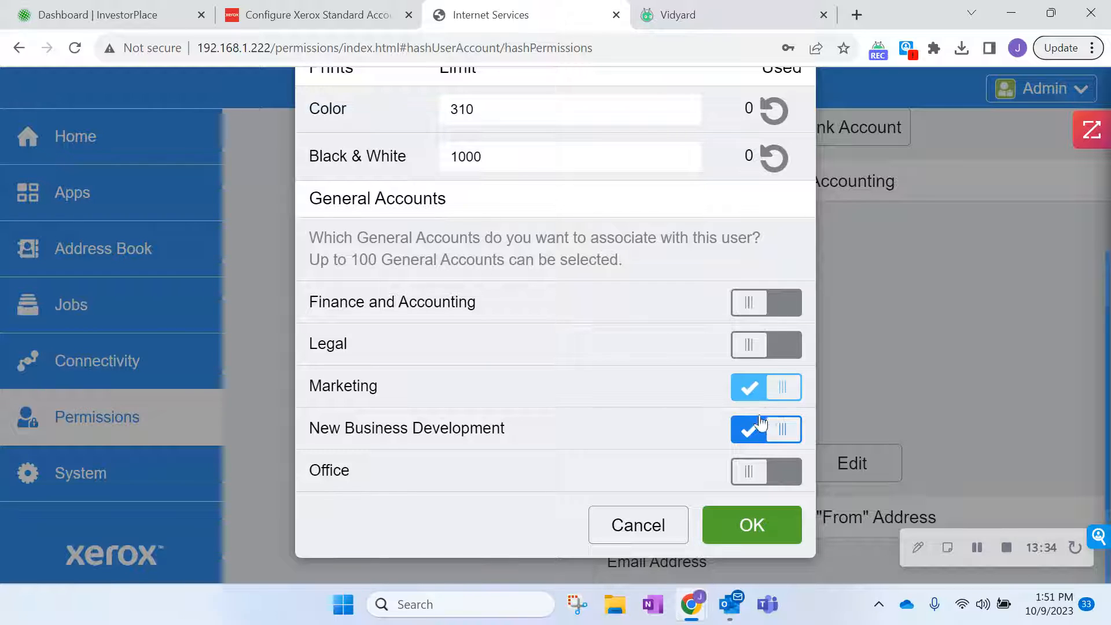
left_click(739, 528)
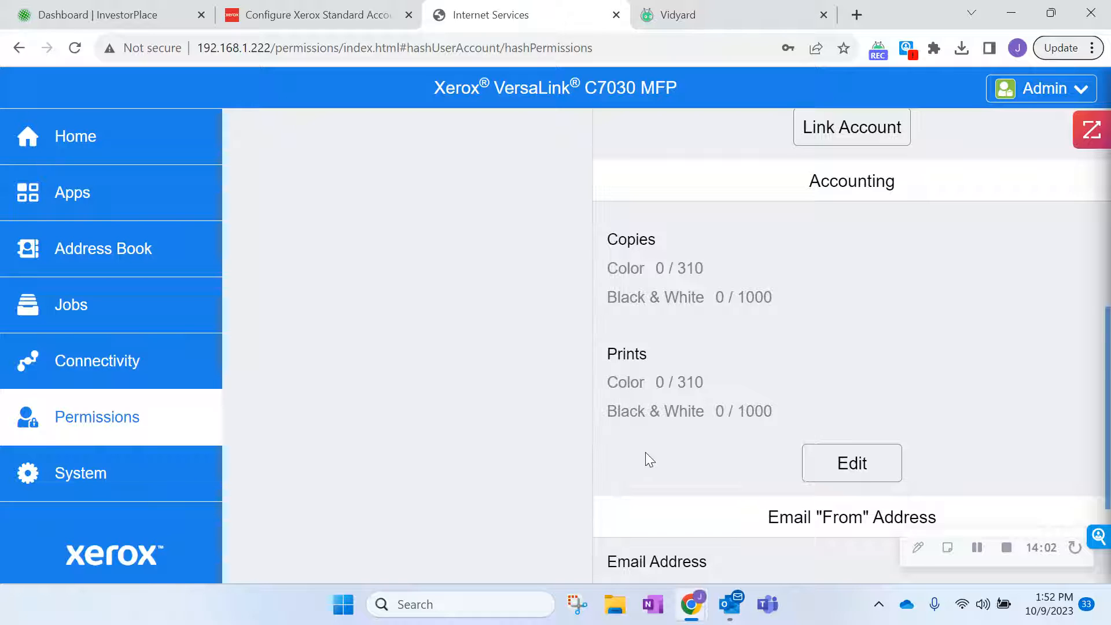
left_click_drag(1107, 331, 1108, 128)
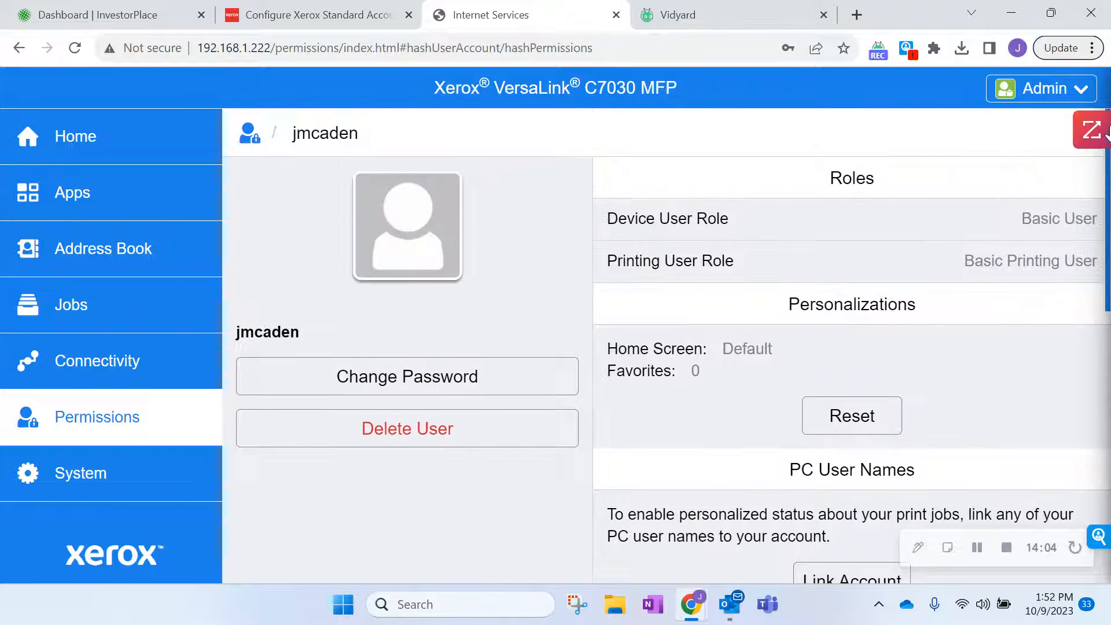
Open the last user account from Permissions and scroll to its Accounting section showing 16000000 limits.
left_click(242, 130)
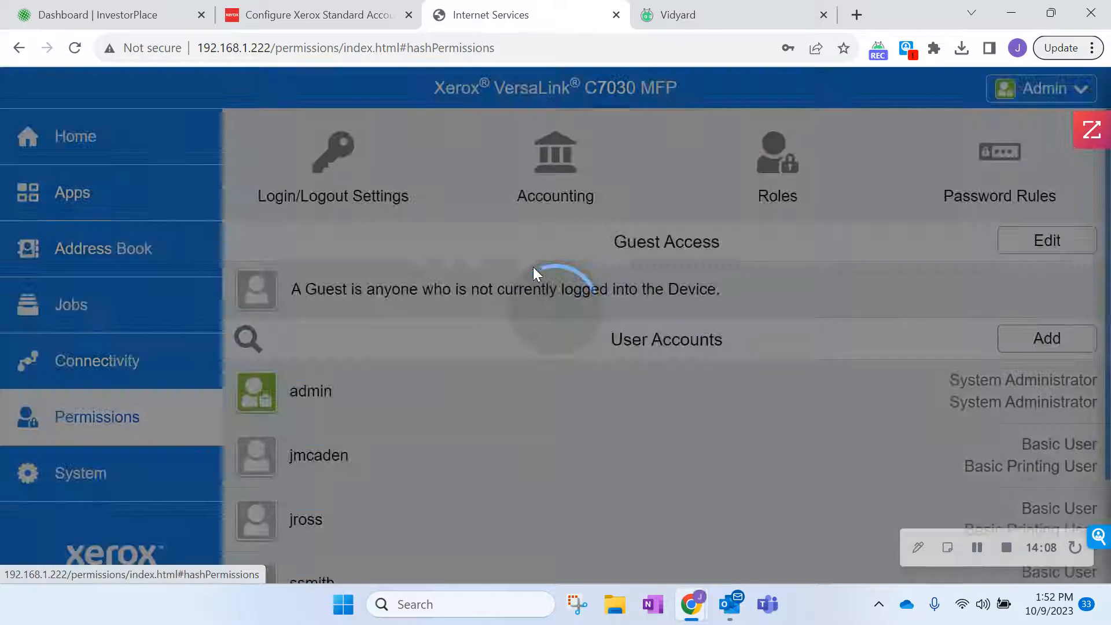
scroll(585, 354, "down", 2)
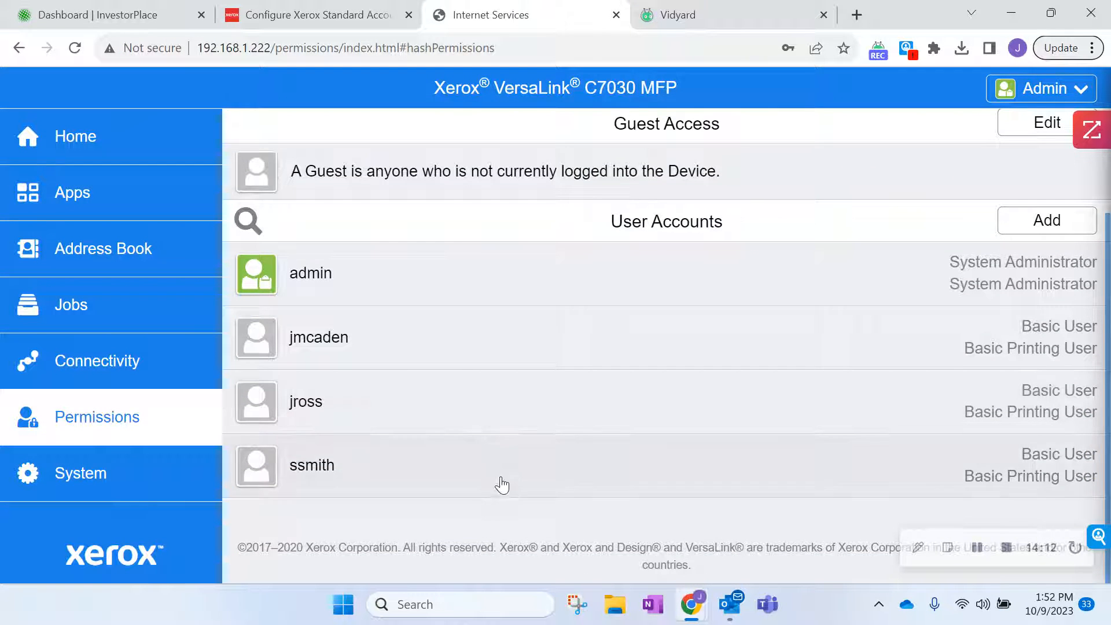
left_click(501, 479)
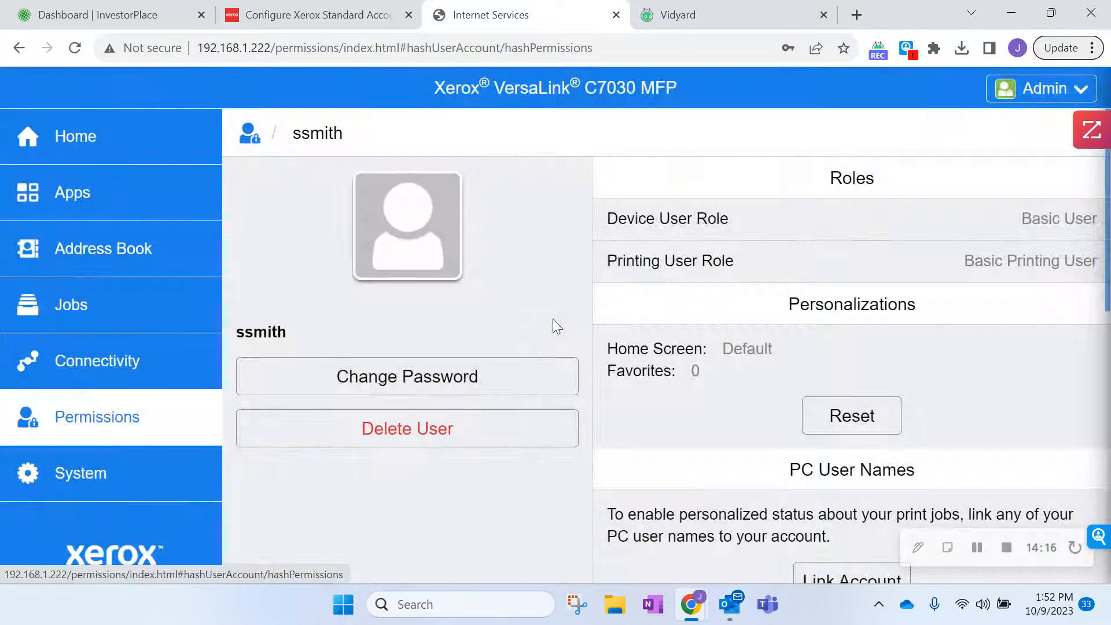
scroll(1108, 284, "down", 2)
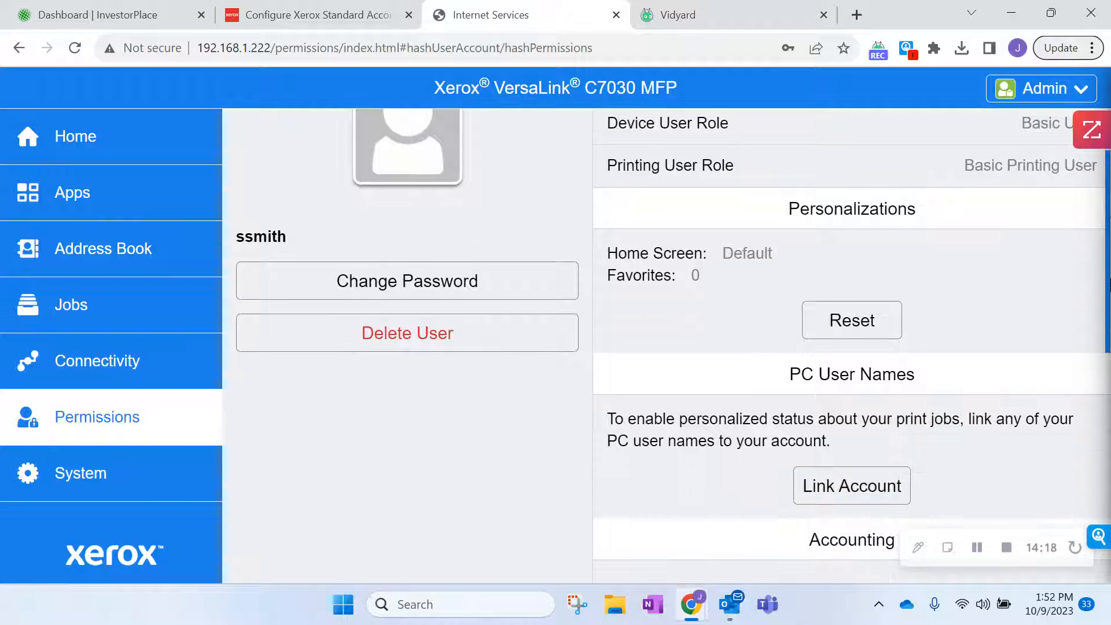
left_click_drag(1108, 284, 1090, 457)
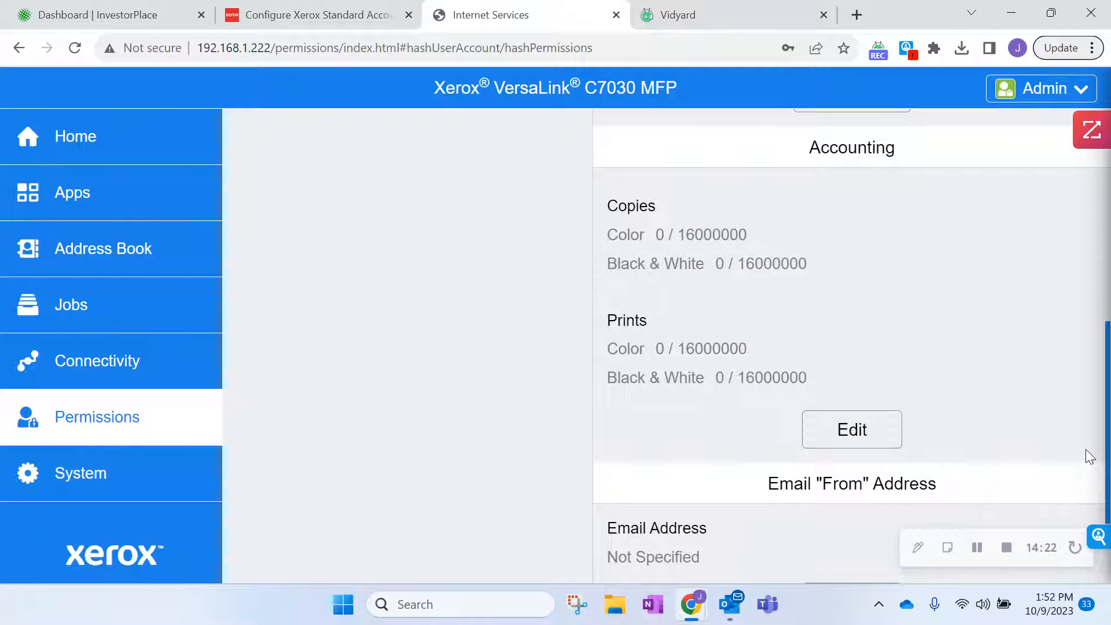
Set this user's Color copy and print limits to 0 and Black & White limits to 5000.
left_click(863, 435)
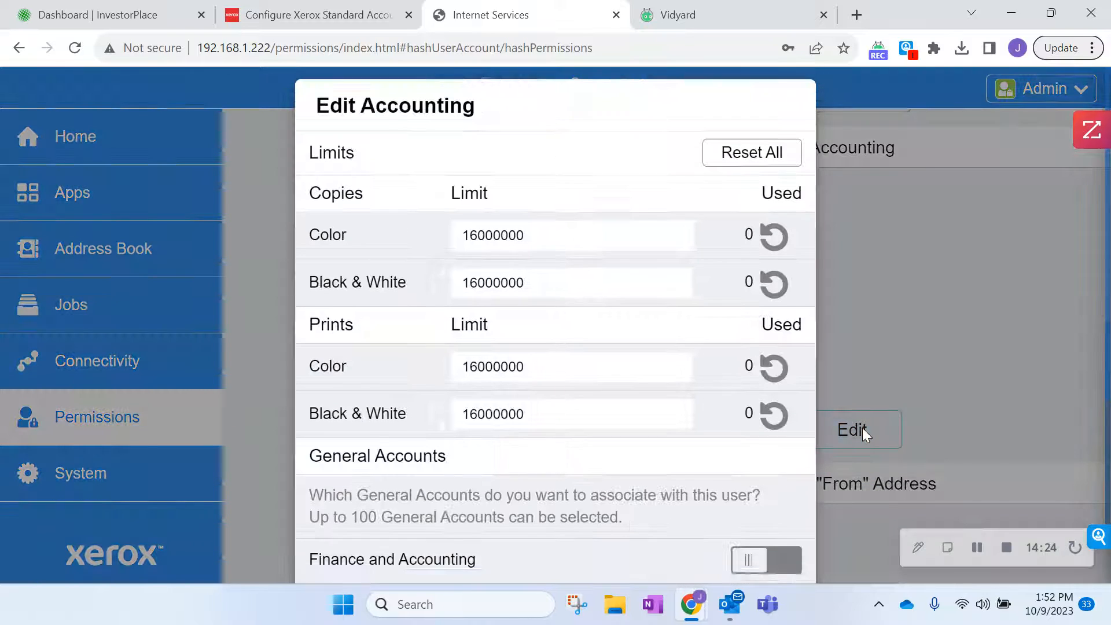
left_click_drag(543, 255, 340, 248)
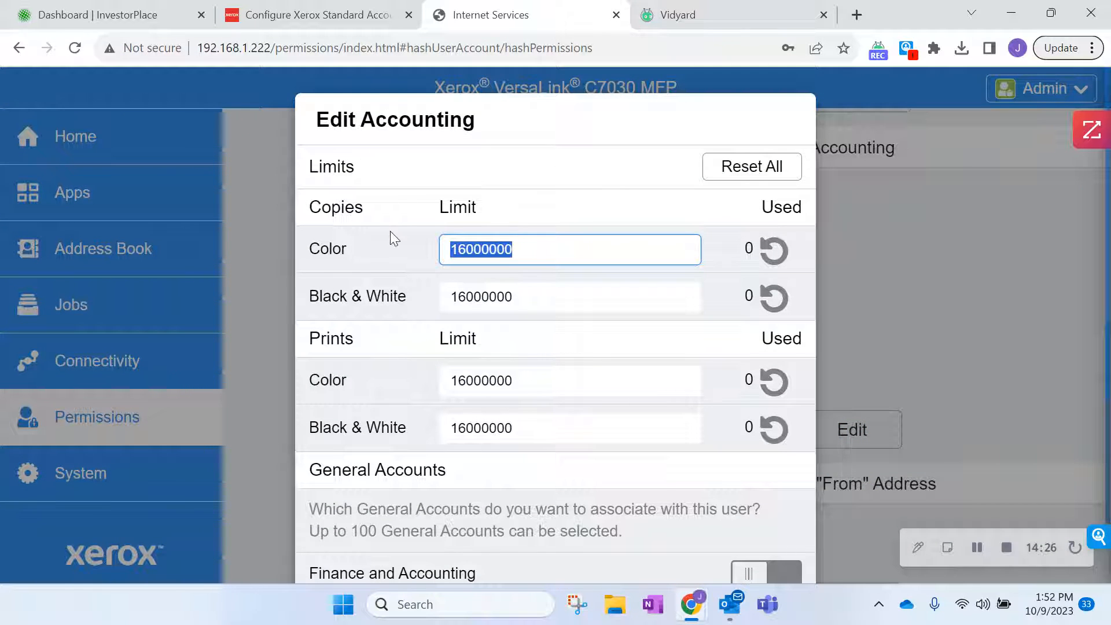
type("0")
left_click_drag(523, 384, 310, 392)
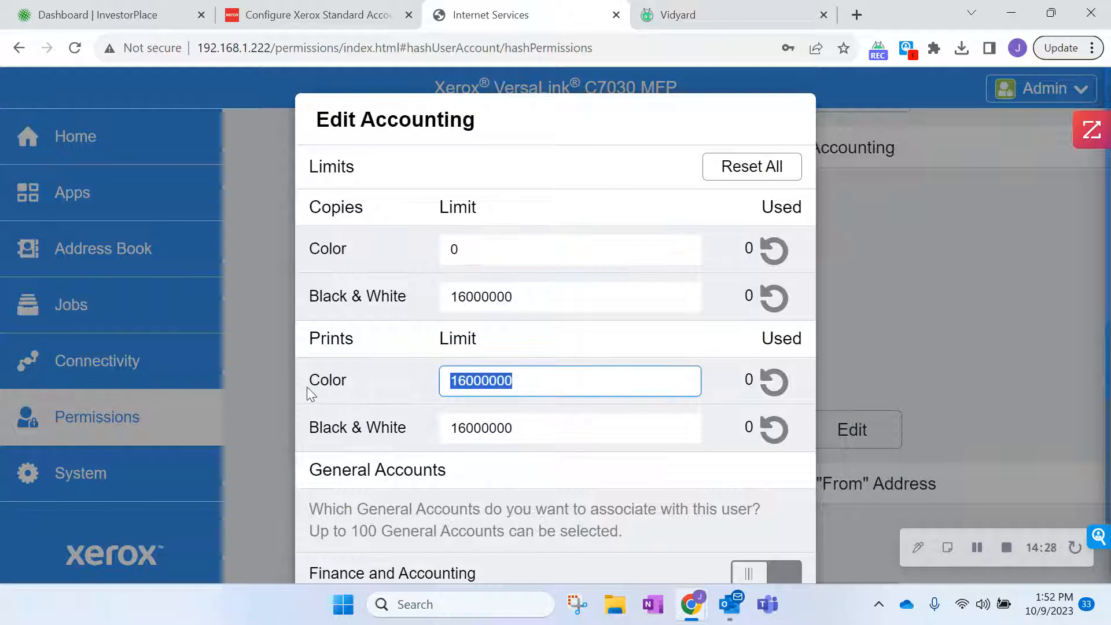
type("0")
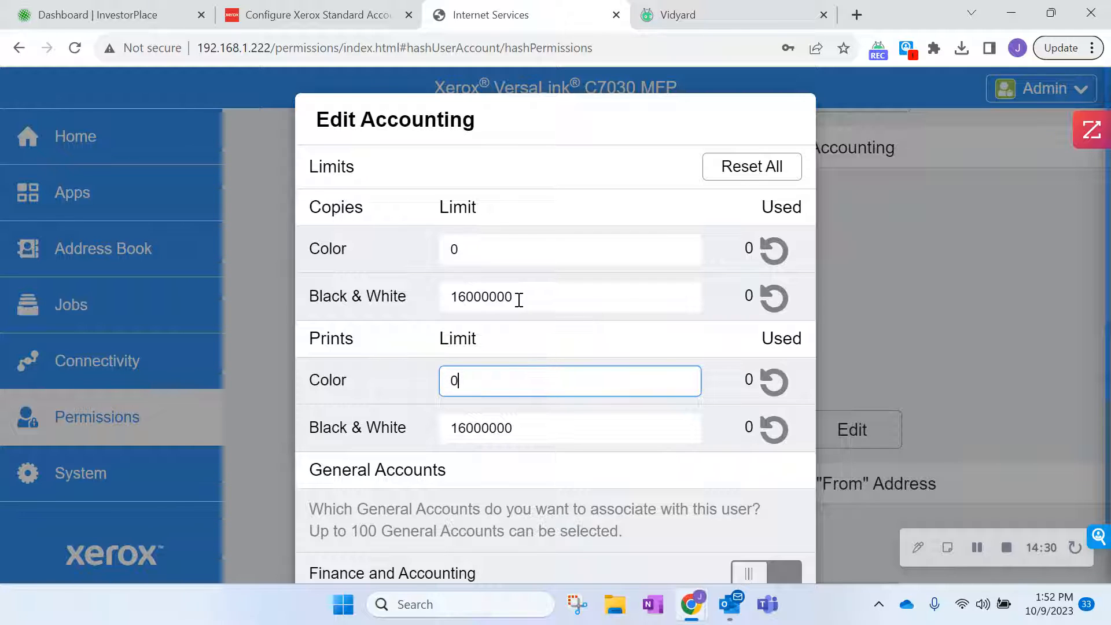
left_click_drag(519, 298, 313, 305)
type("5000")
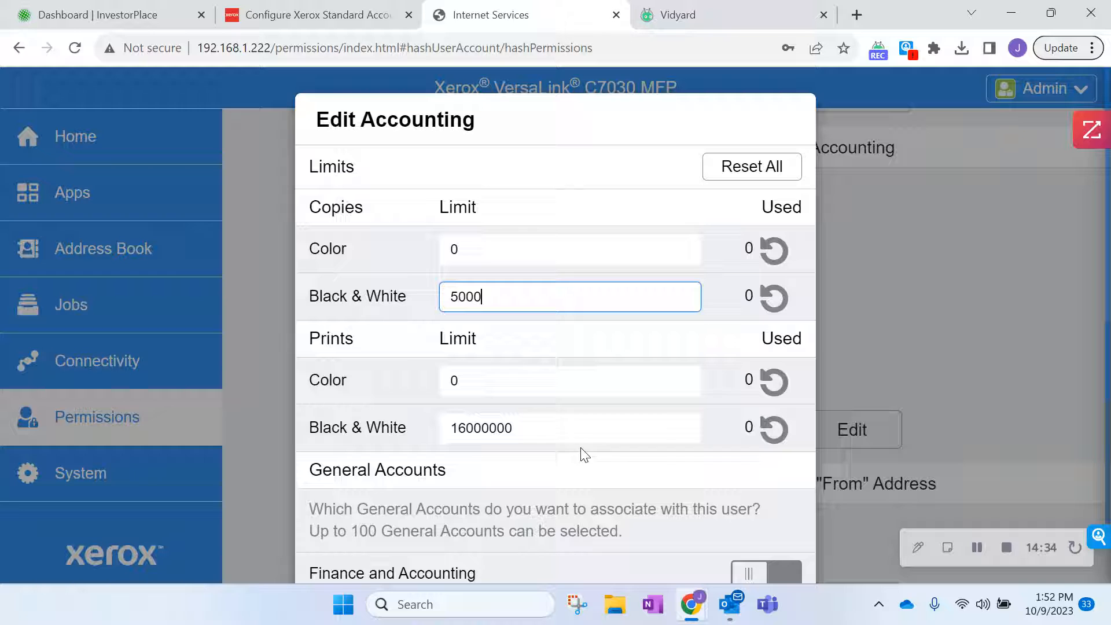
left_click_drag(550, 428, 403, 427)
key("BackSpace")
type("5000")
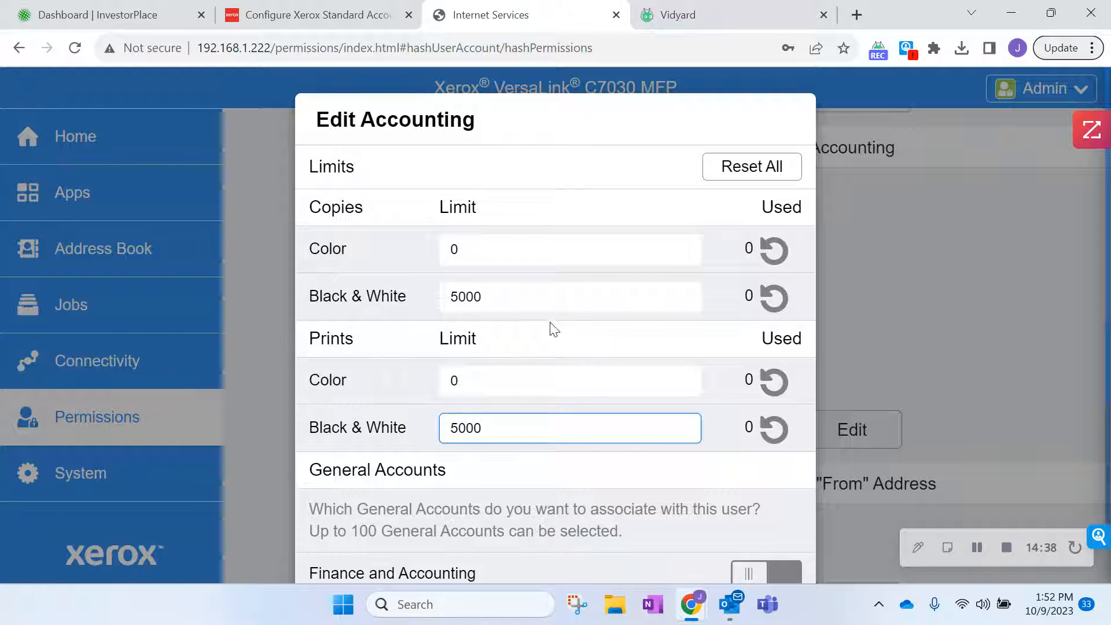
Link the Finance and Accounting and Office accounts and save the accounting changes.
scroll(1103, 440, "down", 5)
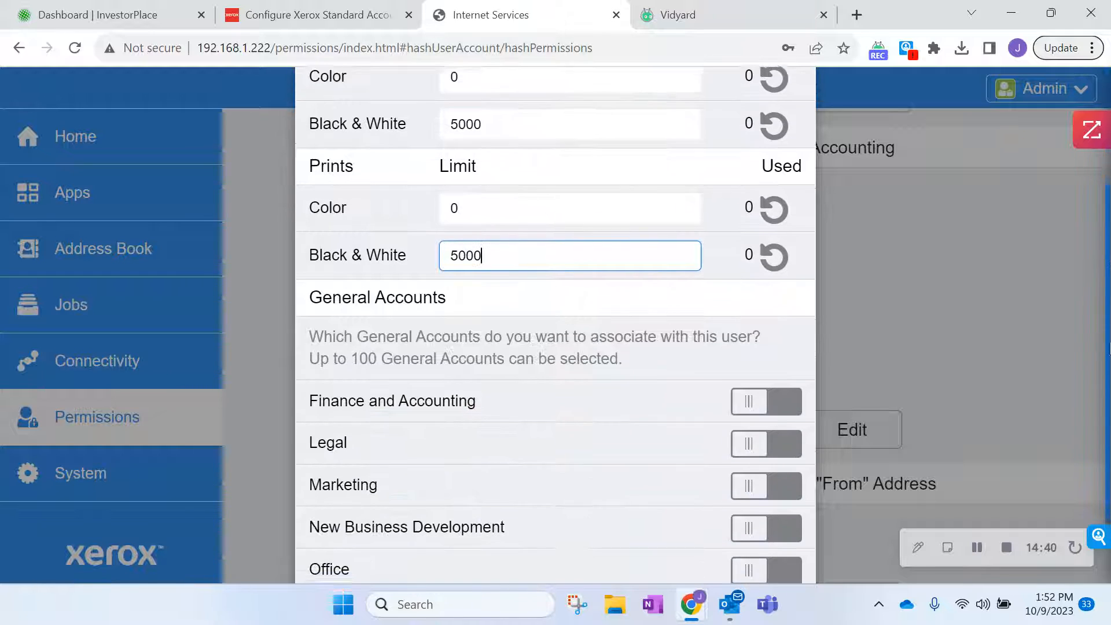
left_click(754, 304)
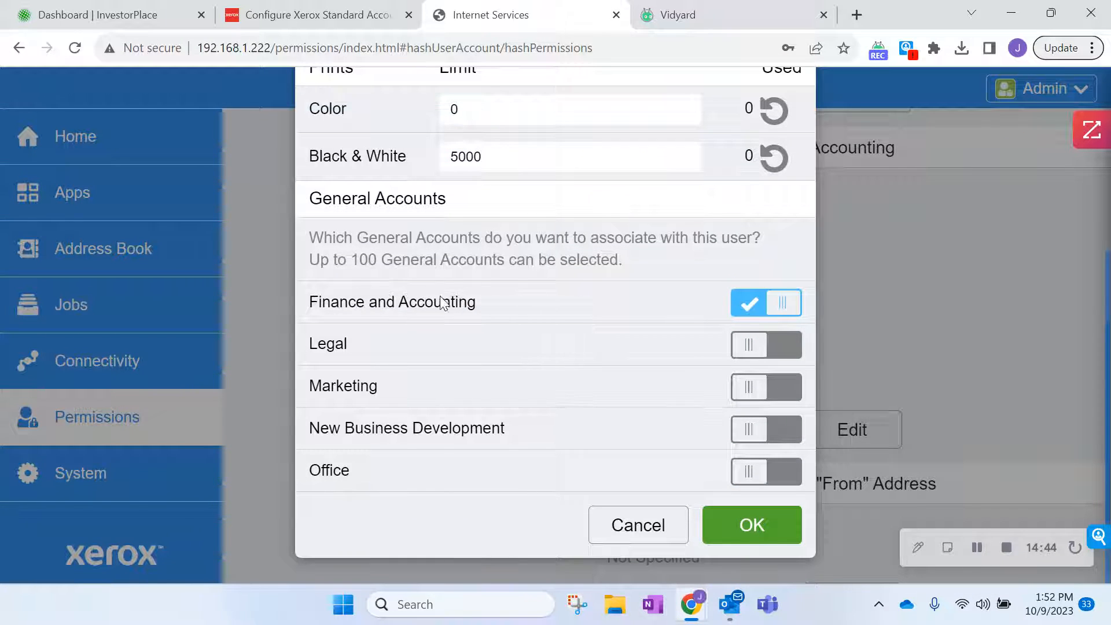
left_click(754, 471)
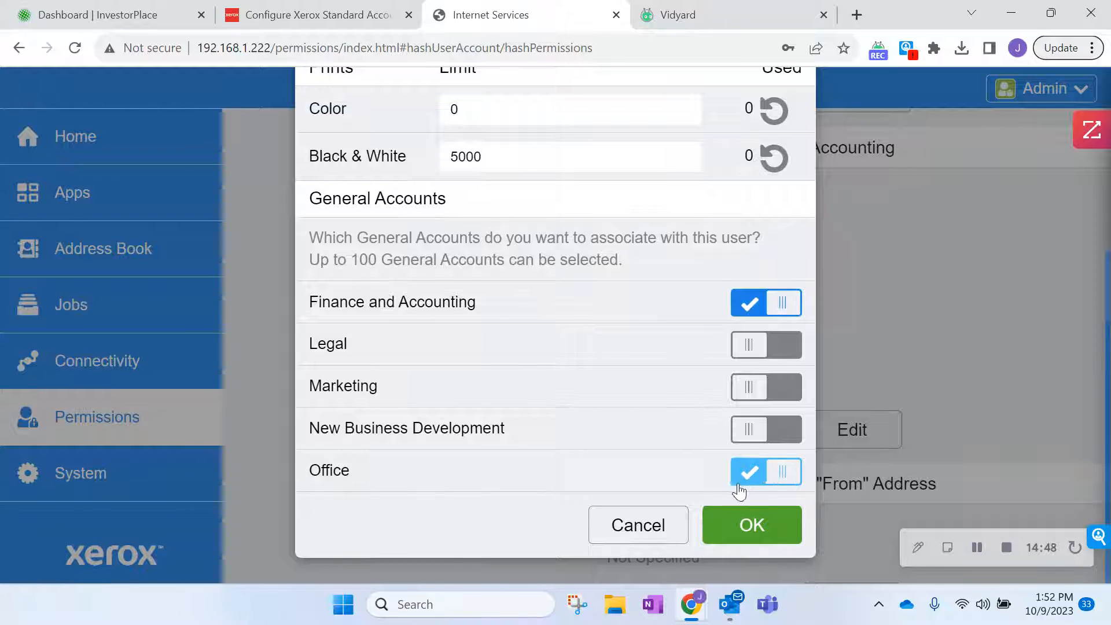
left_click(751, 524)
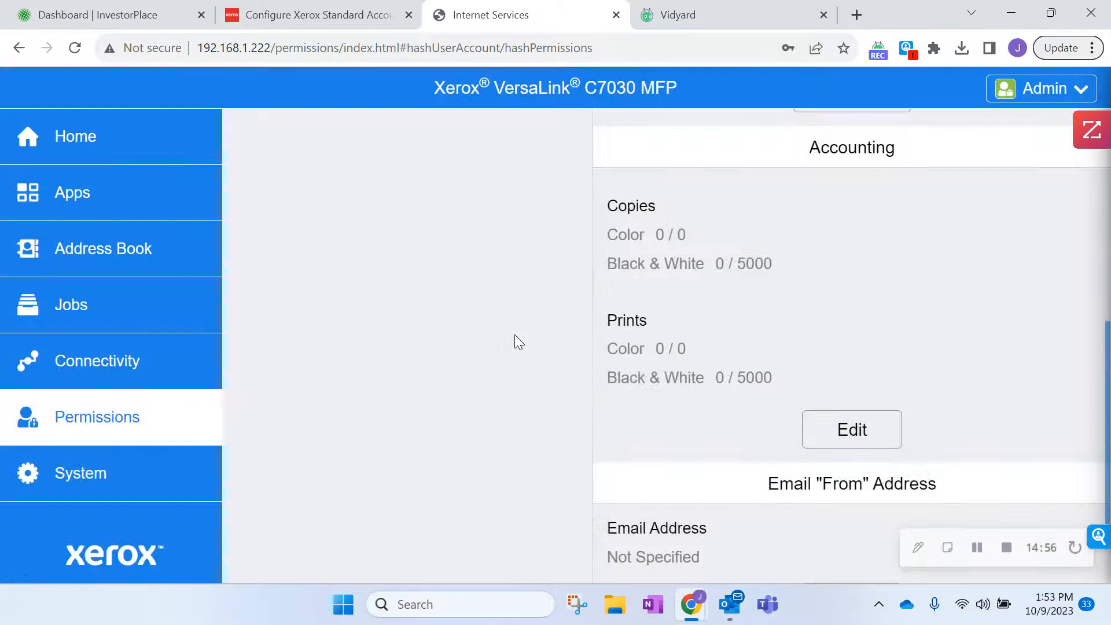
Scroll back to the top of the user page and return to the Permissions overview.
scroll(676, 331, "up", 4)
scroll(654, 326, "down", 3)
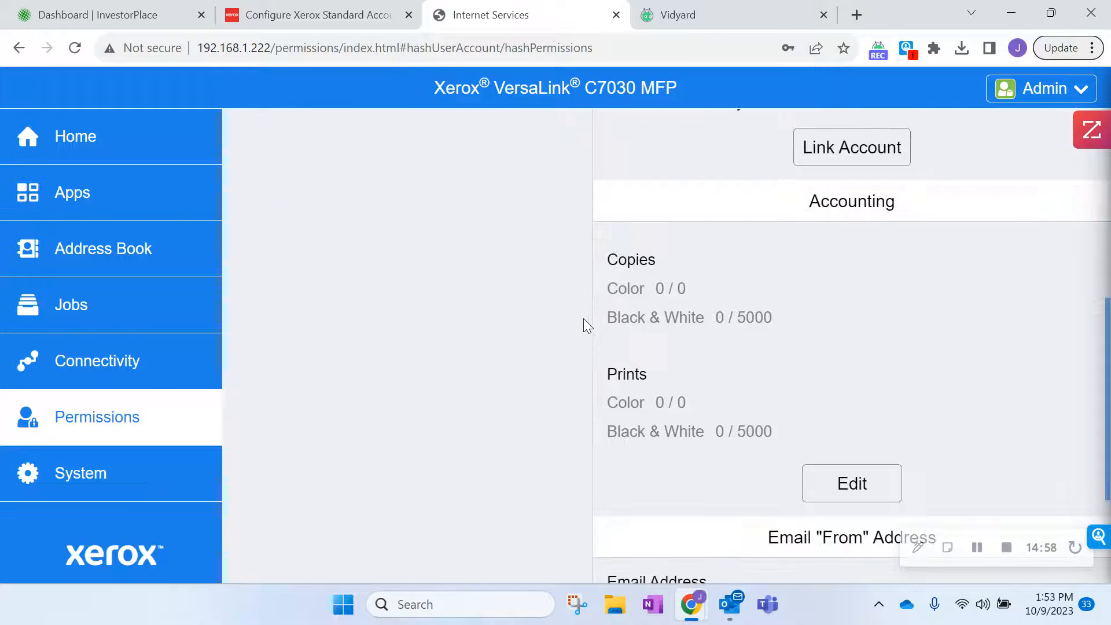
scroll(583, 318, "up", 5)
scroll(145, 92, "up", 2)
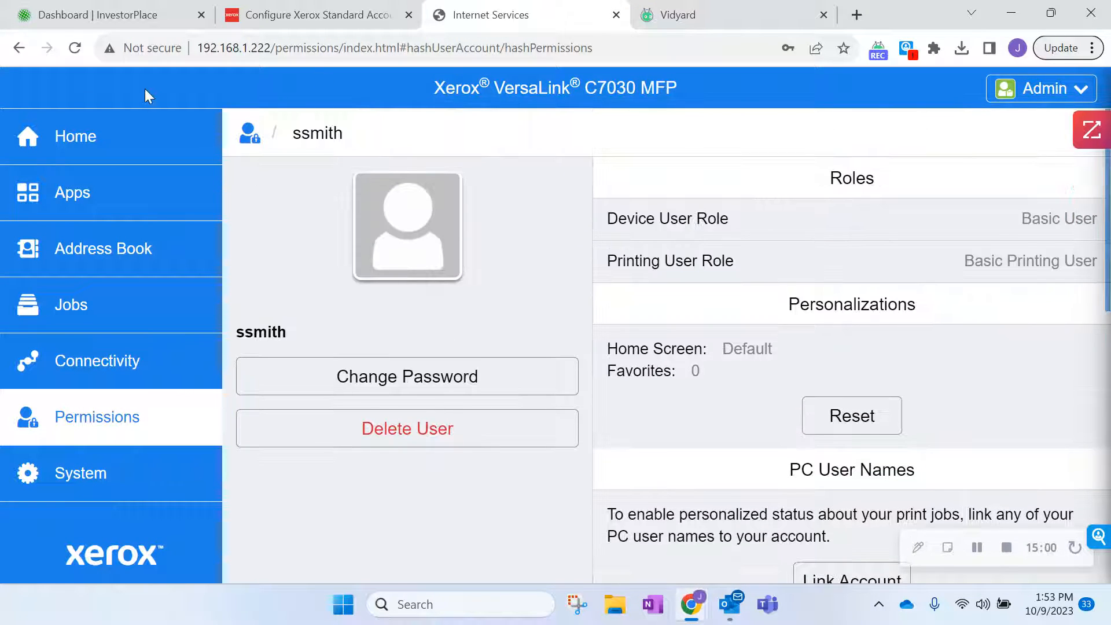
left_click(250, 139)
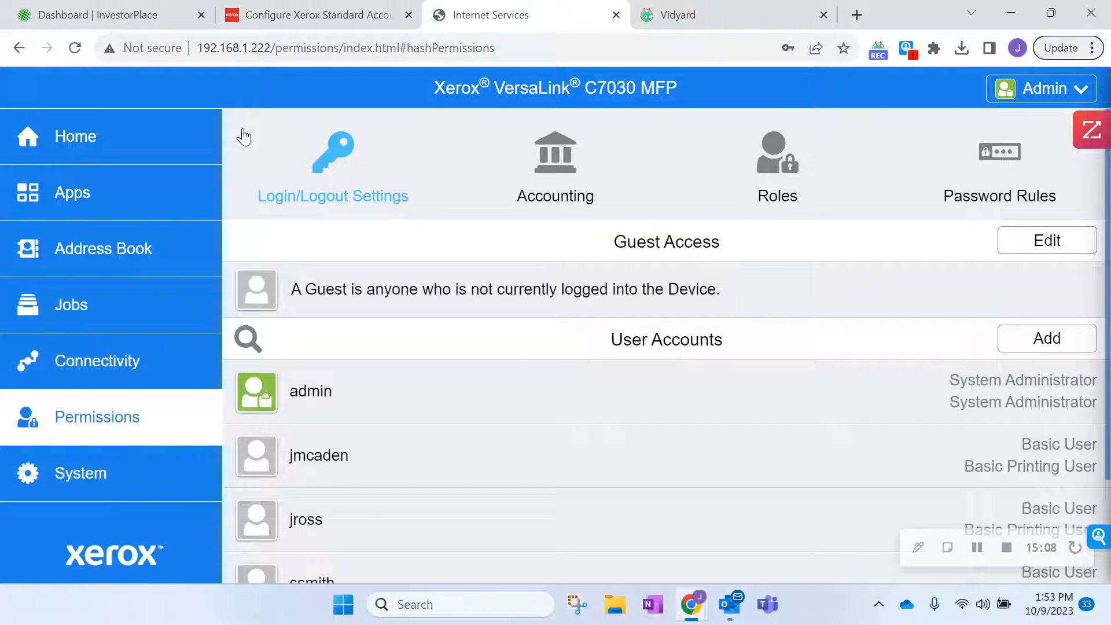
Open Login/Logout Settings, where Local is shown as the current login method.
left_click(334, 173)
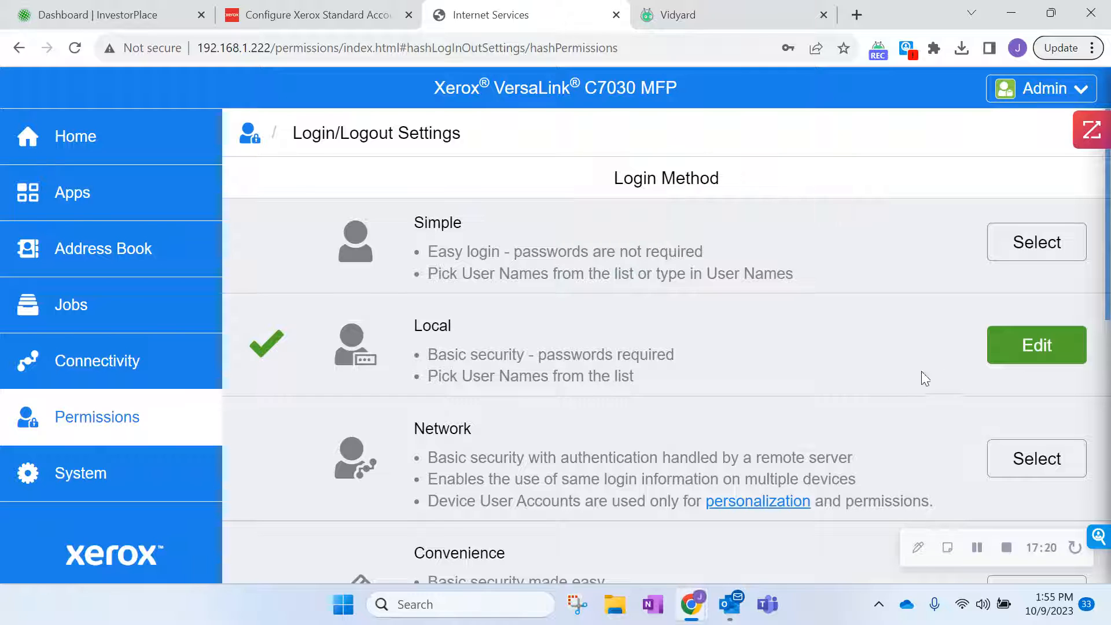
Keep Local login on picking user names from a list and confirm it.
left_click(1003, 357)
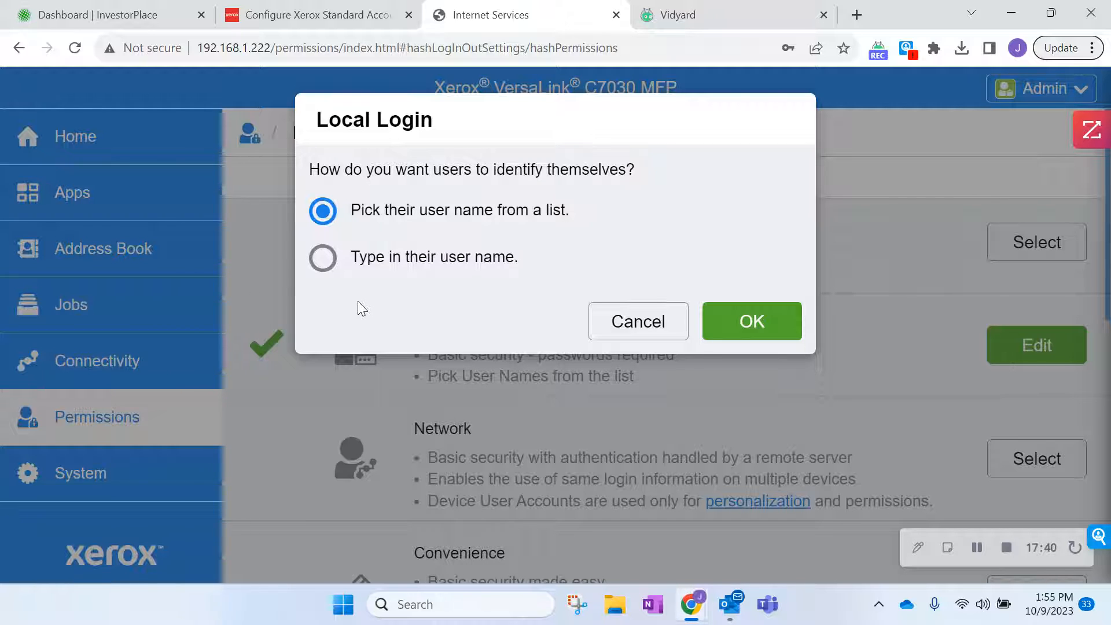
left_click(323, 257)
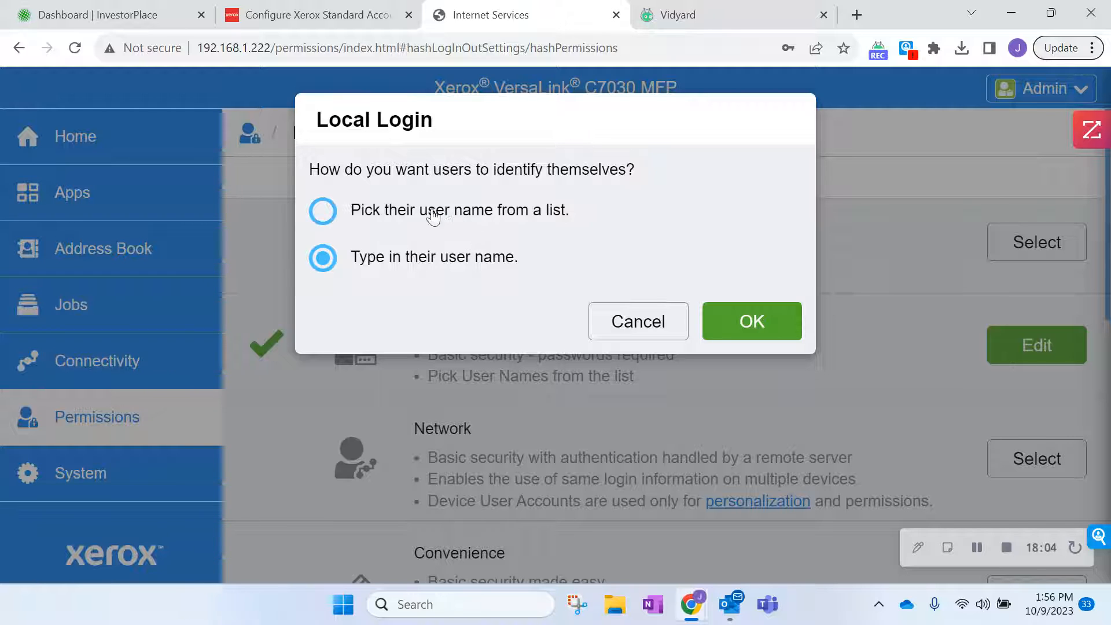
left_click(327, 215)
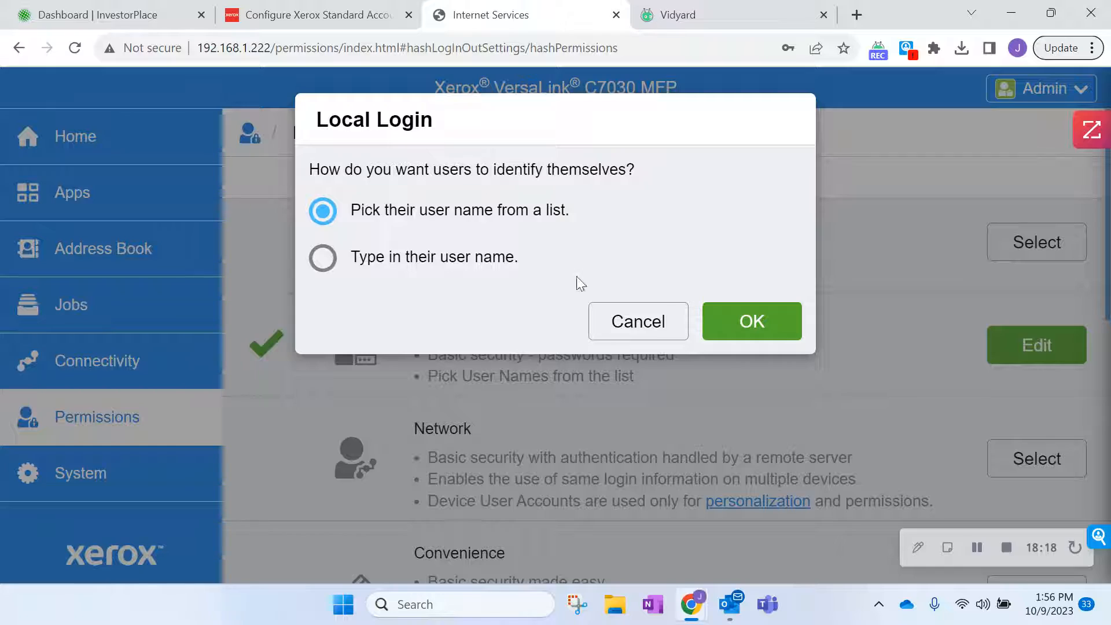
left_click(748, 329)
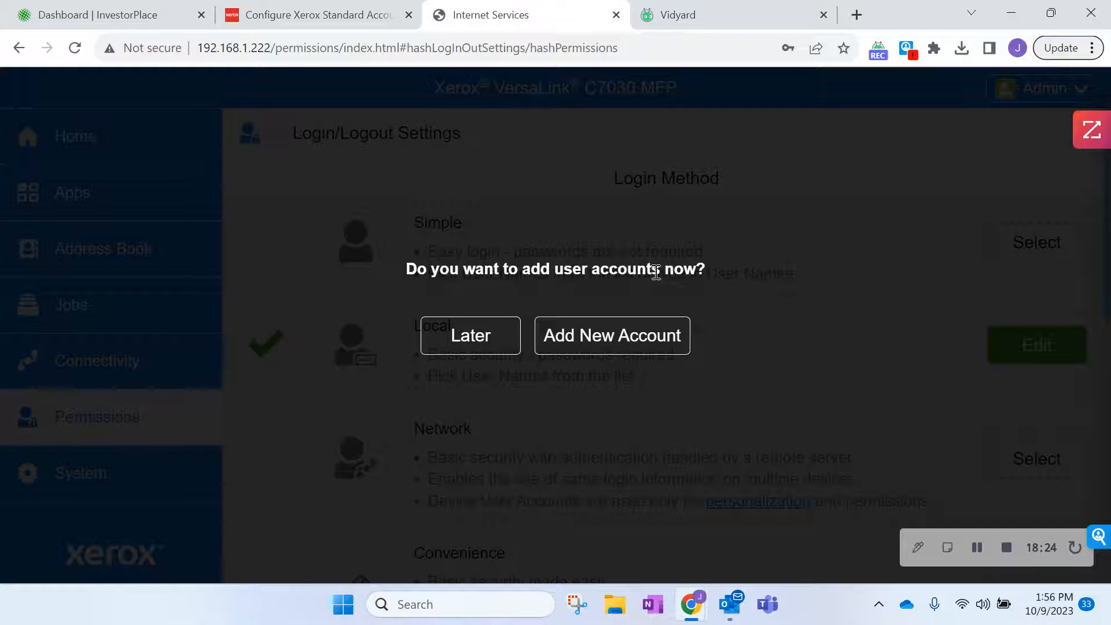
Postpone adding user accounts and review the Logout Confirmation setting on Login/Logout Settings.
left_click(492, 352)
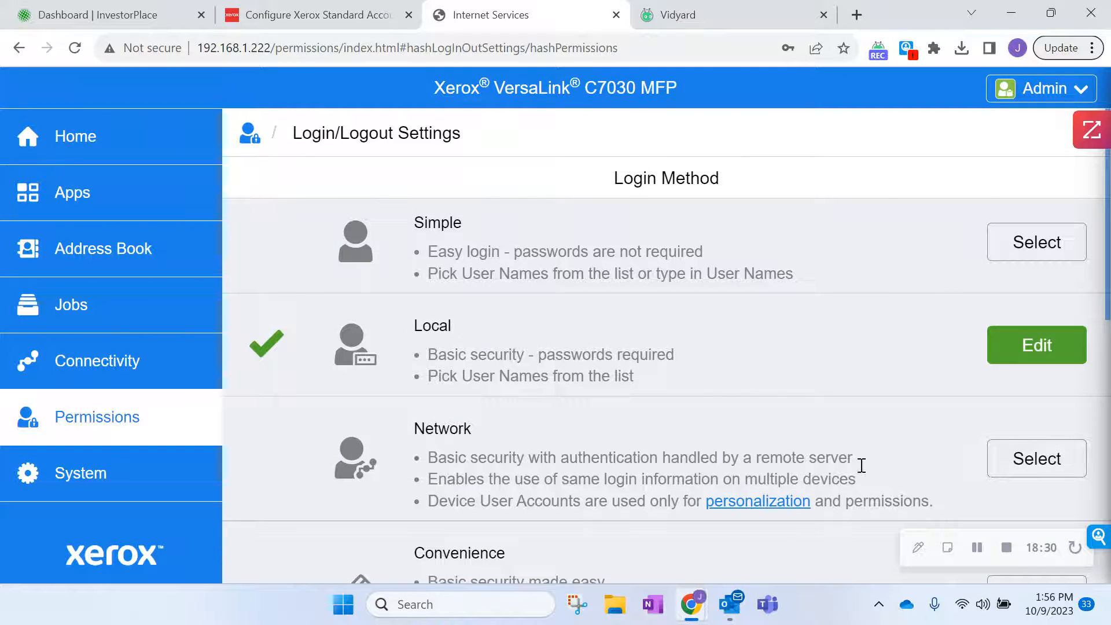
scroll(1008, 373, "down", 3)
left_click_drag(1108, 319, 1108, 499)
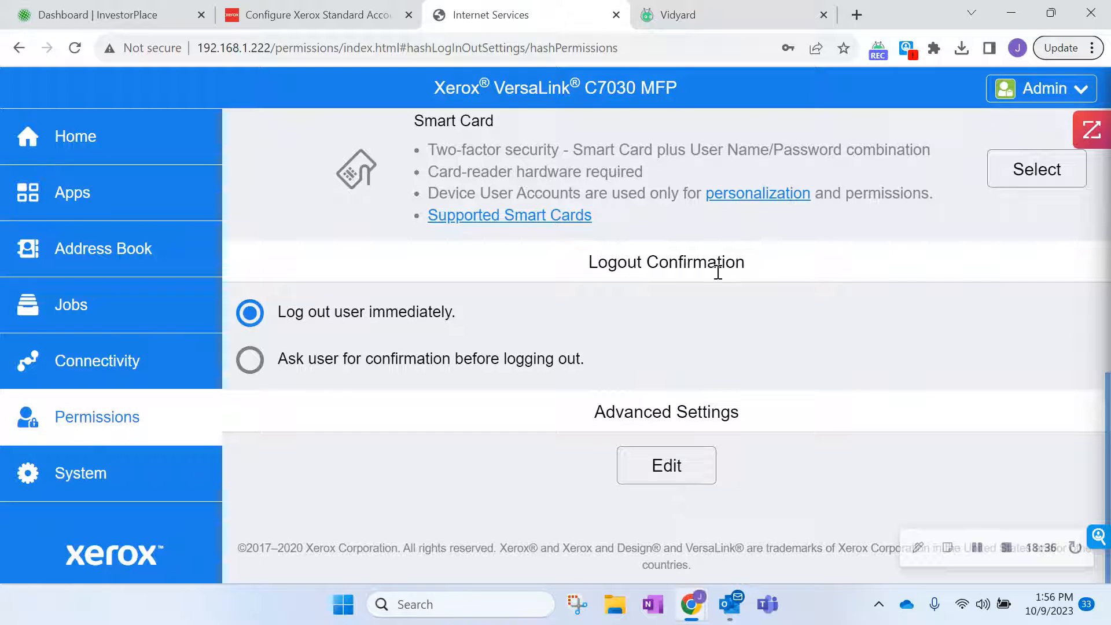
left_click_drag(1108, 391, 1108, 435)
scroll(1109, 445, "up", 10)
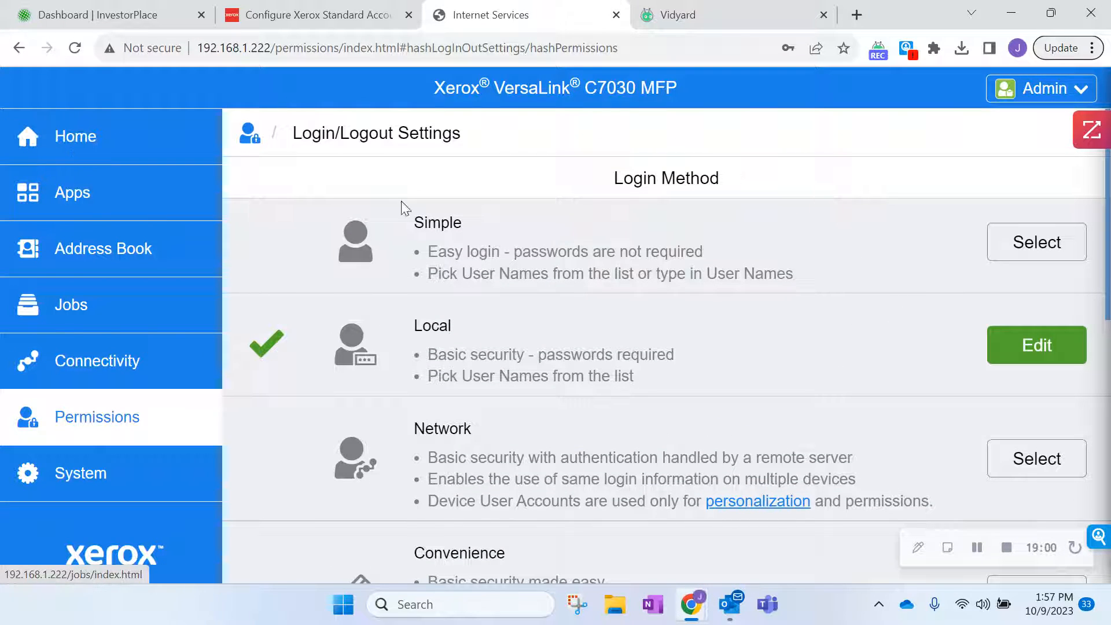
Go from Permissions through Accounting to the Accounting Methods page.
left_click(251, 135)
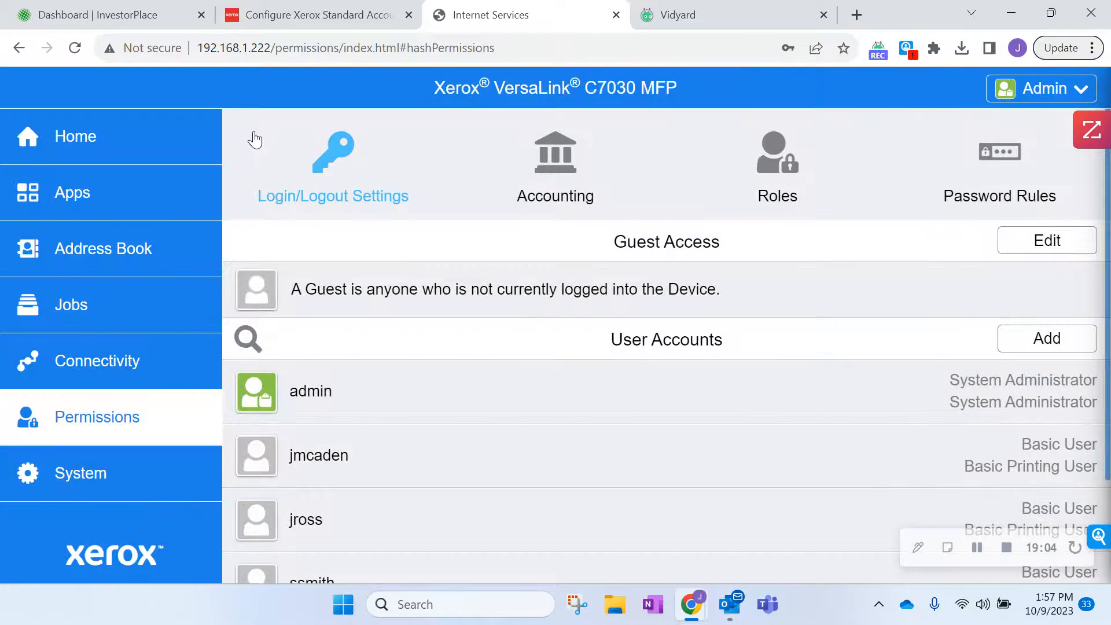
left_click(550, 179)
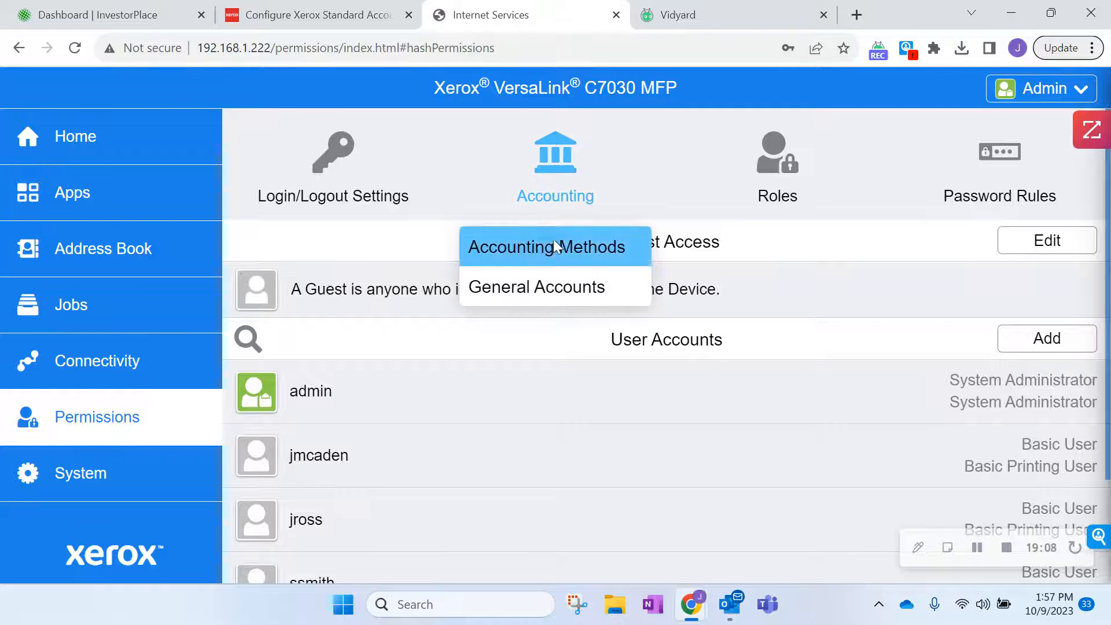
left_click(554, 243)
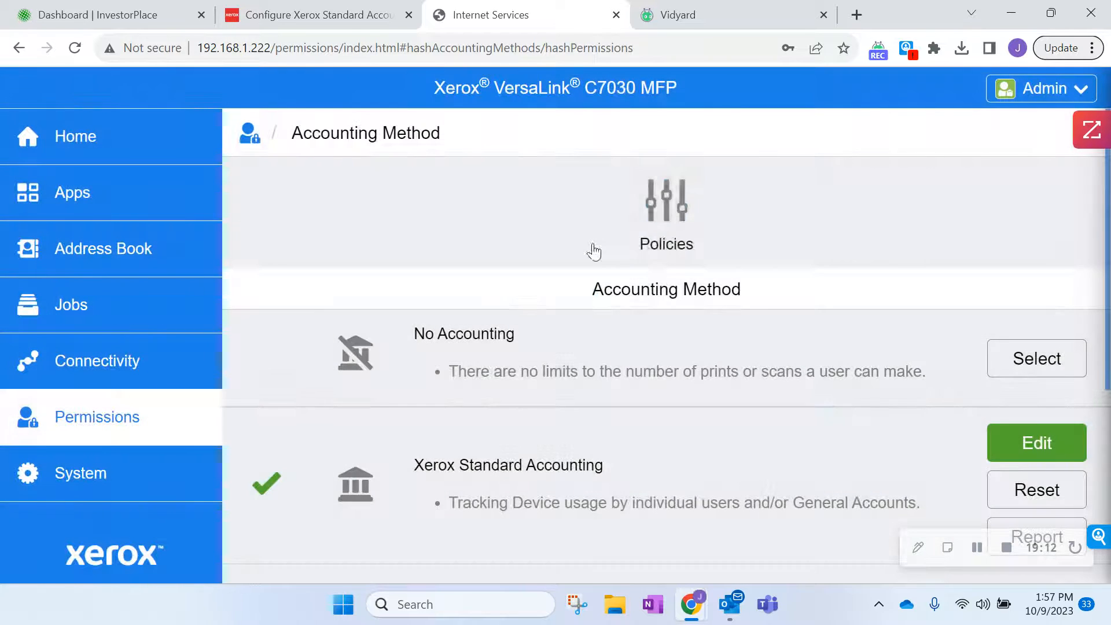
Download the usage report with user names as XSAreport (2).csv and open it.
scroll(1045, 283, "down", 4)
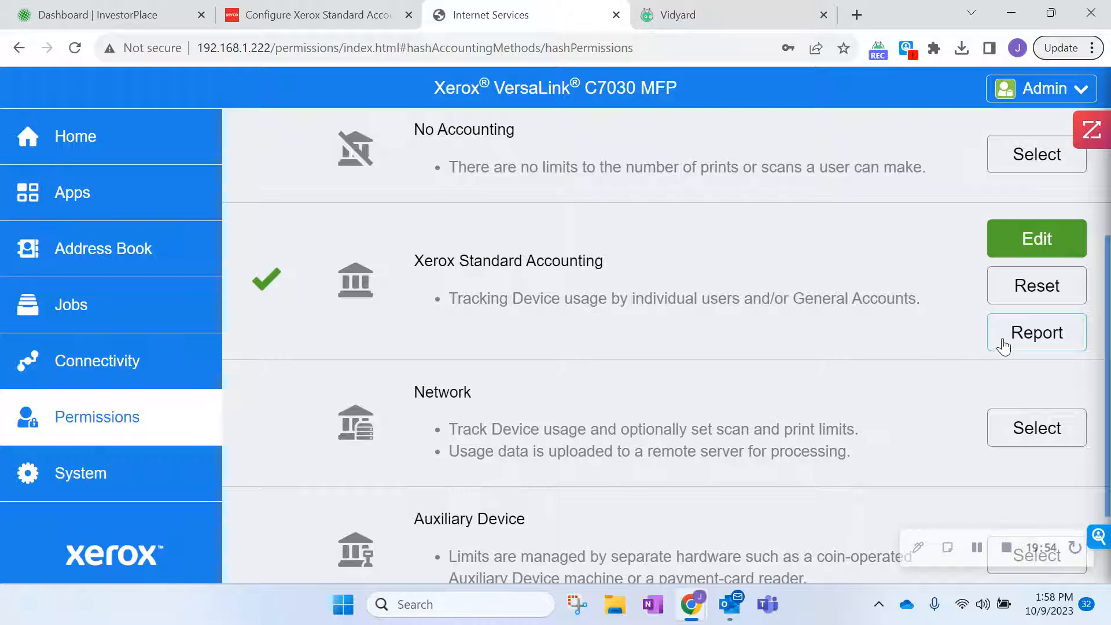
left_click(1033, 335)
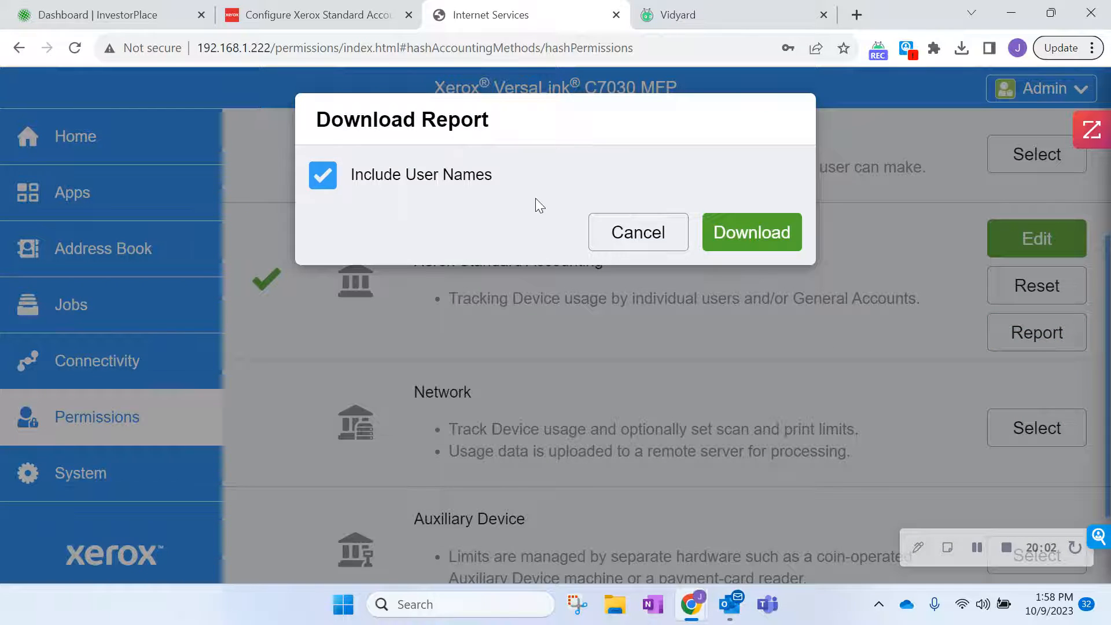
left_click(749, 234)
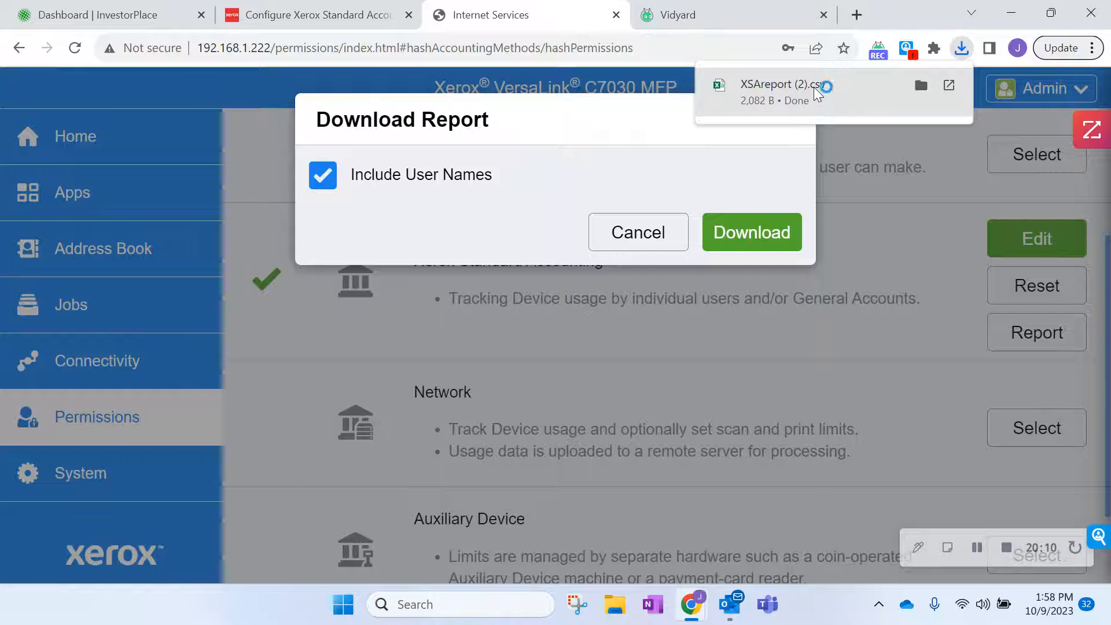
left_click(812, 88)
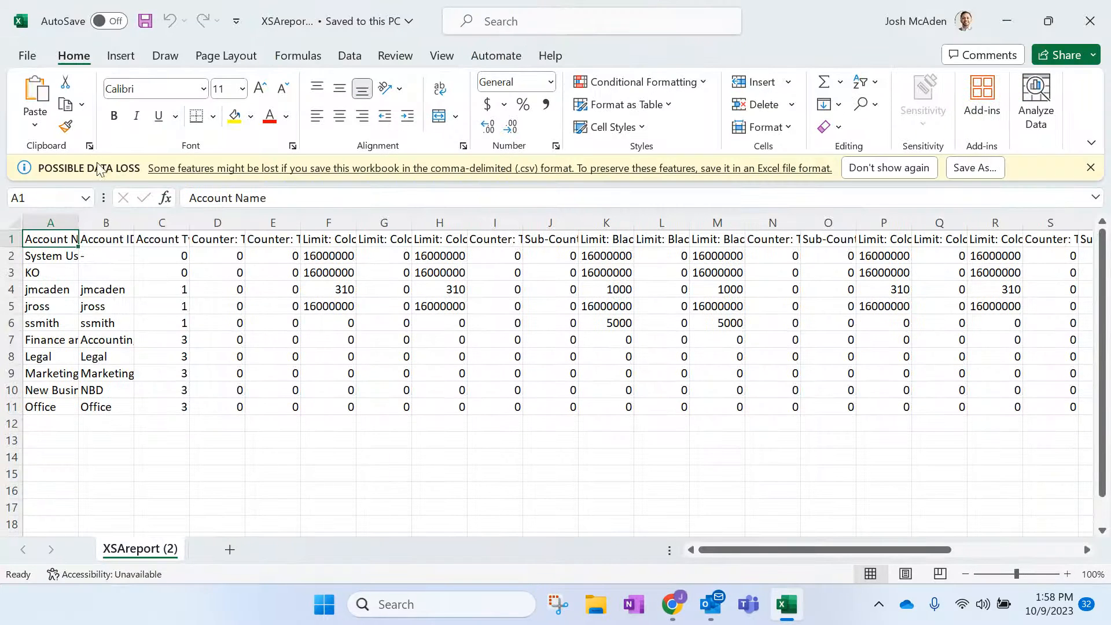
Autofit columns A through E of the usage report to their contents.
double_click(79, 217)
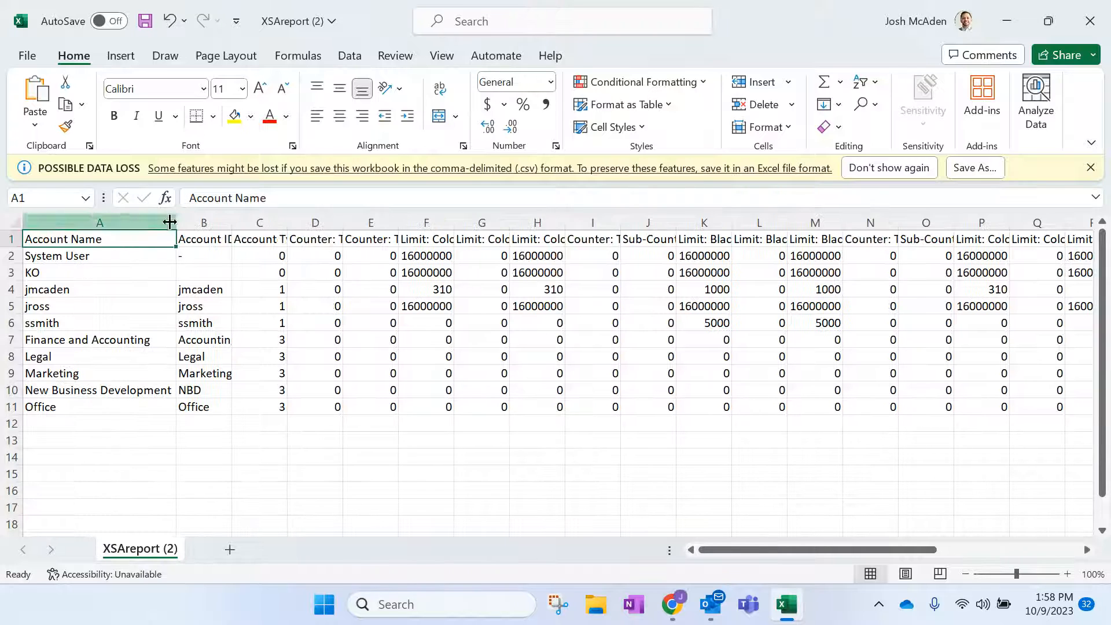
double_click(233, 223)
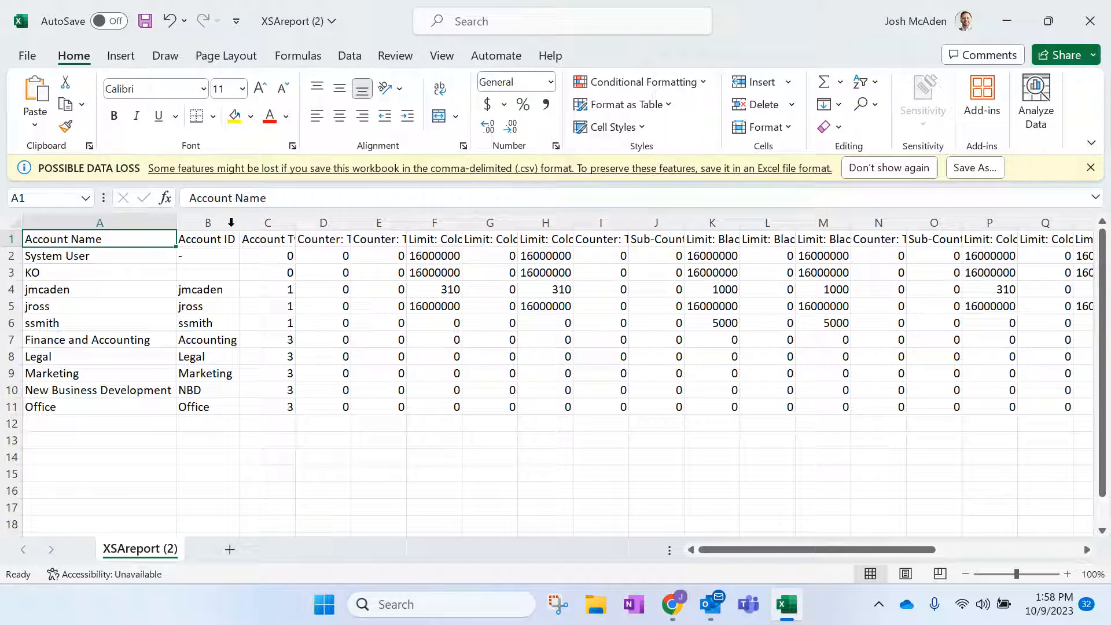
double_click(293, 225)
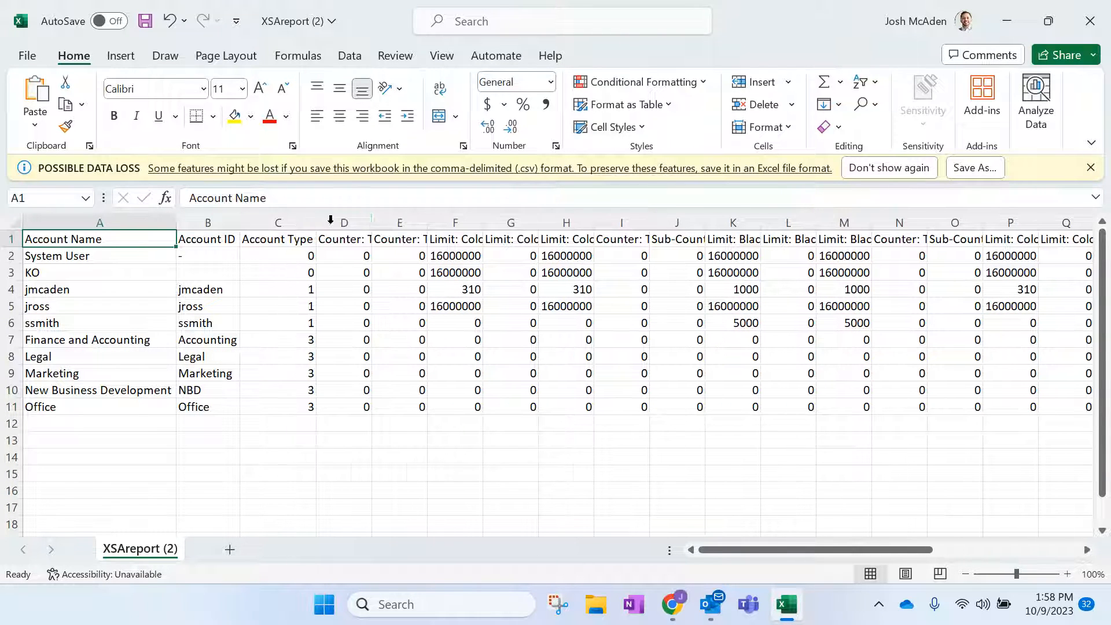
double_click(370, 222)
double_click(634, 222)
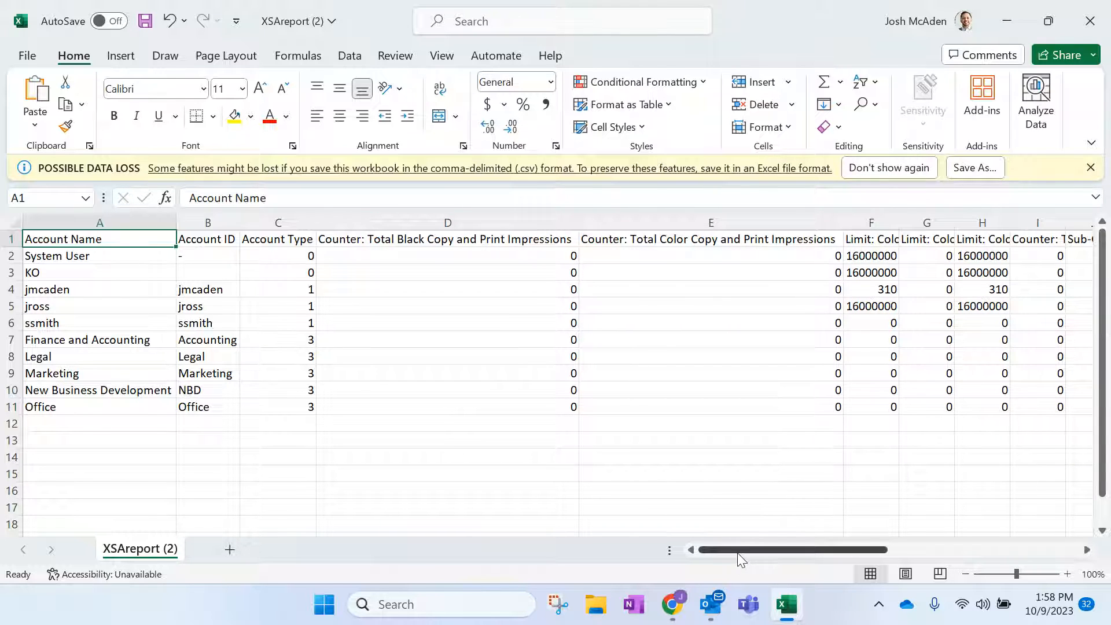
Inspect the black impressions in D5, the color impressions header in E1, and account names A4:A11.
left_click_drag(738, 553, 706, 541)
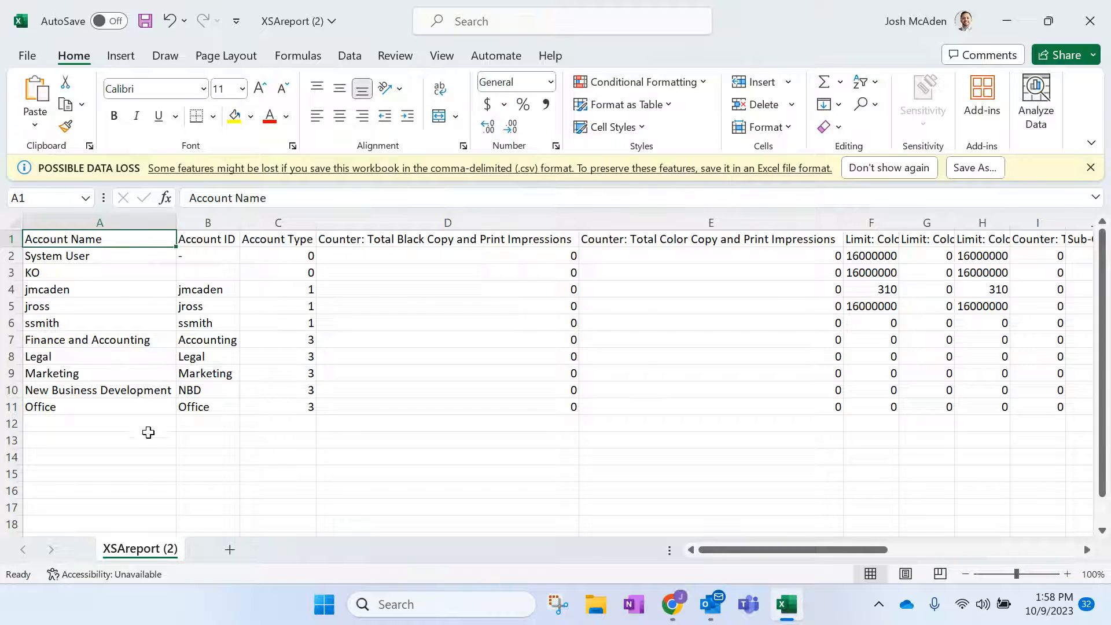
left_click(140, 471)
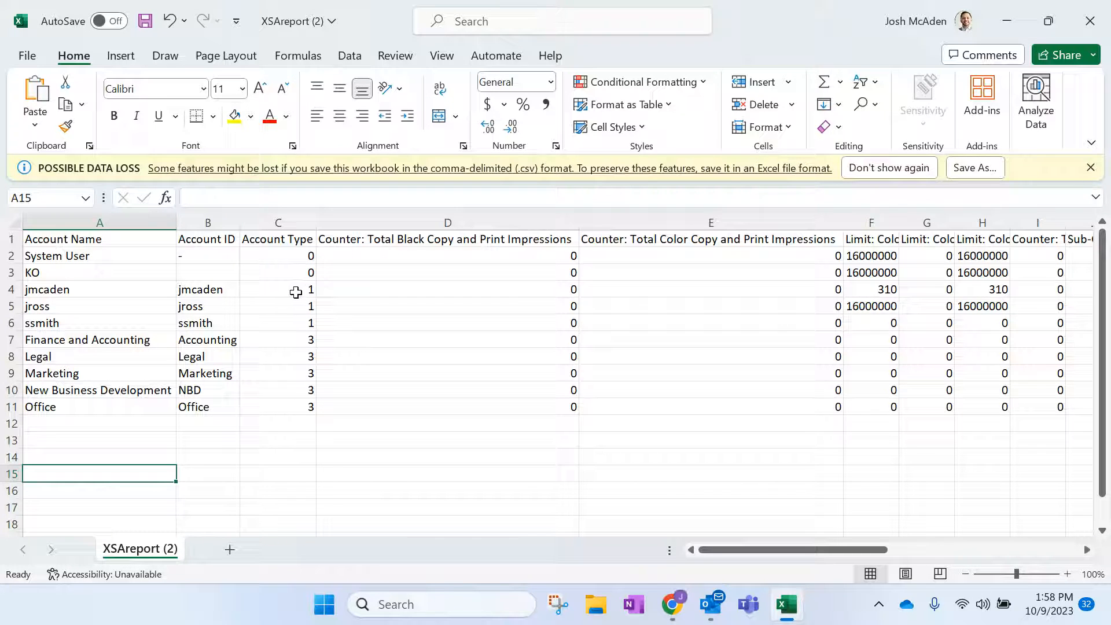
left_click(527, 300)
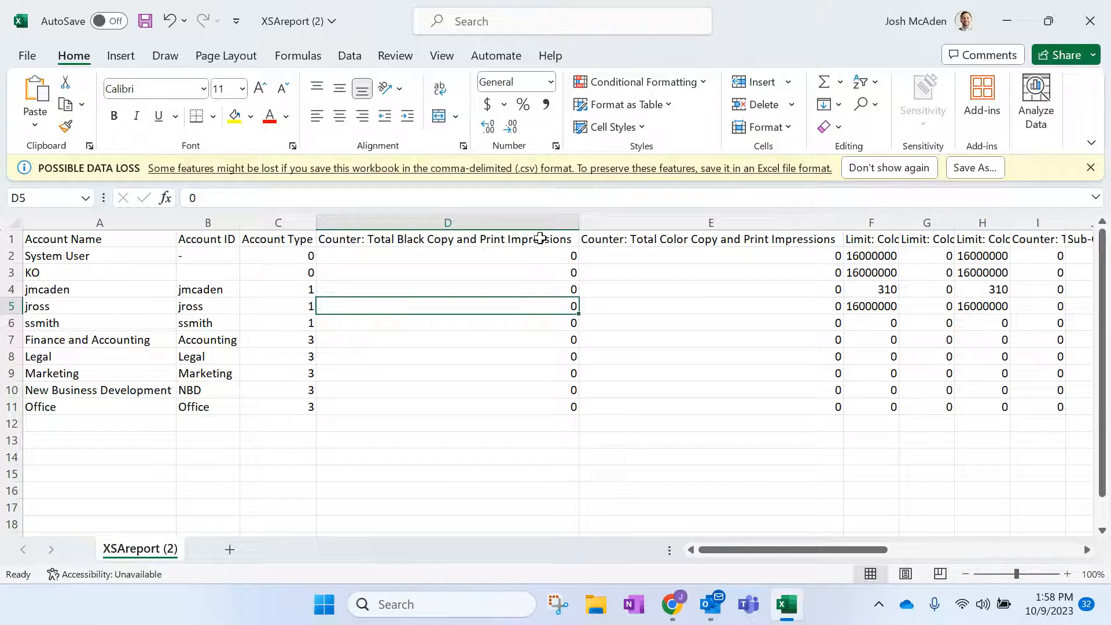
left_click(718, 240)
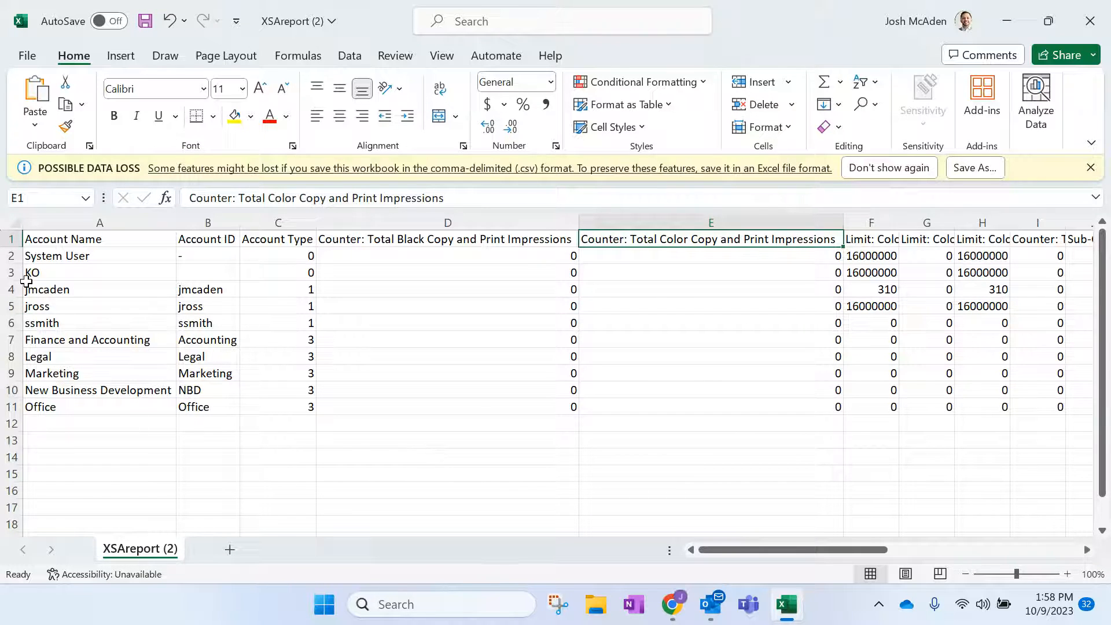
mouse_move(53, 291)
left_mouse_down()
mouse_move(52, 407)
mouse_move(67, 273)
mouse_move(67, 291)
left_mouse_up()
left_click(54, 456)
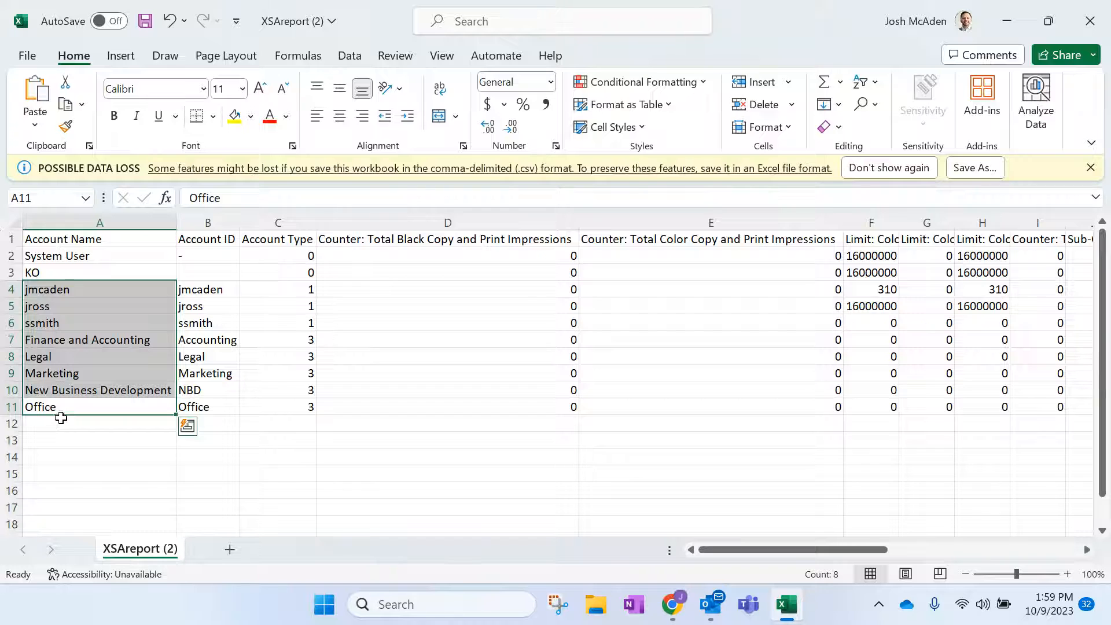
left_click(62, 409)
left_click(99, 442)
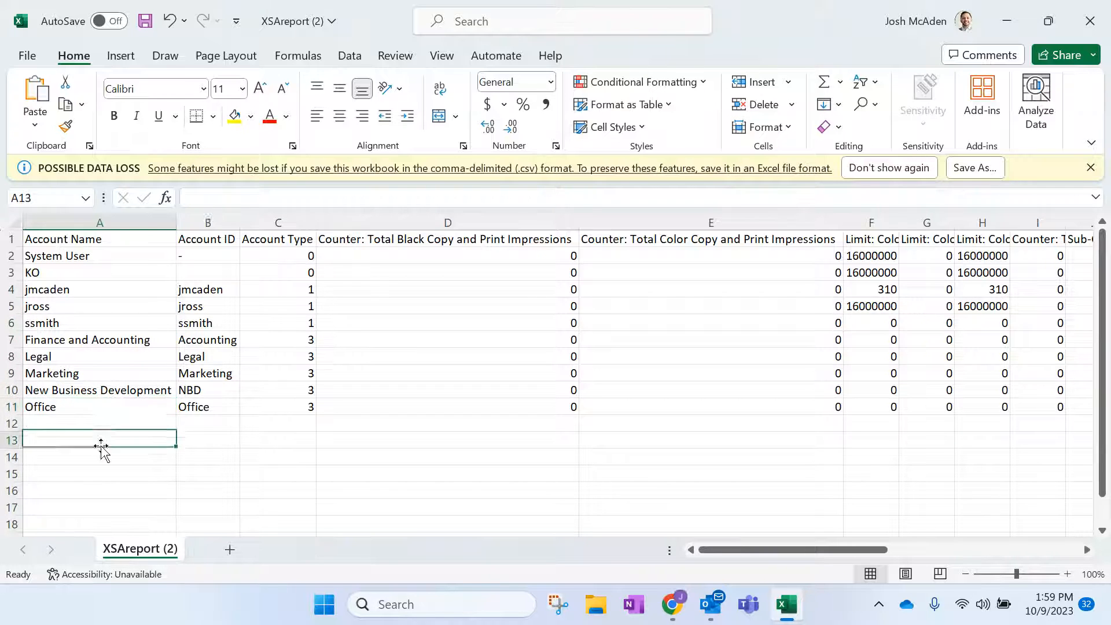
Close the report without saving and cancel the Download Report dialog.
left_click(1090, 20)
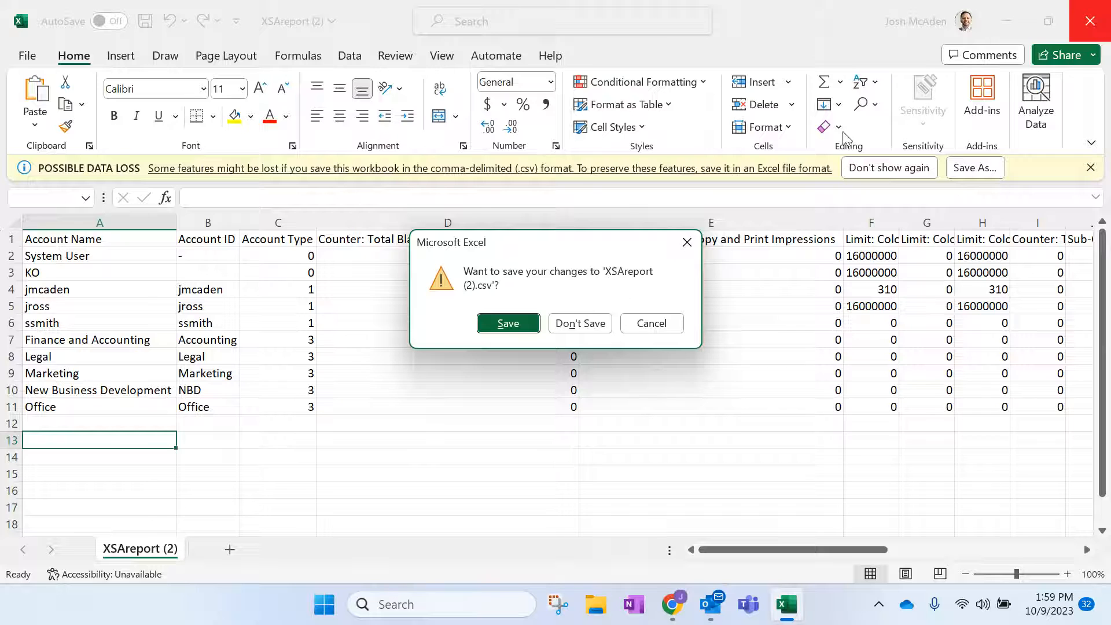
left_click(580, 325)
left_click(637, 231)
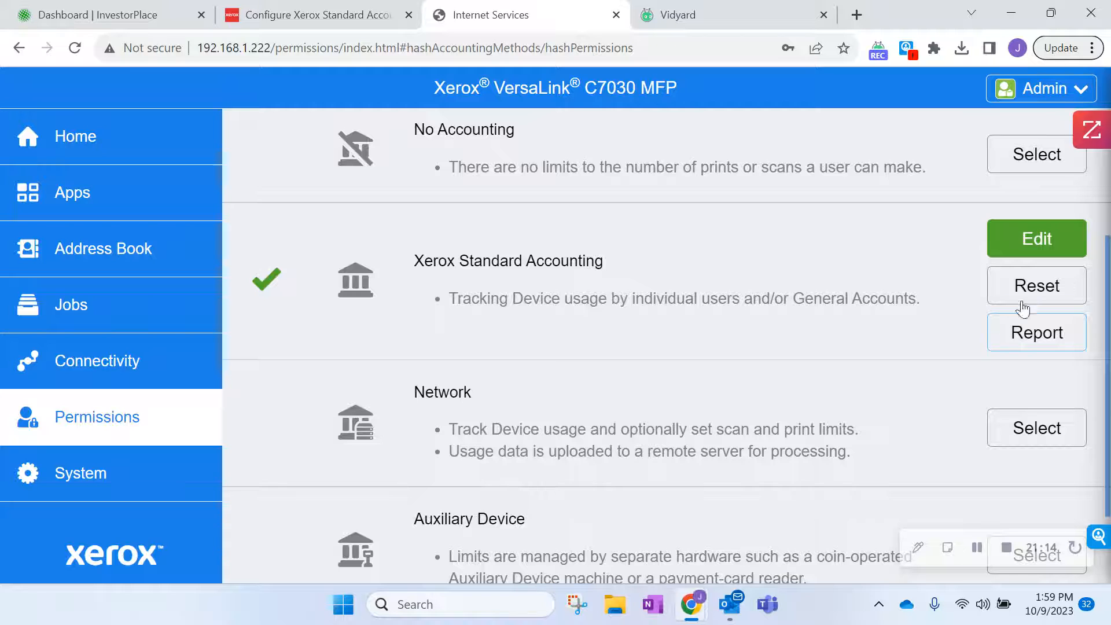
Review the Reset accounting data options, then return to the device Home page.
left_click(1034, 286)
left_click_drag(1109, 339, 1109, 239)
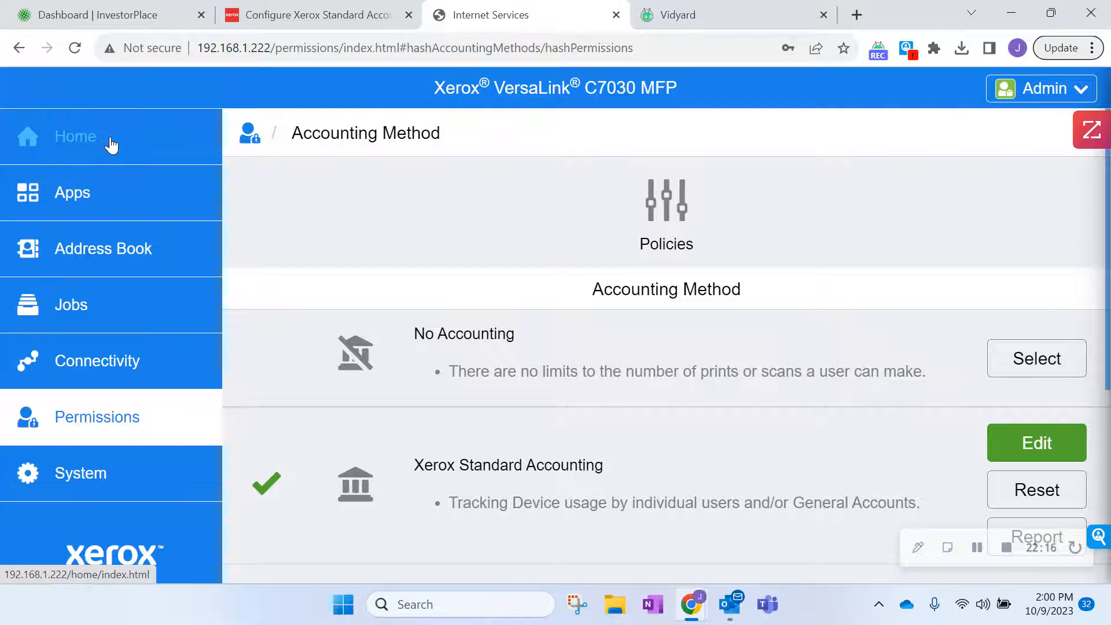
left_click_drag(1109, 359, 1109, 542)
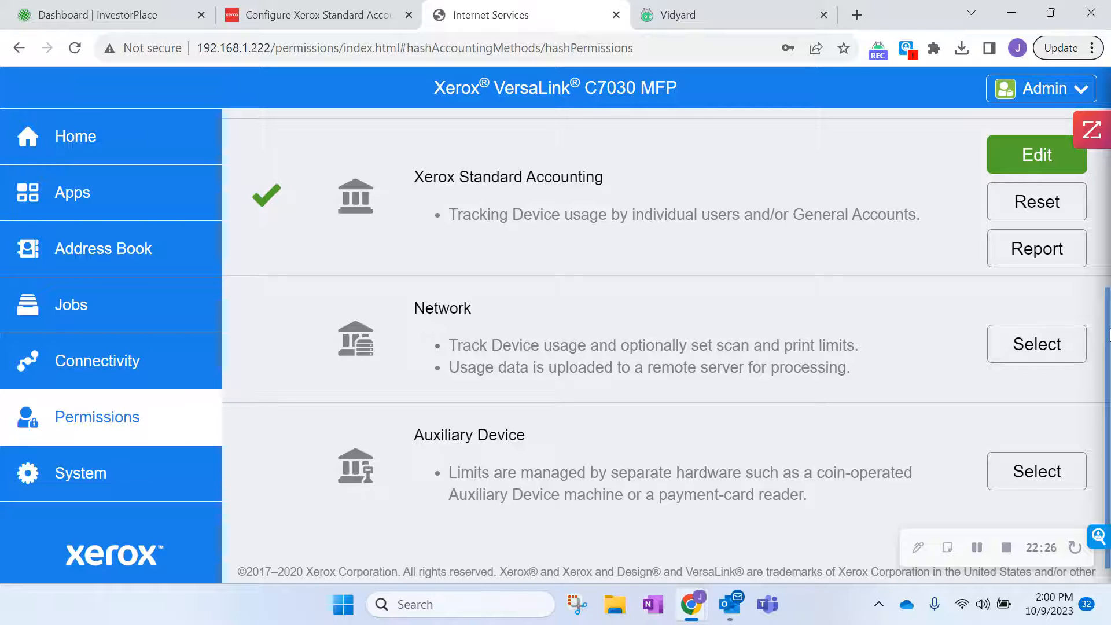
left_click_drag(1109, 336, 1108, 197)
left_click(140, 152)
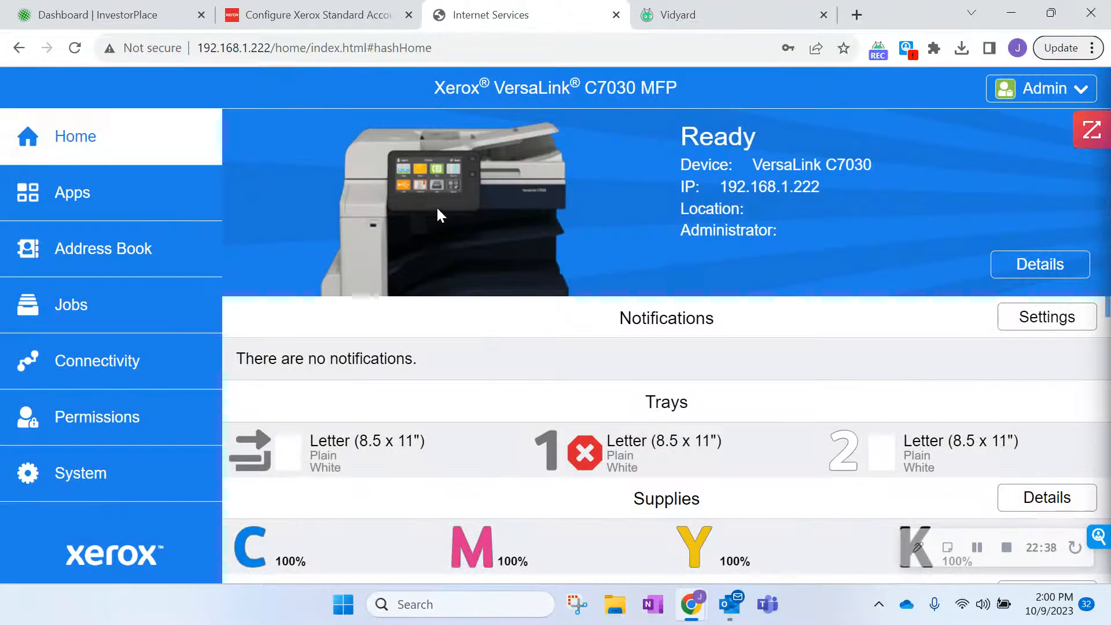
Open Cloning from the Quick Links on the Home page.
scroll(1093, 293, "down", 6)
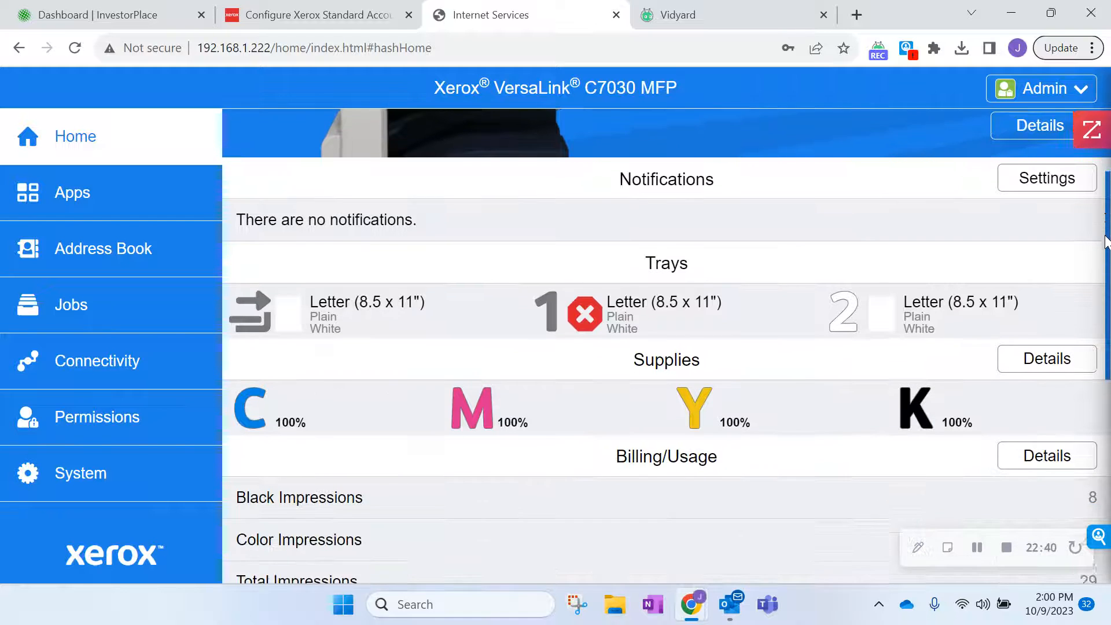
scroll(1093, 294, "up", 2)
scroll(1093, 294, "down", 5)
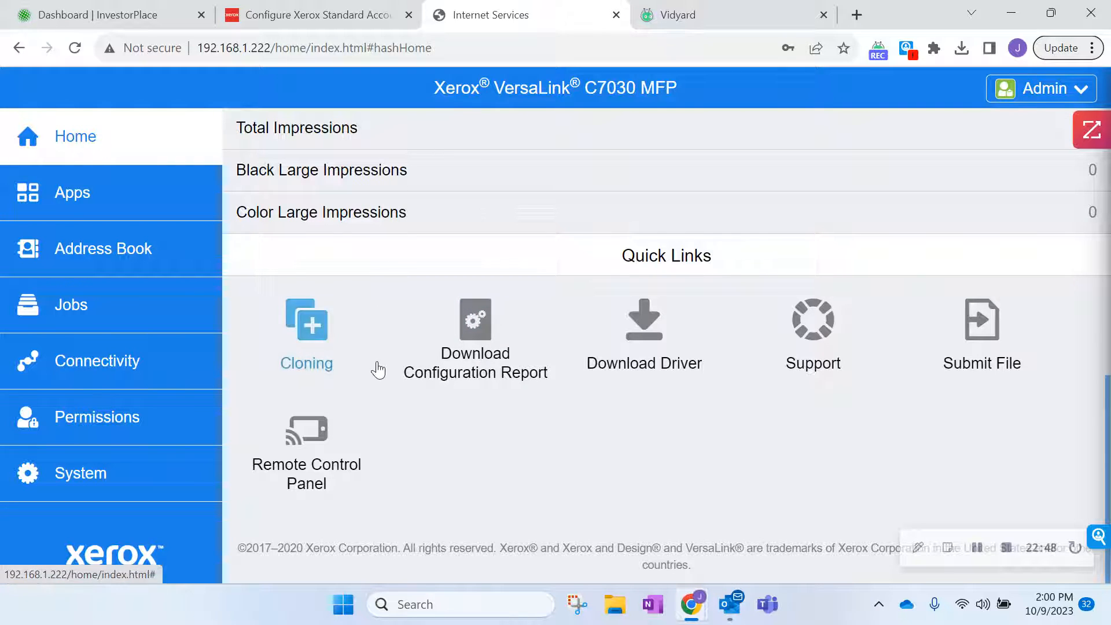
left_click(305, 338)
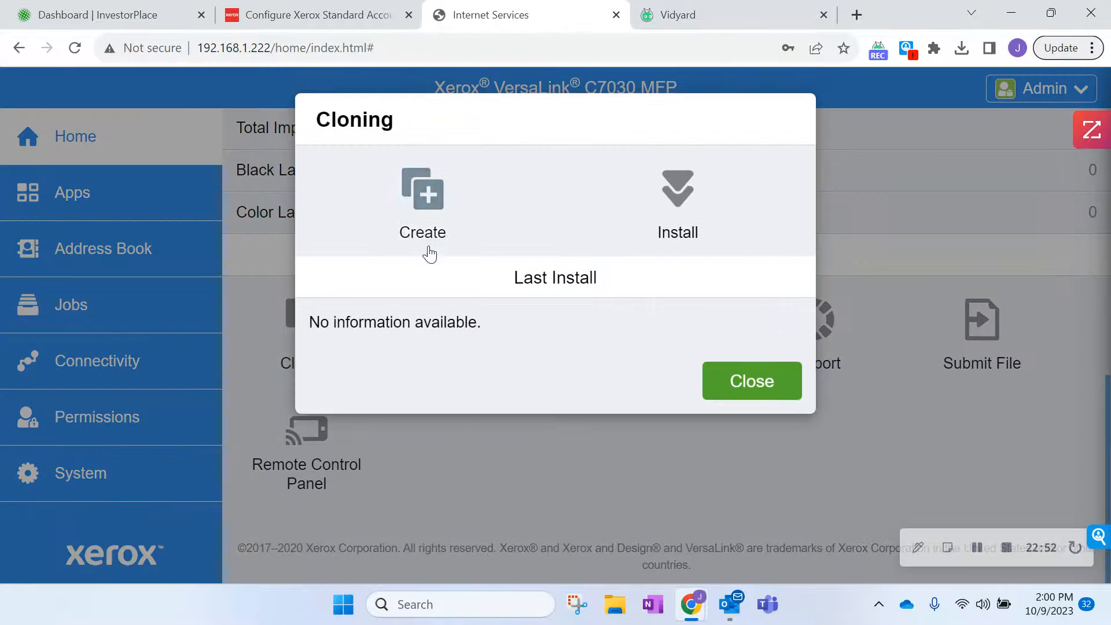
Start a new clone file and browse its list of feature items.
left_click(429, 199)
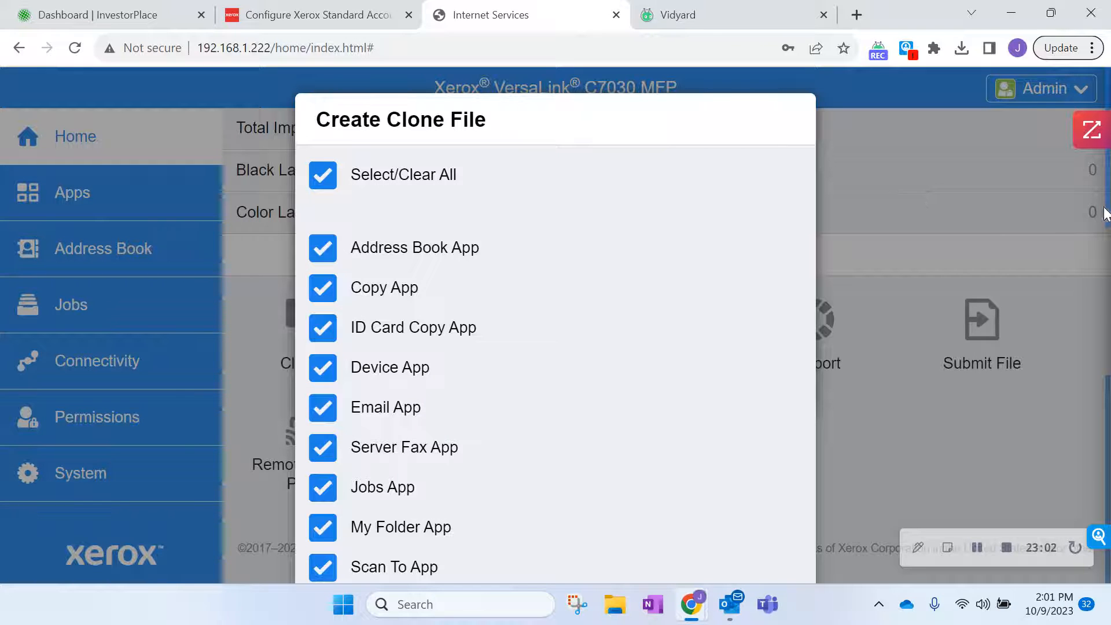
scroll(1101, 457, "down", 3)
scroll(1102, 457, "up", 3)
scroll(1102, 458, "down", 10)
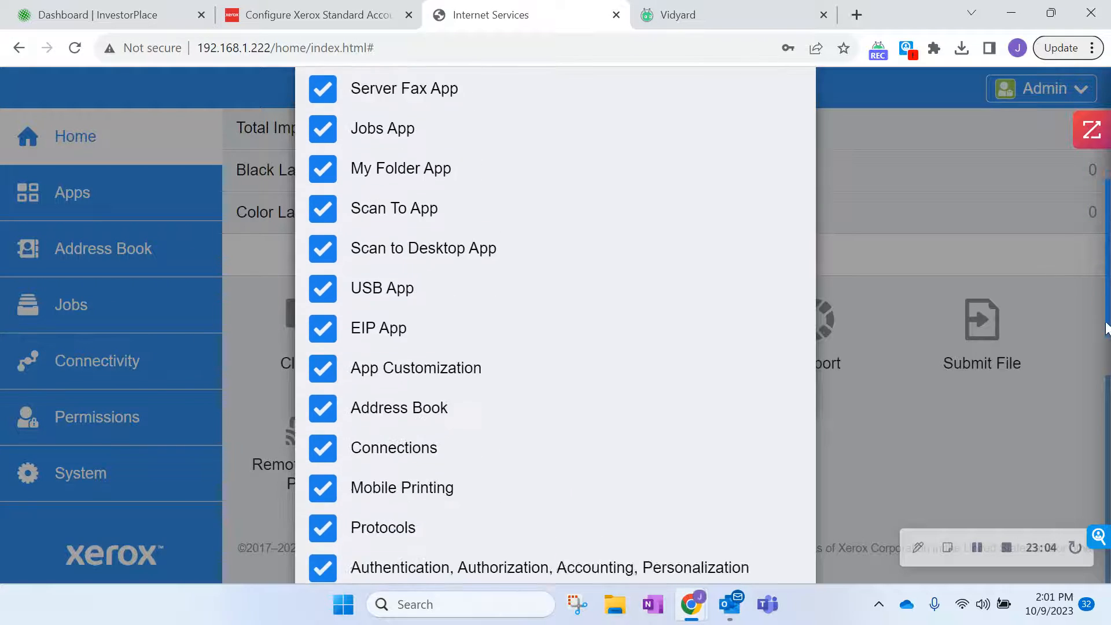
scroll(1101, 457, "down", 5)
scroll(1102, 457, "up", 12)
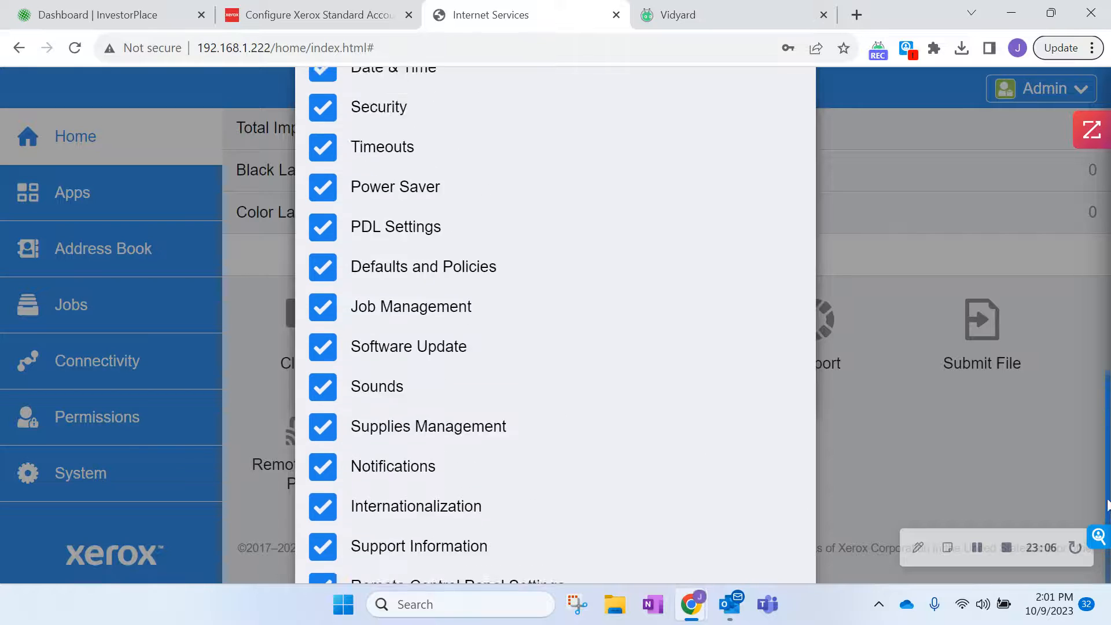
scroll(556, 325, "up", 5)
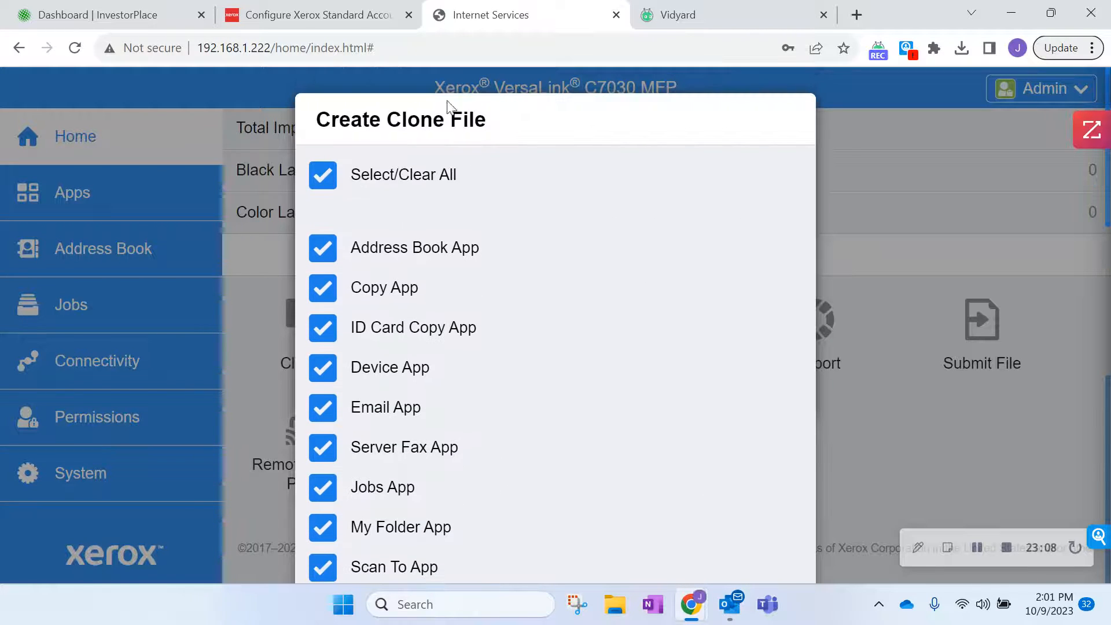
Clear all items, keeping only Authentication, Authorization, Accounting and Personalization ticked.
left_click(323, 177)
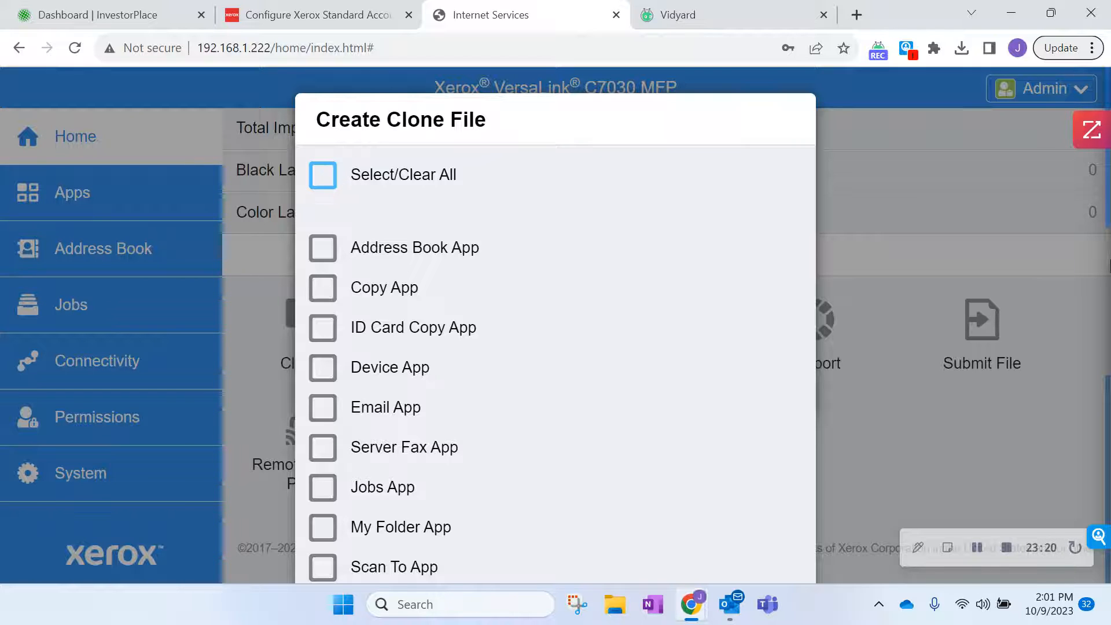
scroll(859, 368, "down", 10)
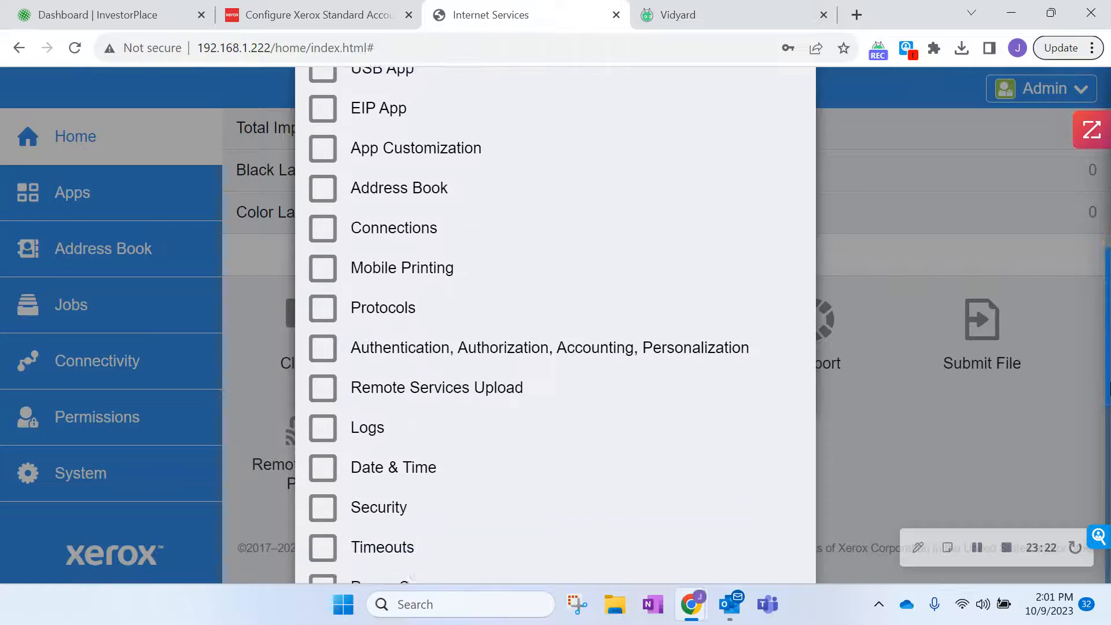
left_click(326, 279)
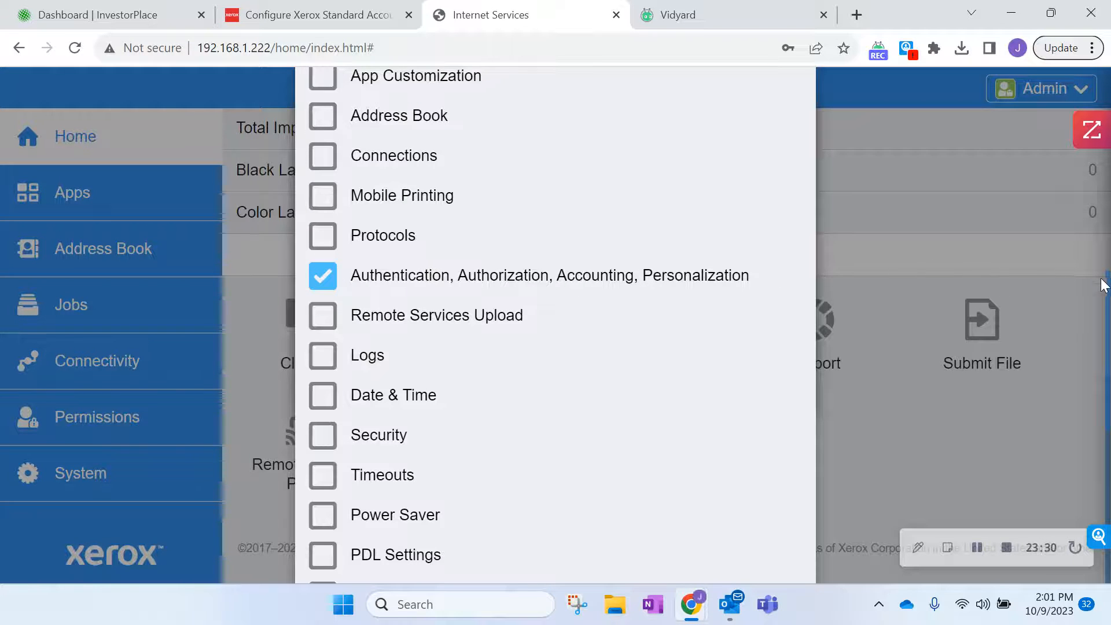
scroll(813, 272, "down", 2)
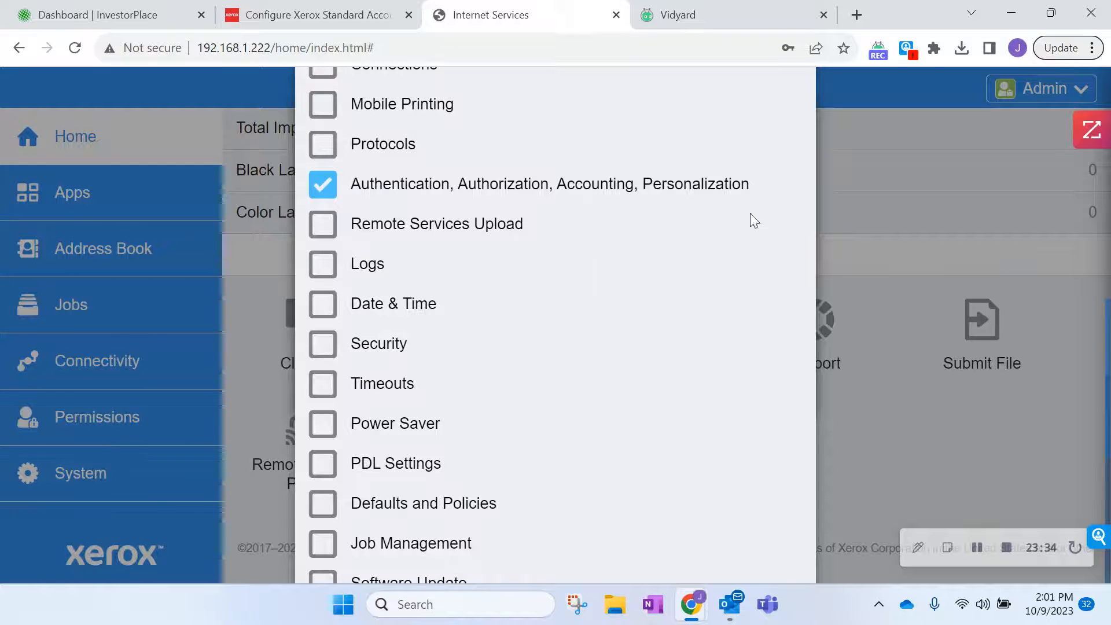
scroll(1107, 405, "down", 5)
scroll(1106, 405, "down", 3)
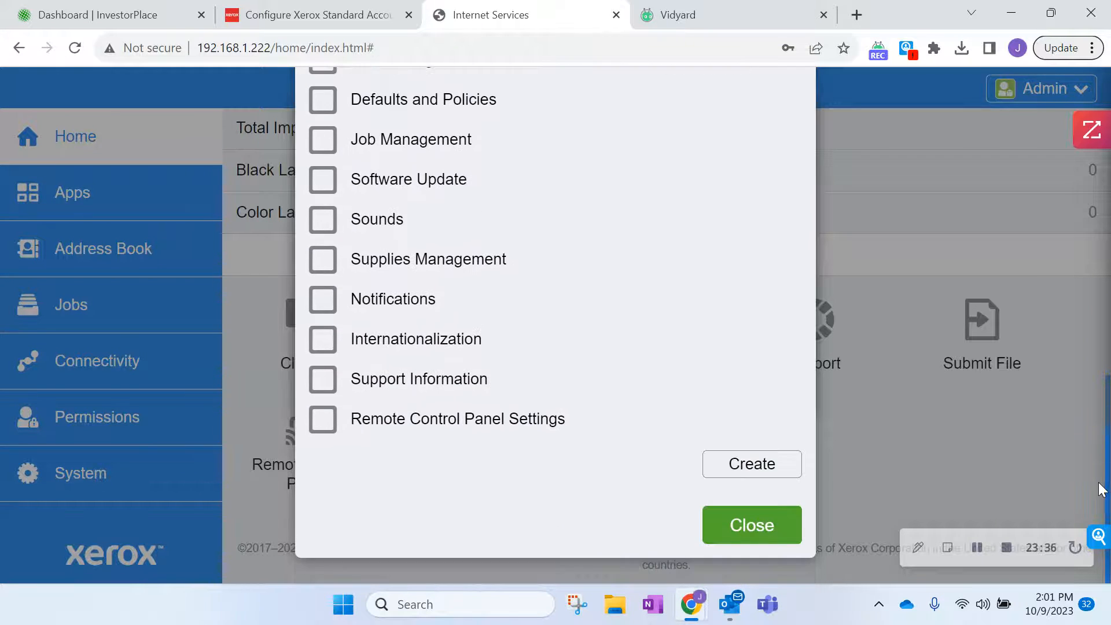
Create the clone file, downloaded as cloning (2).zip, and close the options.
left_click(752, 467)
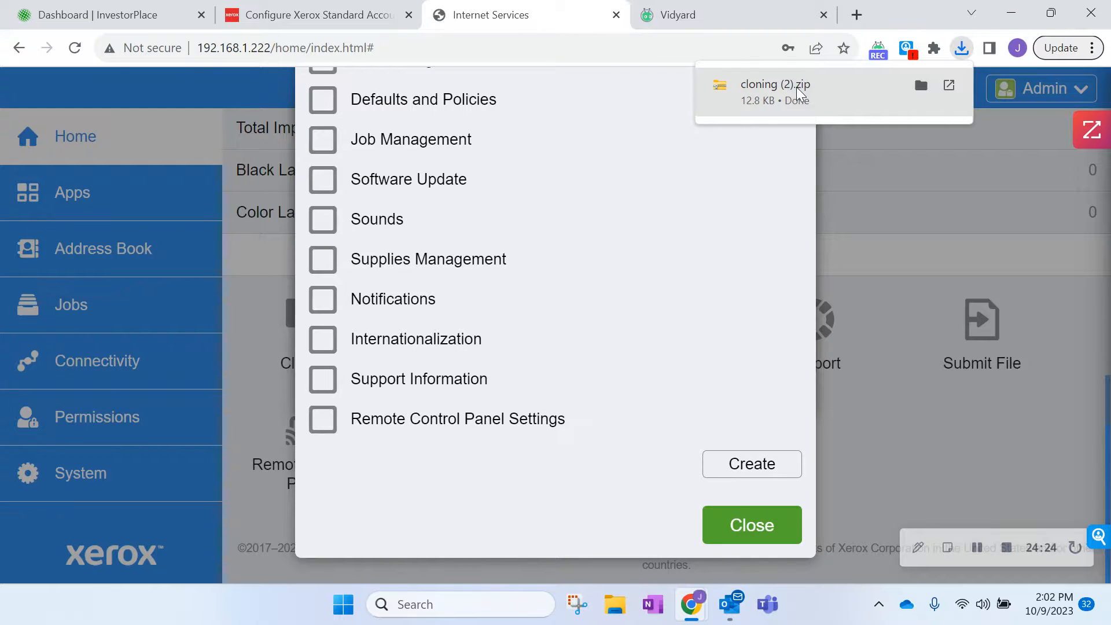
left_click(726, 531)
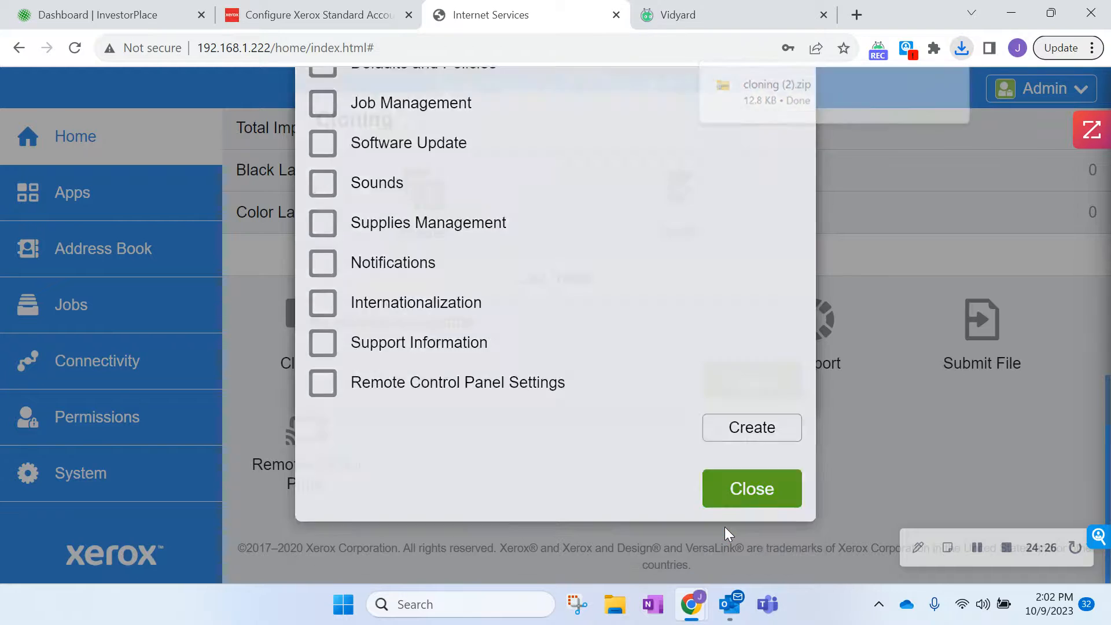